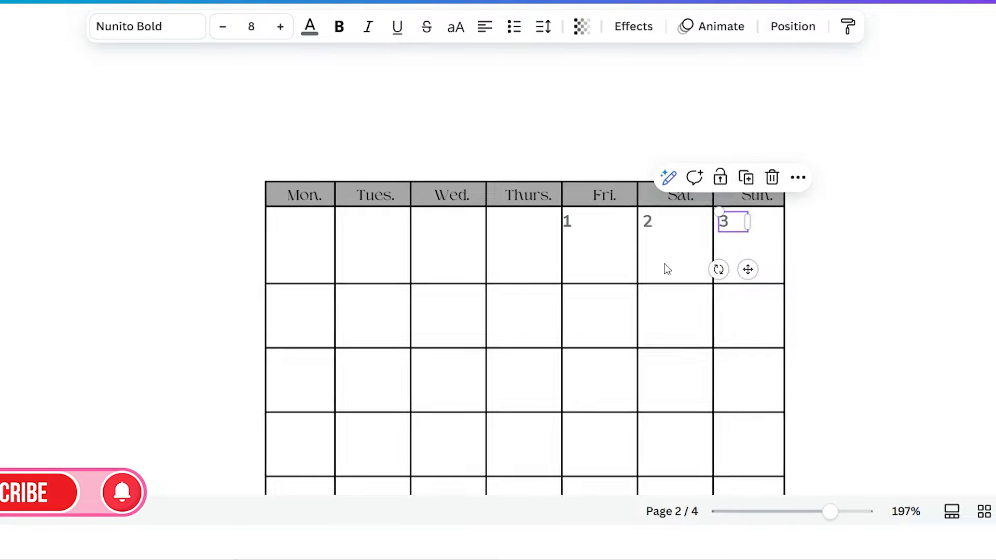
# Shift the date 1 slightly to the right so it sits inside the Friday cell of the page 2 calendar
pyautogui.click(581, 223)
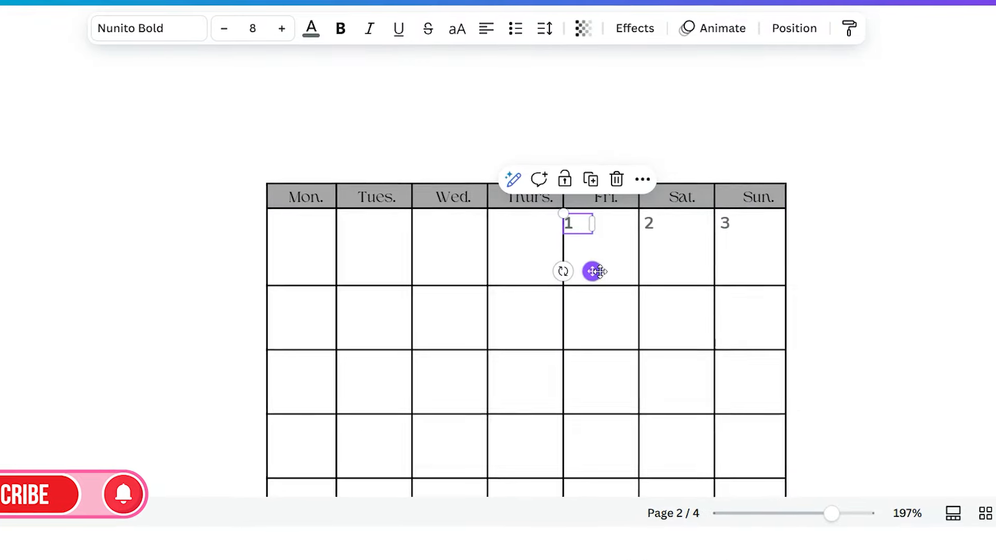
pyautogui.moveTo(596, 271); pyautogui.dragTo(601, 270)
pyautogui.click(852, 262)
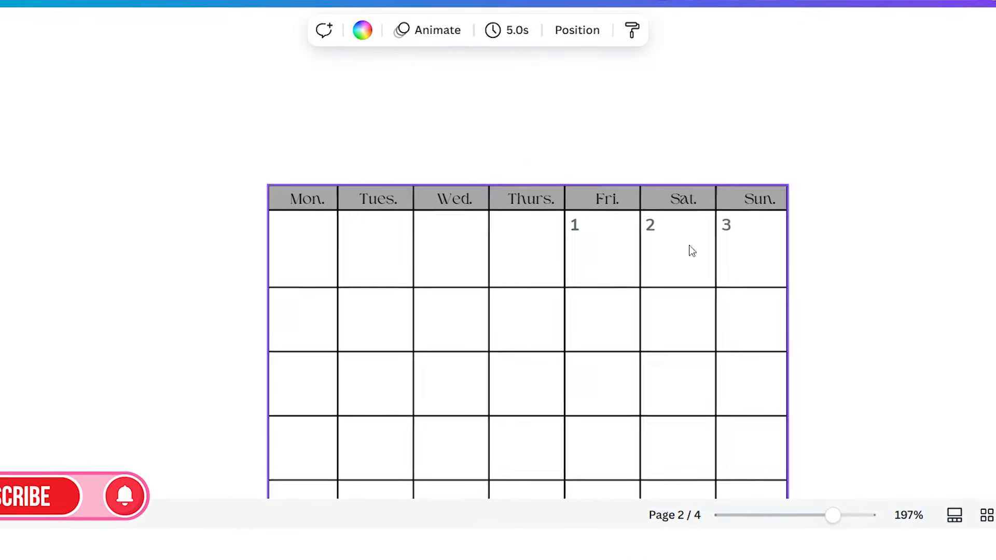
# Group the dates 4 to 10 in the page 1 November calendar and copy the group
pyautogui.scroll(3, 910, 333)
pyautogui.scroll(5, 913, 335)
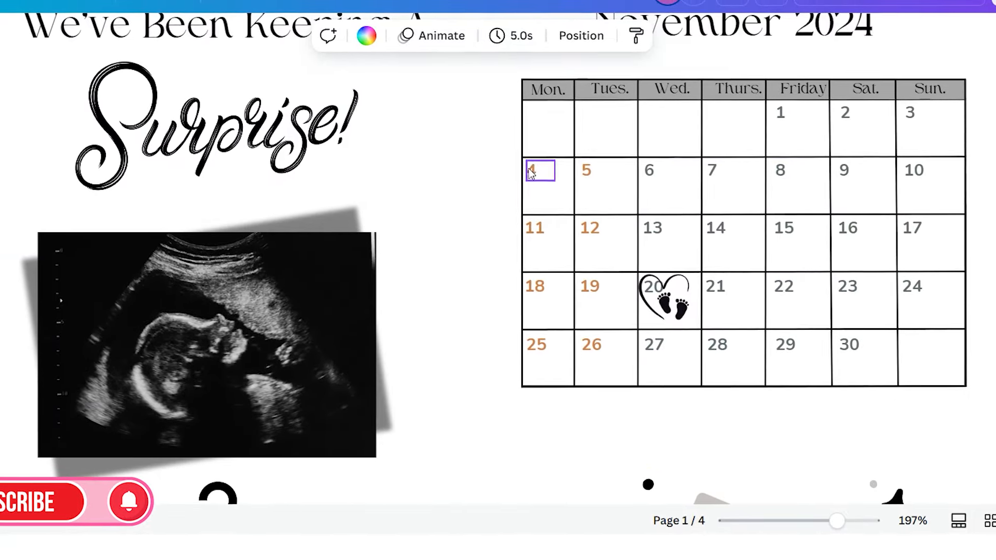
pyautogui.click(531, 170)
pyautogui.keyDown('shift'); pyautogui.click(587, 171); pyautogui.keyUp('shift')
pyautogui.keyDown('shift'); pyautogui.click(654, 177); pyautogui.keyUp('shift')
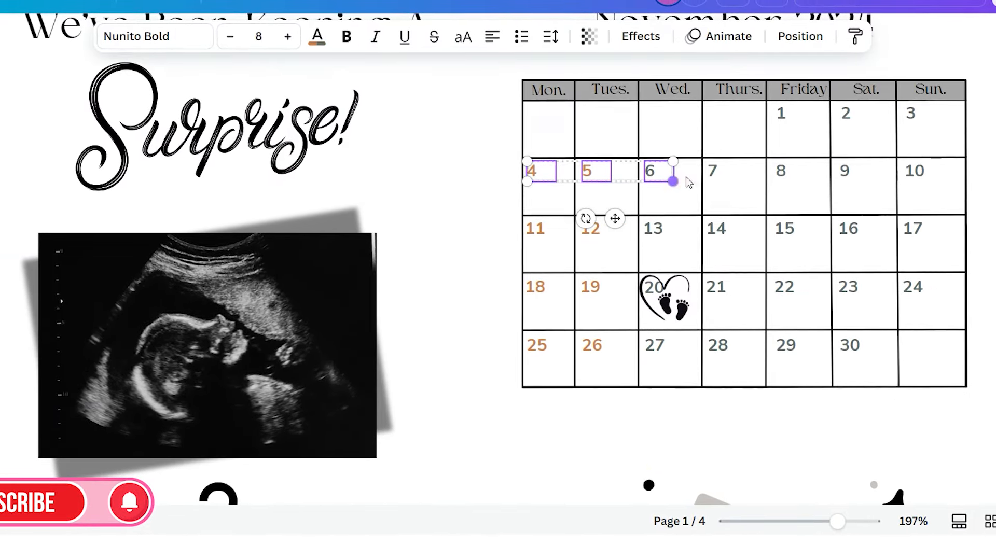
pyautogui.keyDown('shift'); pyautogui.click(715, 174); pyautogui.keyUp('shift')
pyautogui.keyDown('shift'); pyautogui.click(781, 175); pyautogui.keyUp('shift')
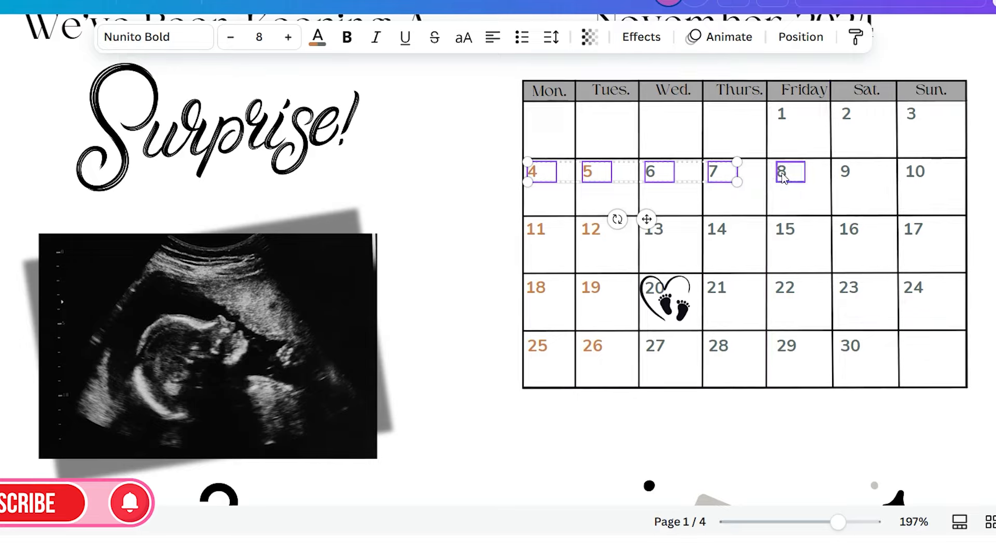
pyautogui.keyDown('shift'); pyautogui.click(844, 176); pyautogui.keyUp('shift')
pyautogui.keyDown('shift'); pyautogui.click(916, 177); pyautogui.keyUp('shift')
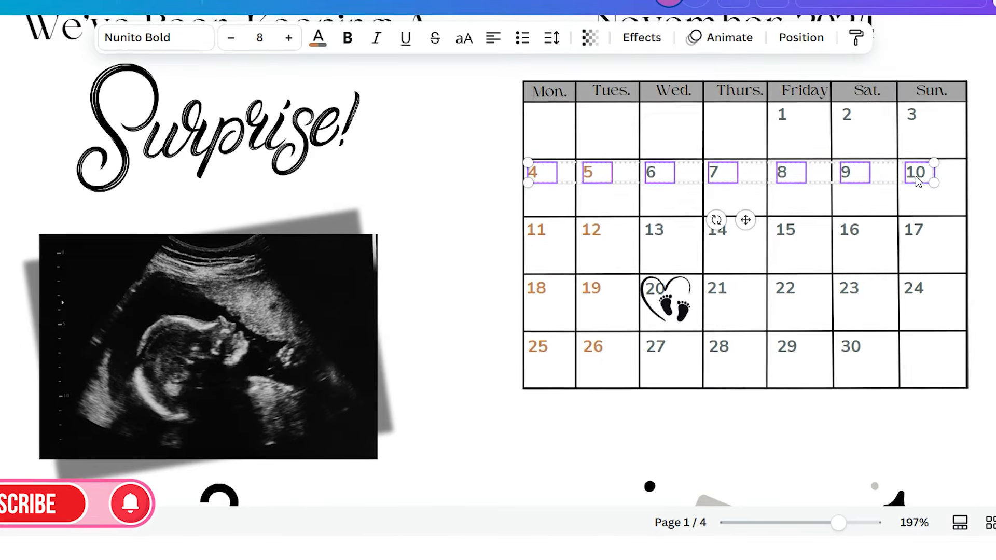
pyautogui.click(676, 128)
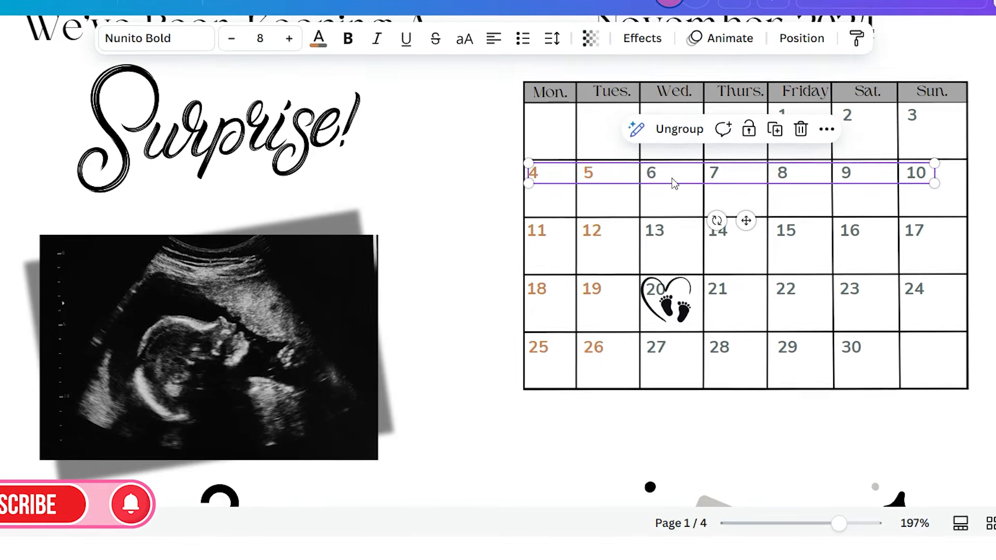
pyautogui.rightClick(671, 178)
pyautogui.press('Escape')
# Paste the 4 to 10 date group on page 2 and place it in the calendar's second row, starting at Monday
pyautogui.scroll(3, 648, 384)
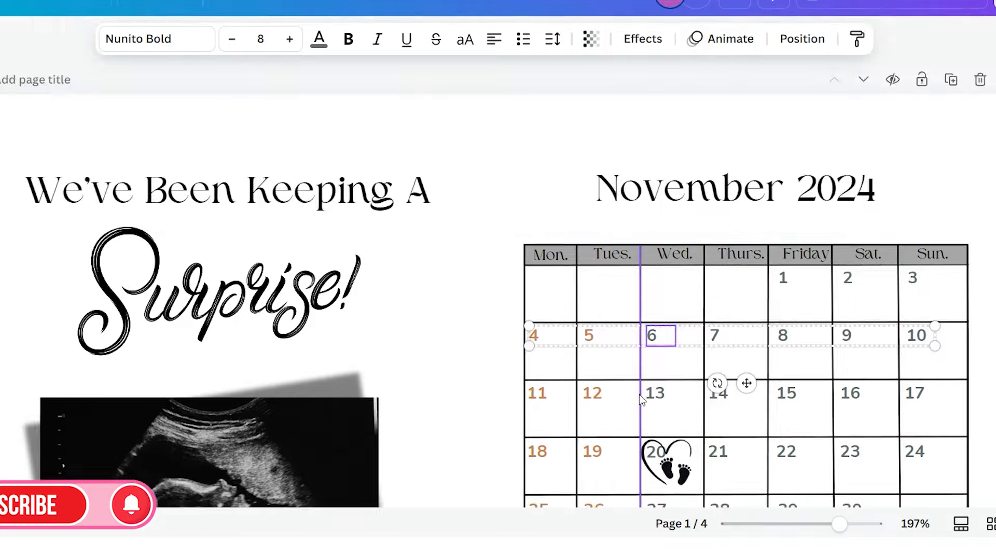
pyautogui.scroll(-12, 627, 400)
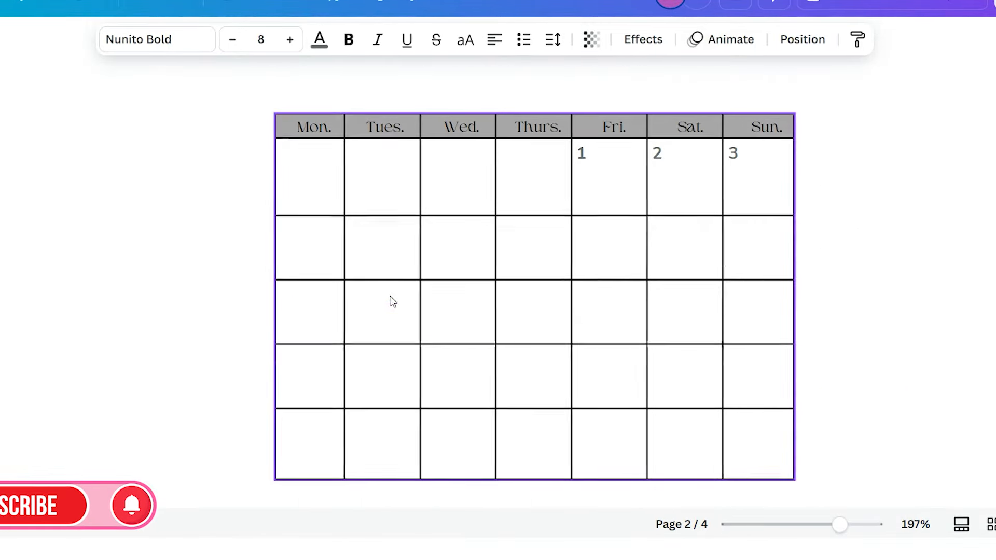
pyautogui.click(315, 239)
pyautogui.hotkey('ctrl', 'v')
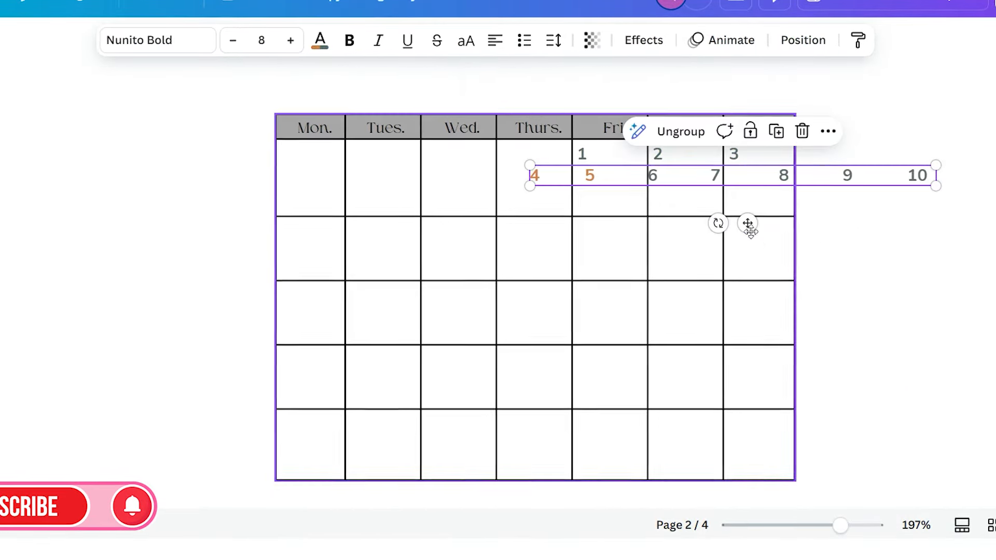
pyautogui.moveTo(747, 223); pyautogui.dragTo(498, 280)
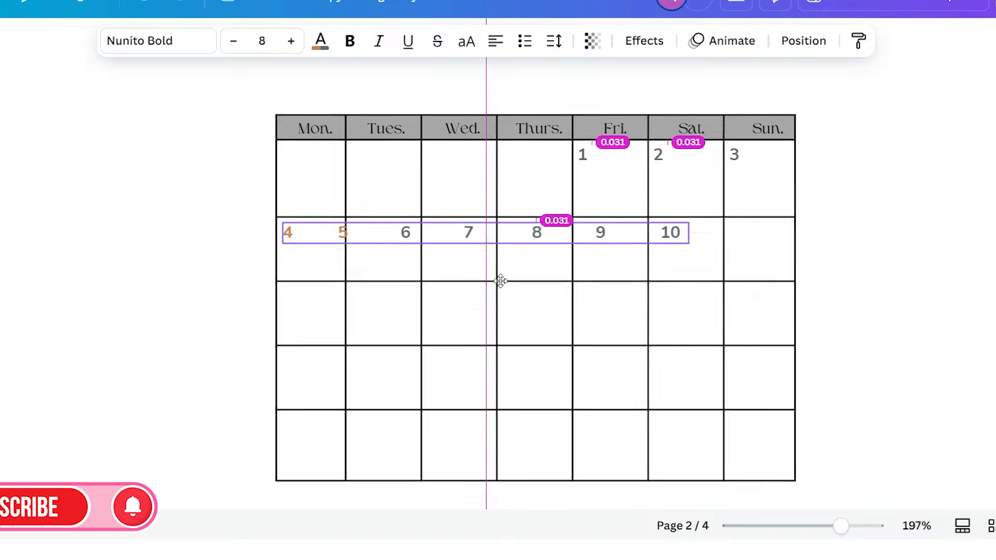
pyautogui.moveTo(686, 242); pyautogui.dragTo(779, 249)
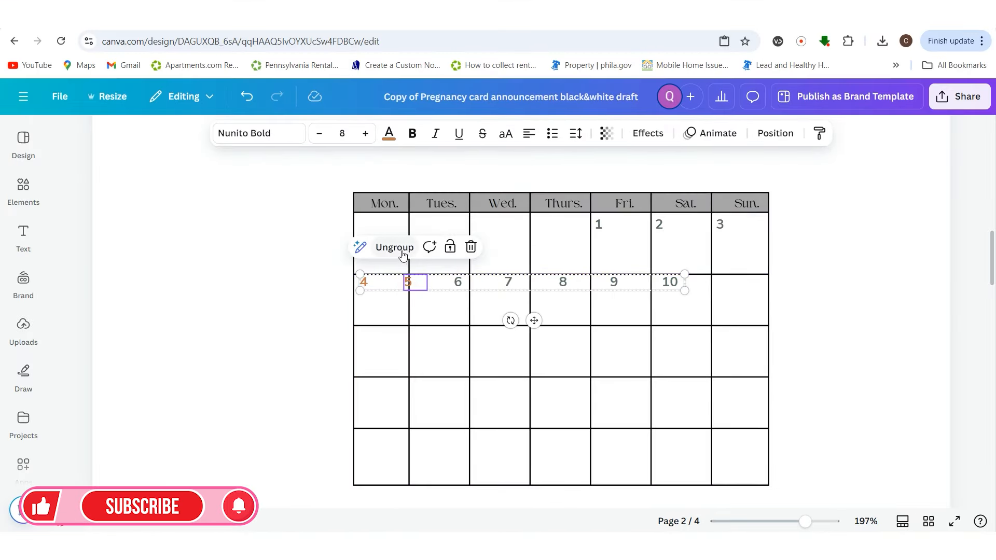
# Ungroup the pasted dates and spread 5 to 10 into their own cells from Tuesday to Sunday
pyautogui.click(402, 253)
pyautogui.click(415, 287)
pyautogui.moveTo(415, 287); pyautogui.dragTo(734, 289)
pyautogui.click(458, 282)
pyautogui.moveTo(664, 288); pyautogui.dragTo(666, 287)
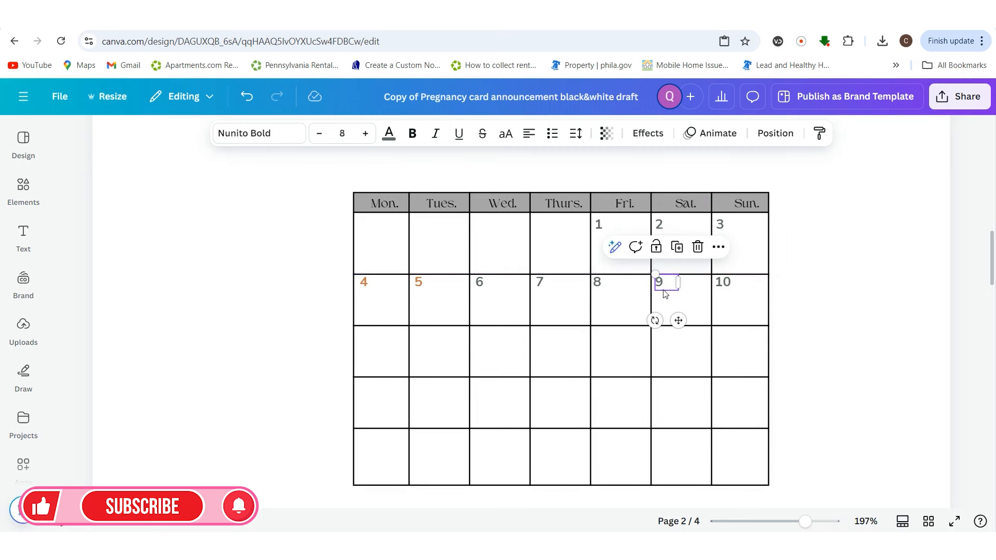
pyautogui.click(862, 336)
# Copy the remaining dates 11 to 30 from the page 1 calendar into the matching cells on page 2
pyautogui.scroll(8, 884, 436)
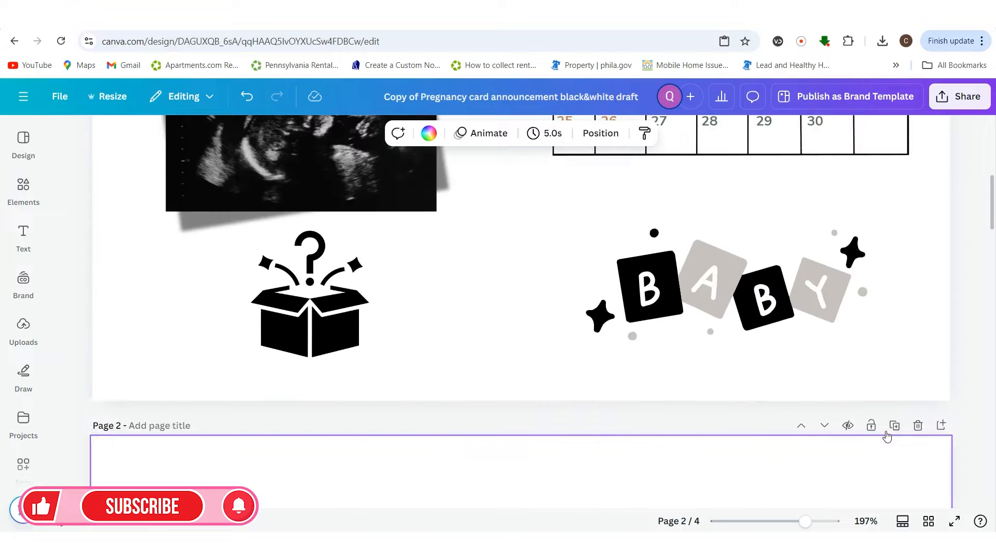
pyautogui.scroll(4, 887, 437)
pyautogui.click(568, 223)
pyautogui.keyDown('shift'); pyautogui.click(609, 223); pyautogui.keyUp('shift')
pyautogui.keyDown('shift'); pyautogui.click(660, 223); pyautogui.keyUp('shift')
pyautogui.keyDown('shift'); pyautogui.click(710, 223); pyautogui.keyUp('shift')
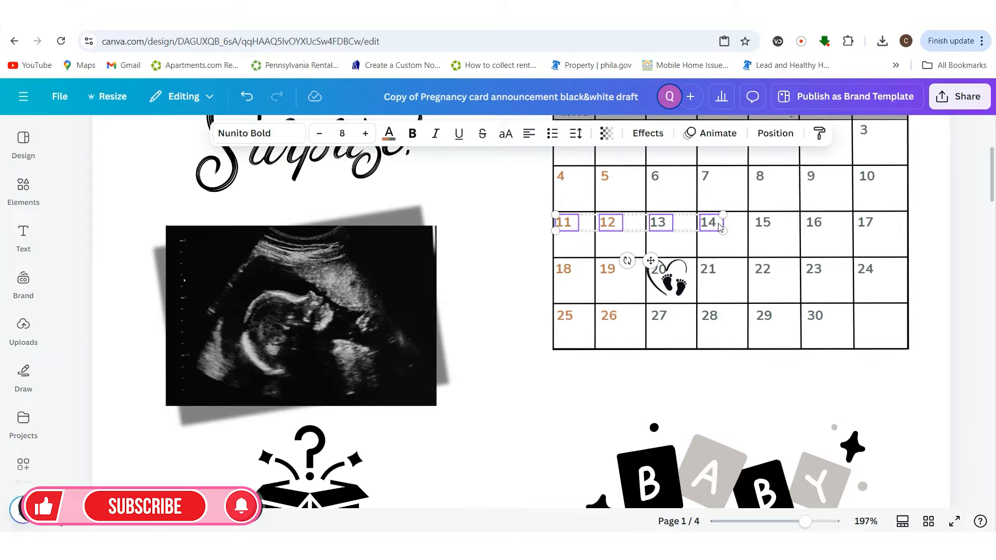
pyautogui.click(565, 269)
pyautogui.keyDown('shift'); pyautogui.click(610, 270); pyautogui.keyUp('shift')
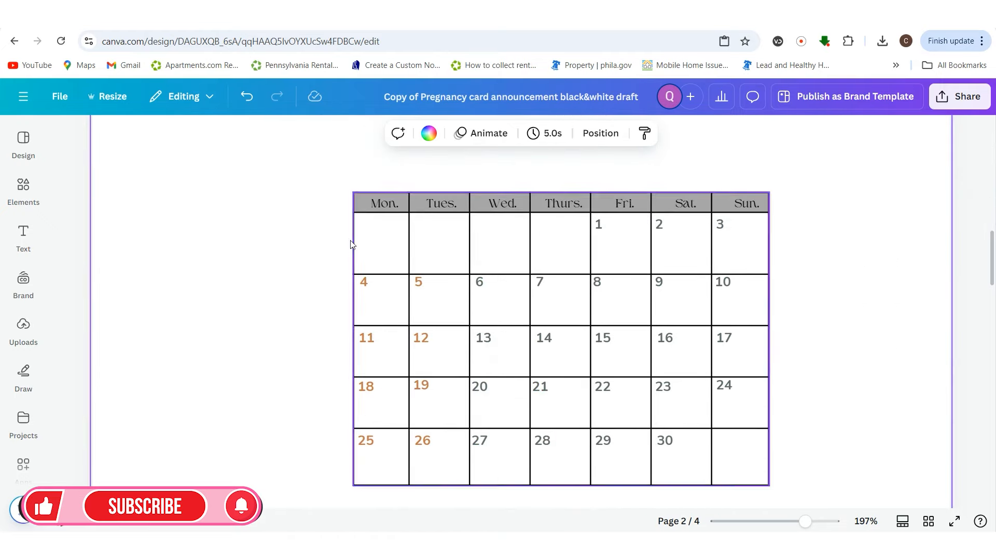
# Group the whole page 2 calendar, including its grid, weekday headings and all dates
pyautogui.moveTo(331, 168); pyautogui.dragTo(808, 504)
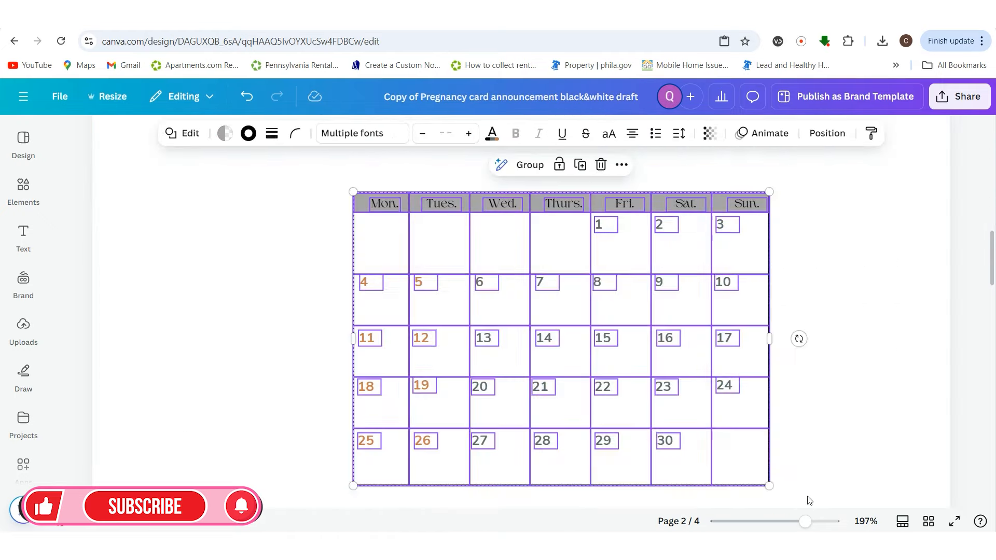
pyautogui.click(521, 165)
pyautogui.click(809, 415)
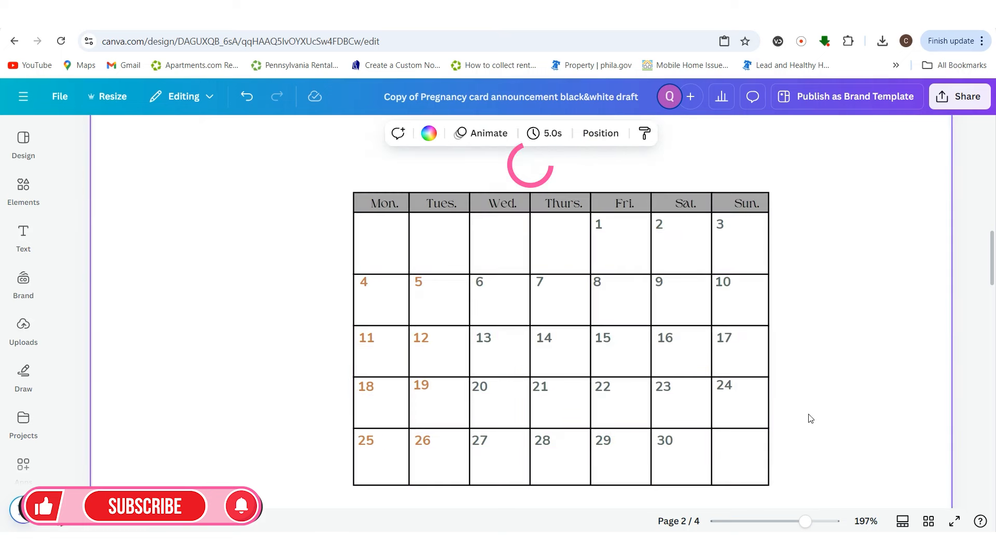
# Shrink the grouped calendar to about half its size and move it to the upper right area of page 2
pyautogui.click(754, 476)
pyautogui.moveTo(752, 469); pyautogui.dragTo(578, 296)
pyautogui.moveTo(482, 270); pyautogui.dragTo(760, 260)
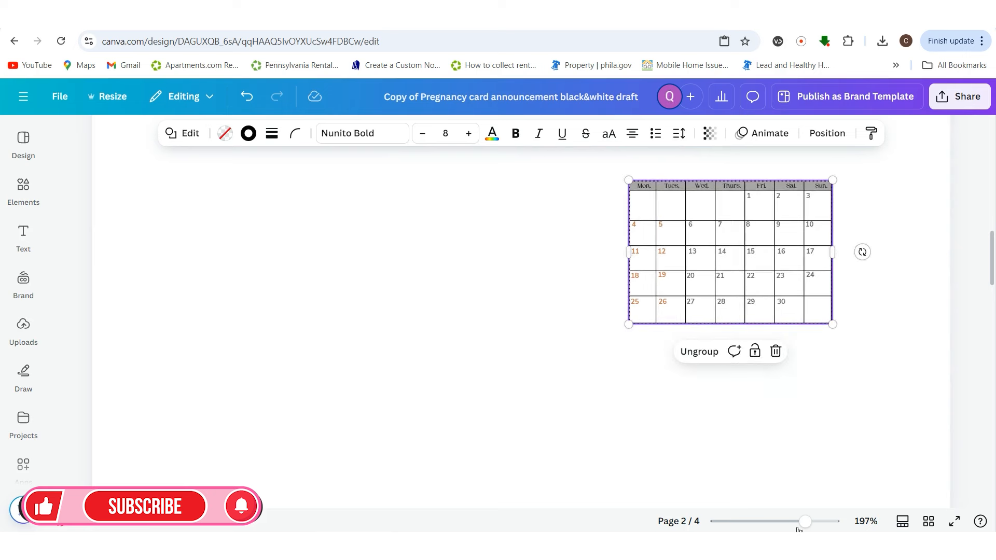
# Add a straight black line to page 2 and set its line weight to 2
pyautogui.moveTo(803, 524); pyautogui.dragTo(789, 521)
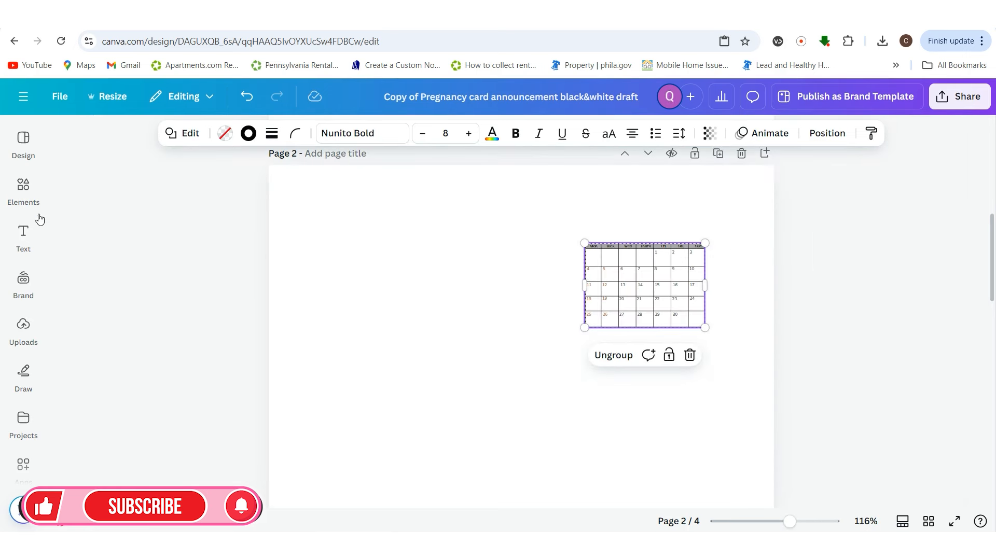
pyautogui.click(23, 191)
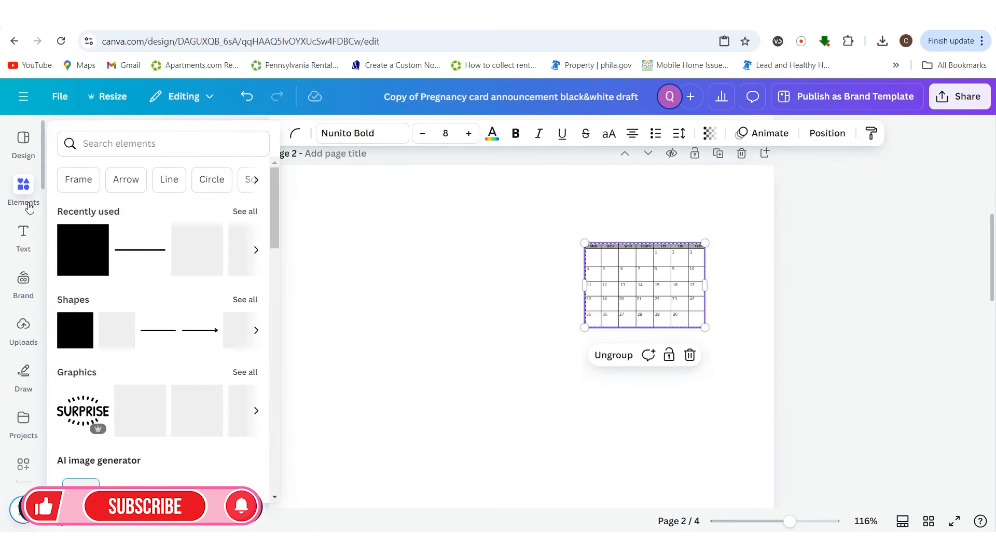
pyautogui.click(119, 253)
pyautogui.click(522, 136)
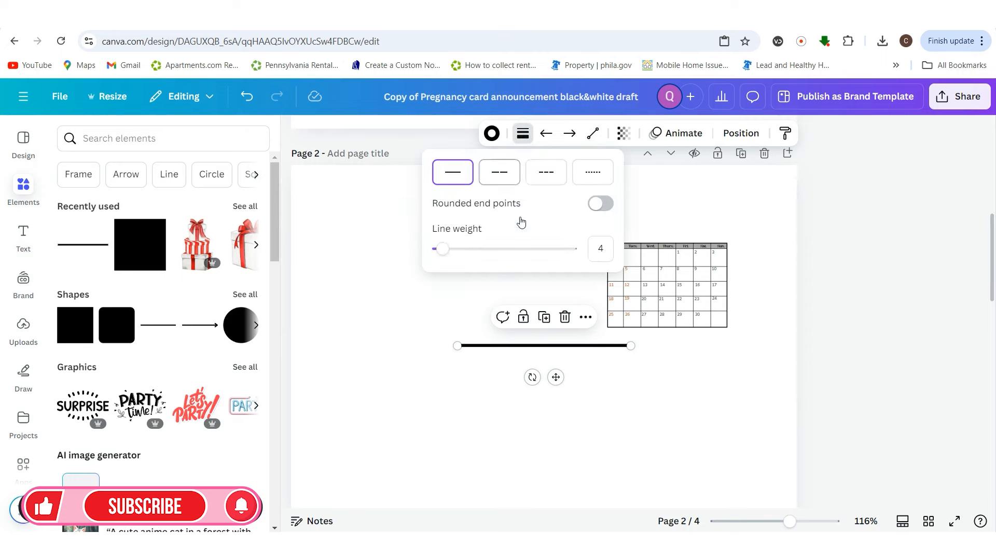
pyautogui.write('2')
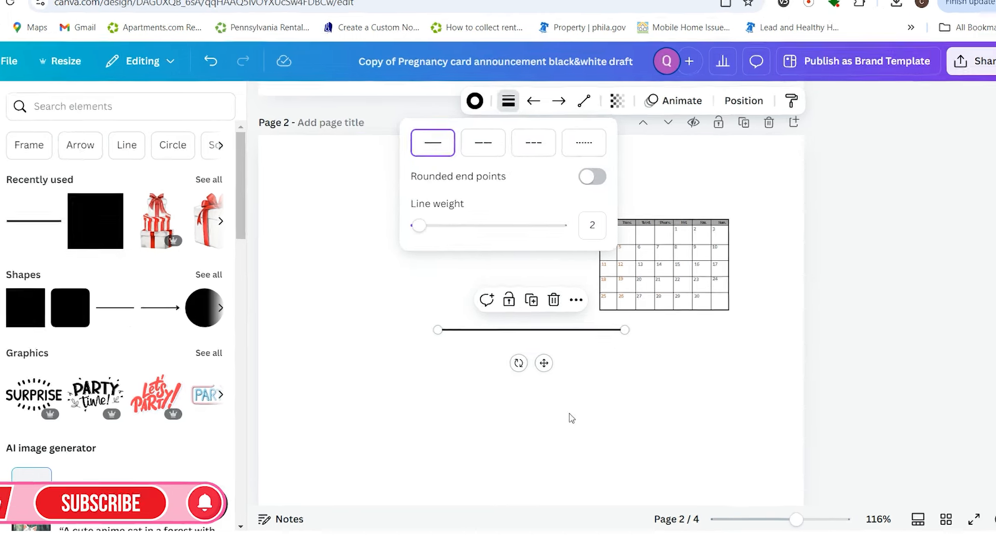
pyautogui.click(521, 381)
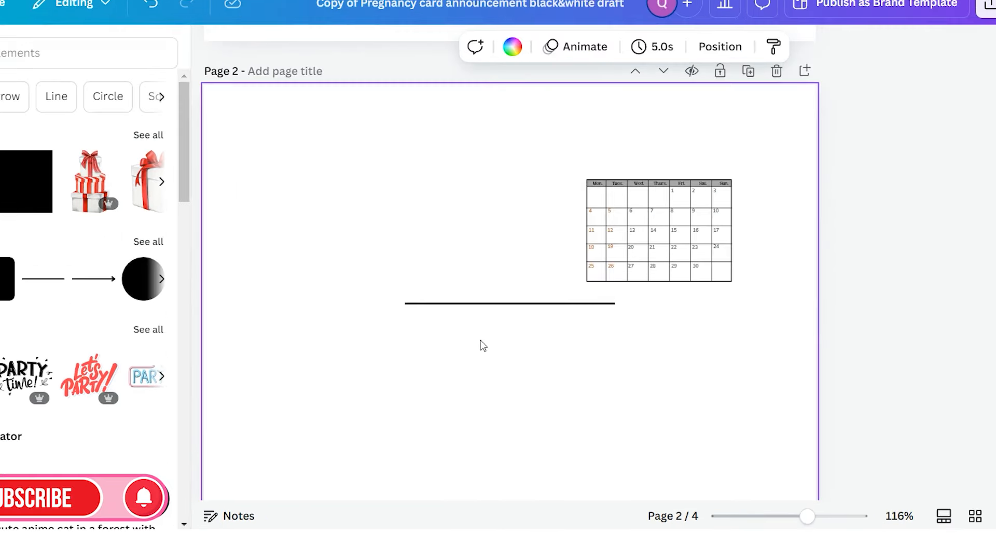
# Rotate the line to vertical and move it to the page's horizontal centre, starting at the upper page edge
pyautogui.click(457, 304)
pyautogui.click(521, 385)
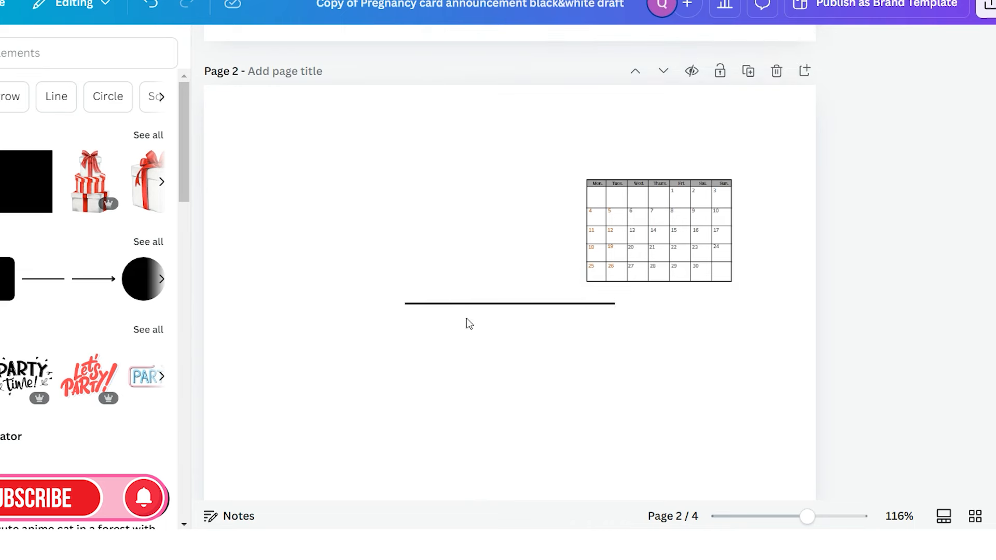
pyautogui.click(465, 310)
pyautogui.moveTo(489, 340); pyautogui.dragTo(611, 324)
pyautogui.moveTo(511, 325); pyautogui.dragTo(514, 207)
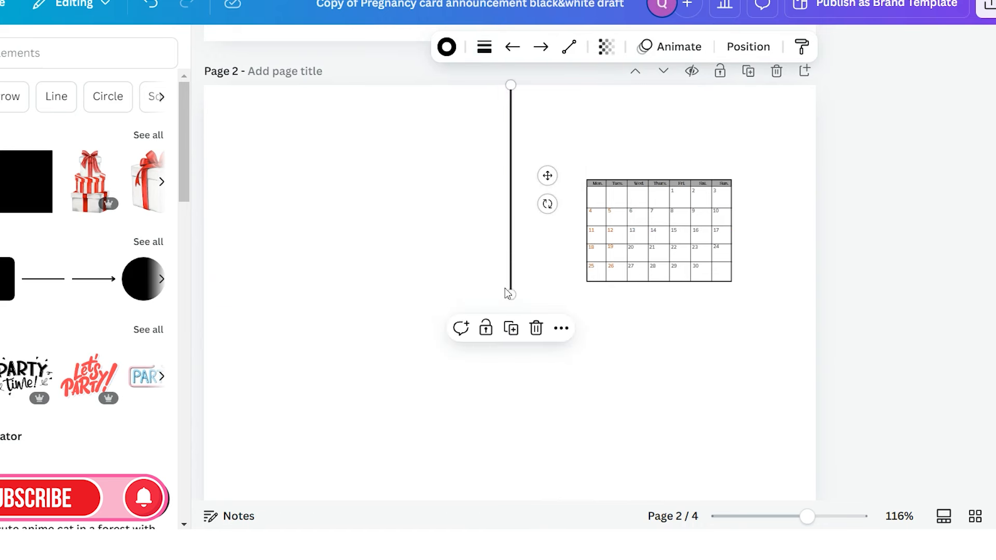
# Extend the vertical line down to the lower edge of page 2 so it divides the page in half
pyautogui.moveTo(803, 517); pyautogui.dragTo(783, 516)
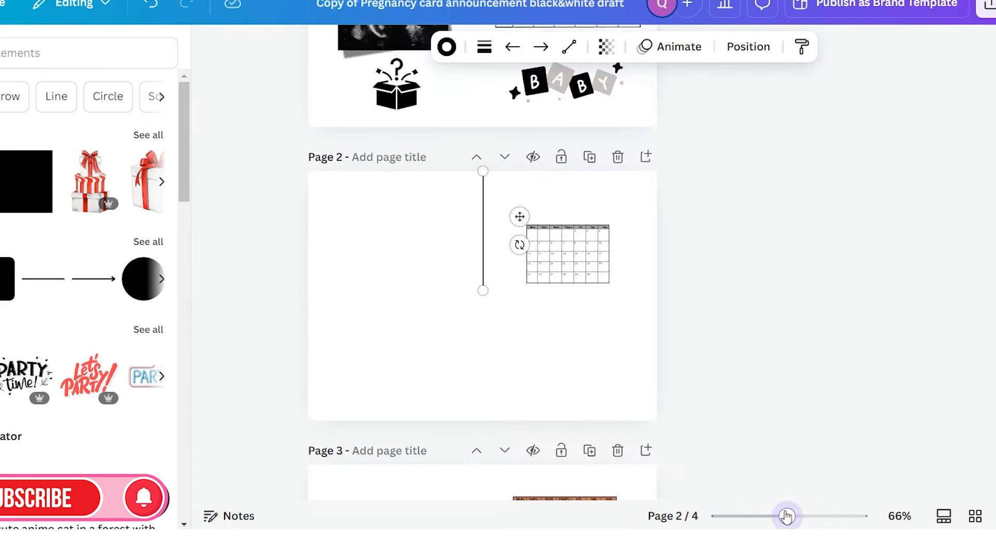
pyautogui.moveTo(483, 291); pyautogui.dragTo(483, 406)
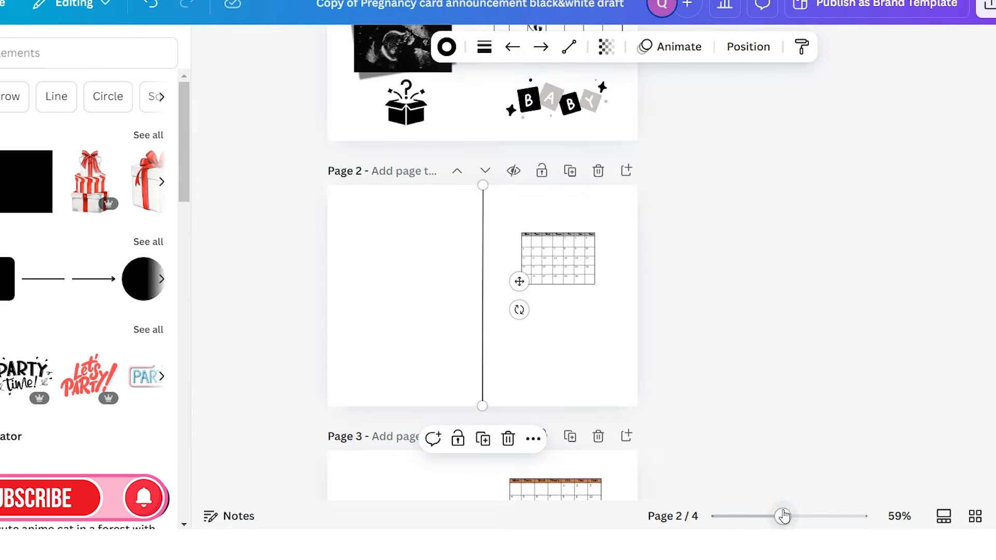
pyautogui.moveTo(783, 516); pyautogui.dragTo(805, 516)
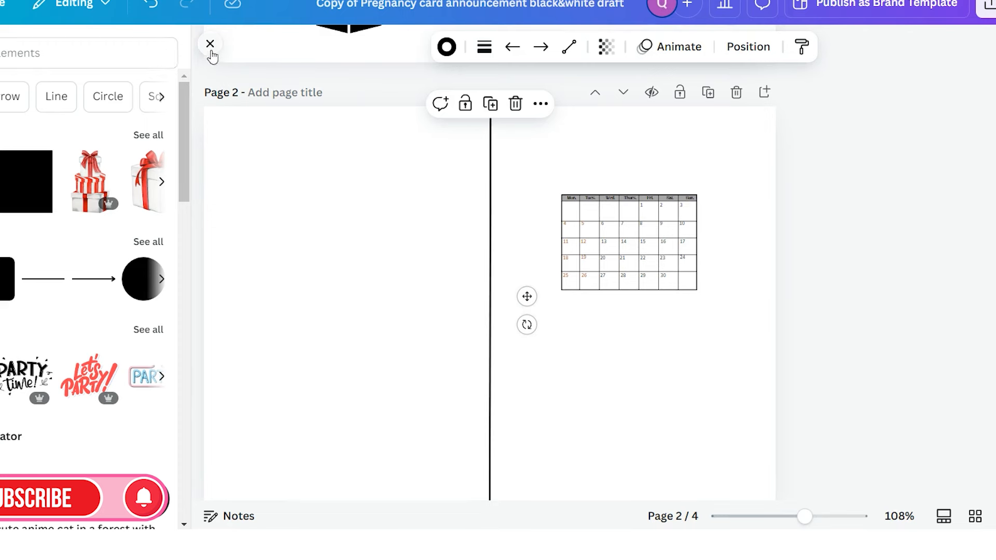
pyautogui.click(210, 44)
pyautogui.scroll(-4, 403, 345)
pyautogui.scroll(3, 467, 343)
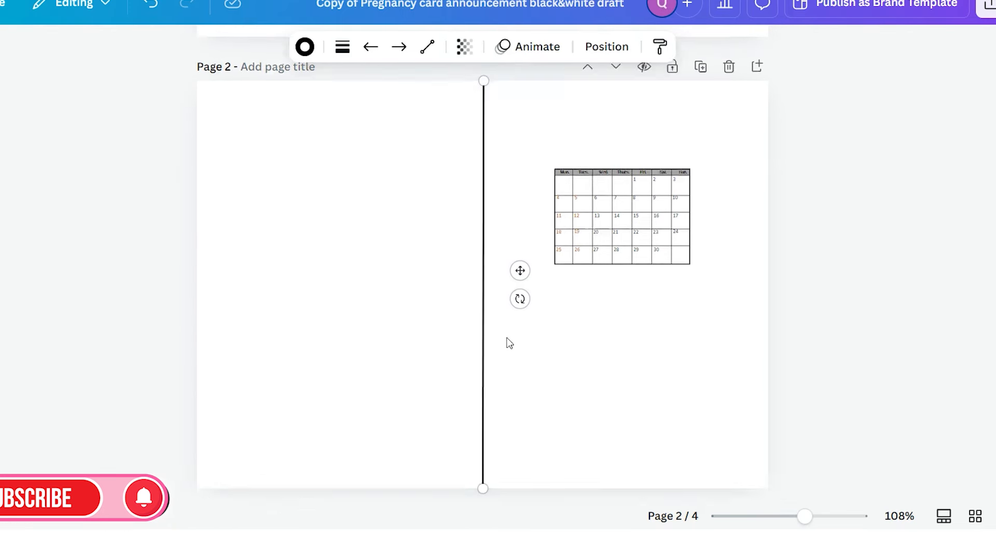
pyautogui.scroll(1, 519, 321)
# Move the calendar beside the dividing line and enlarge it to nearly fill the width of the page's right half
pyautogui.moveTo(585, 267); pyautogui.dragTo(531, 214)
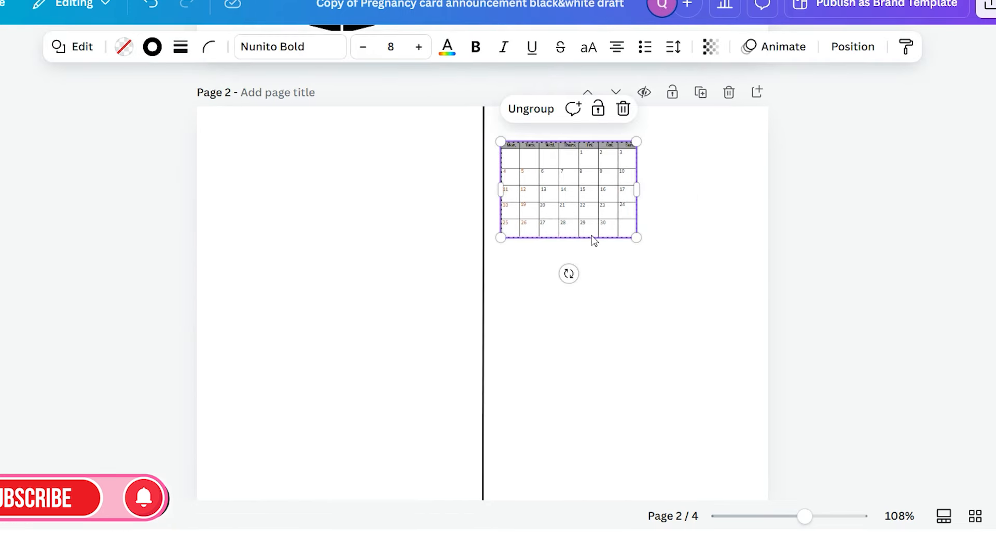
pyautogui.moveTo(635, 238); pyautogui.dragTo(726, 319)
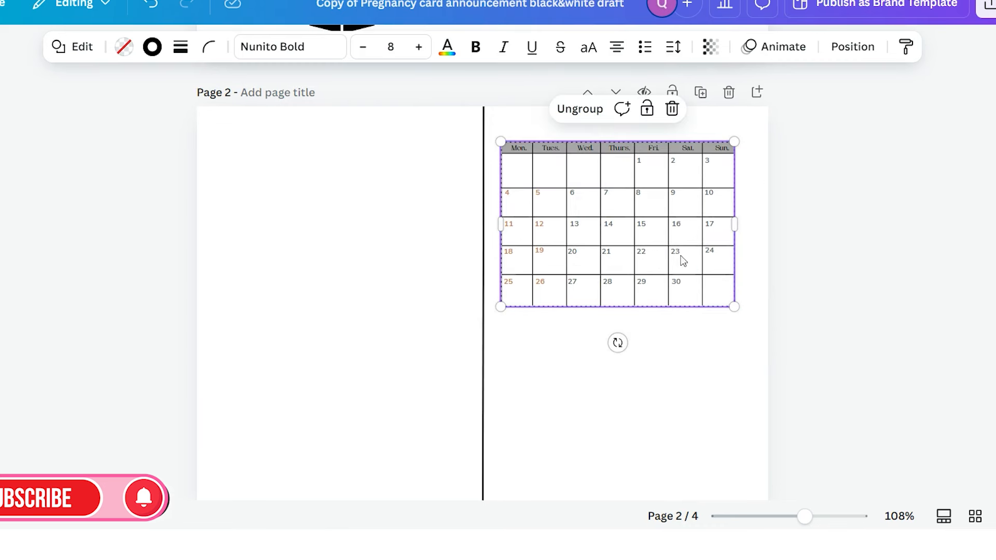
pyautogui.moveTo(602, 225); pyautogui.dragTo(598, 230)
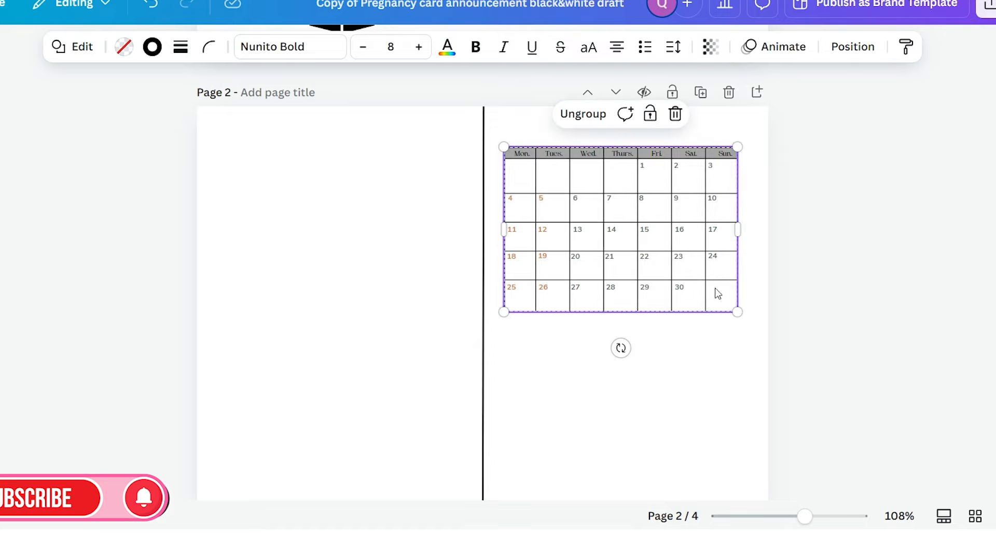
pyautogui.click(886, 363)
# Move the grouped calendar slightly lower on the right half of page 2
pyautogui.scroll(2, 829, 362)
pyautogui.scroll(-2, 726, 326)
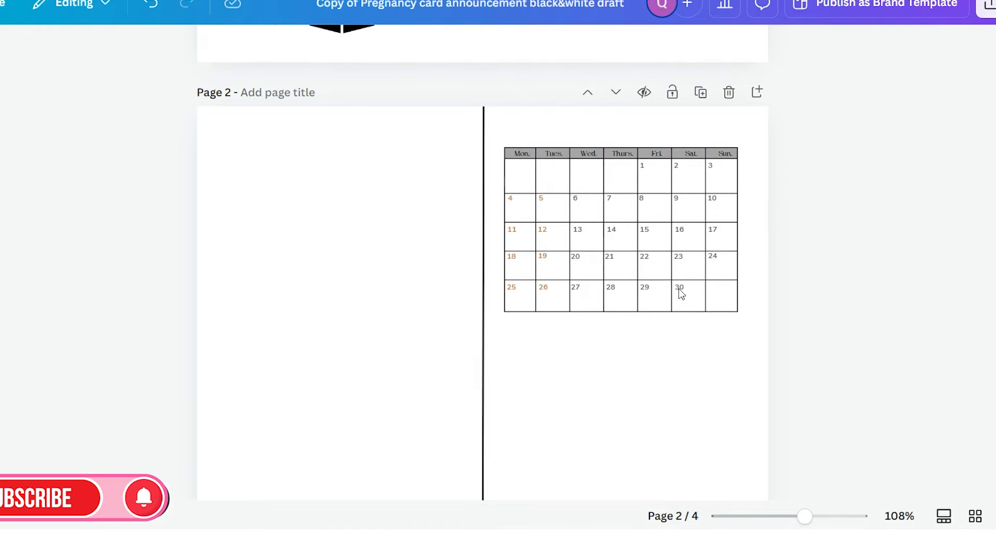
pyautogui.click(645, 257)
pyautogui.moveTo(646, 258); pyautogui.dragTo(643, 264)
pyautogui.click(757, 348)
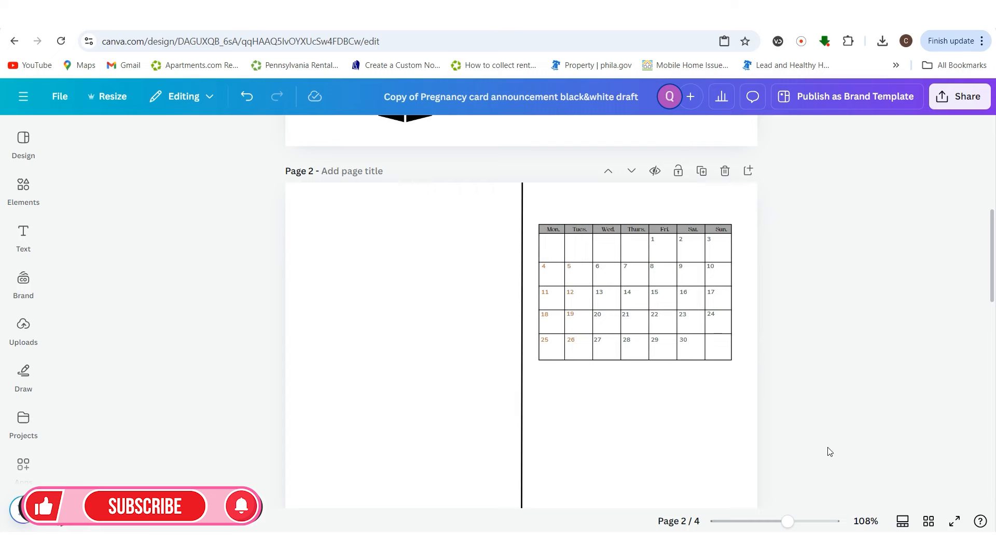
# Copy the "We've Been Keeping A" heading from page 1 and paste it onto the left half of page 2
pyautogui.scroll(6, 829, 452)
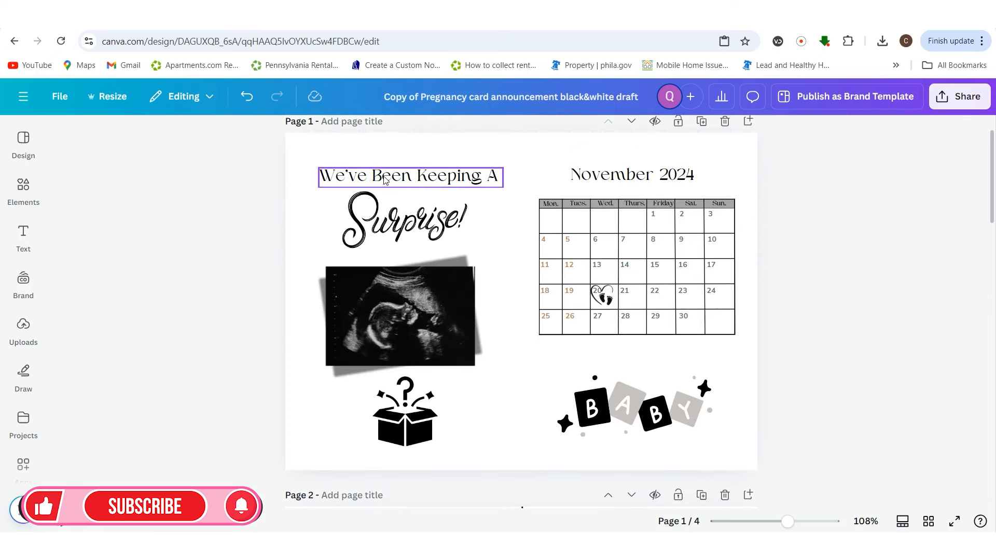
pyautogui.click(385, 179)
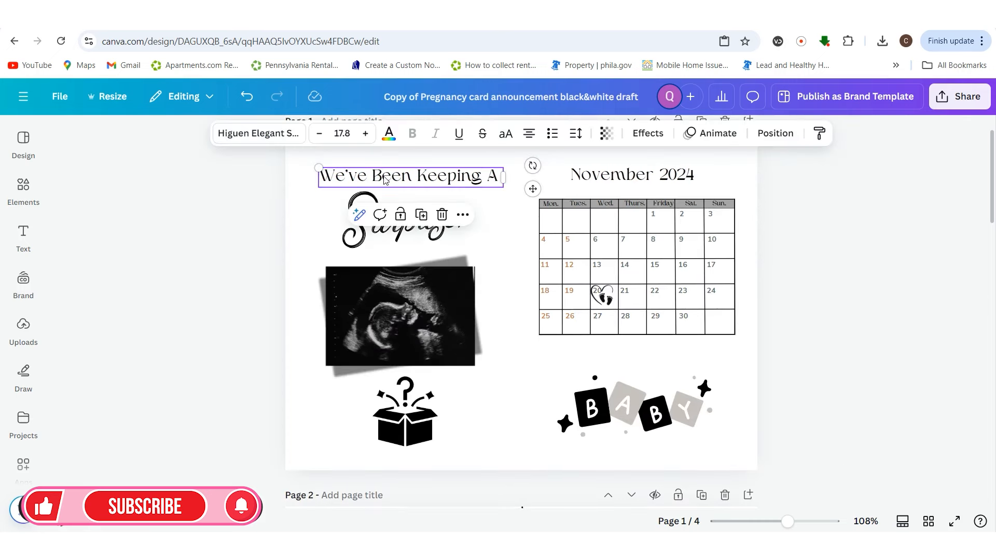
pyautogui.rightClick(428, 178)
pyautogui.scroll(-5, 489, 304)
pyautogui.click(377, 303)
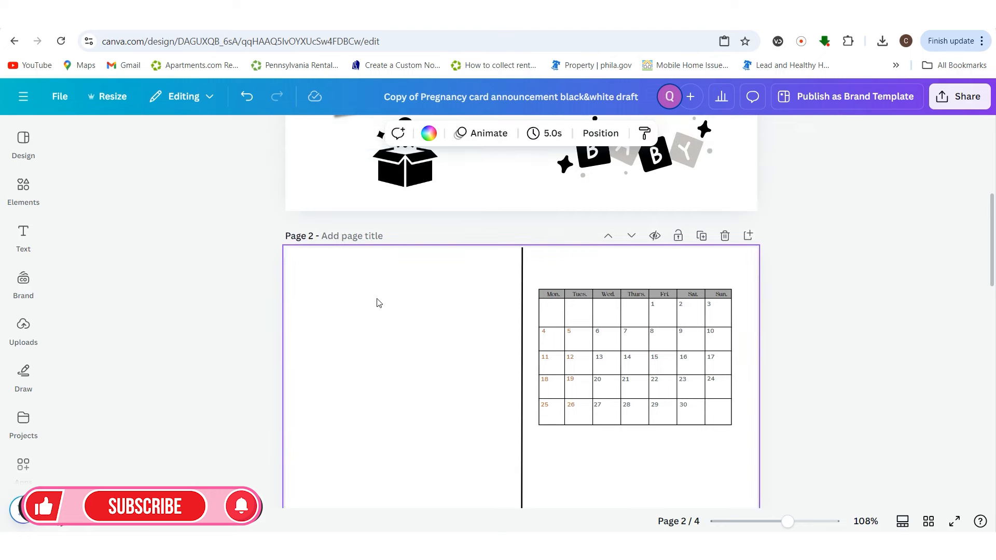
pyautogui.hotkey('ctrl', 'v')
pyautogui.click(23, 235)
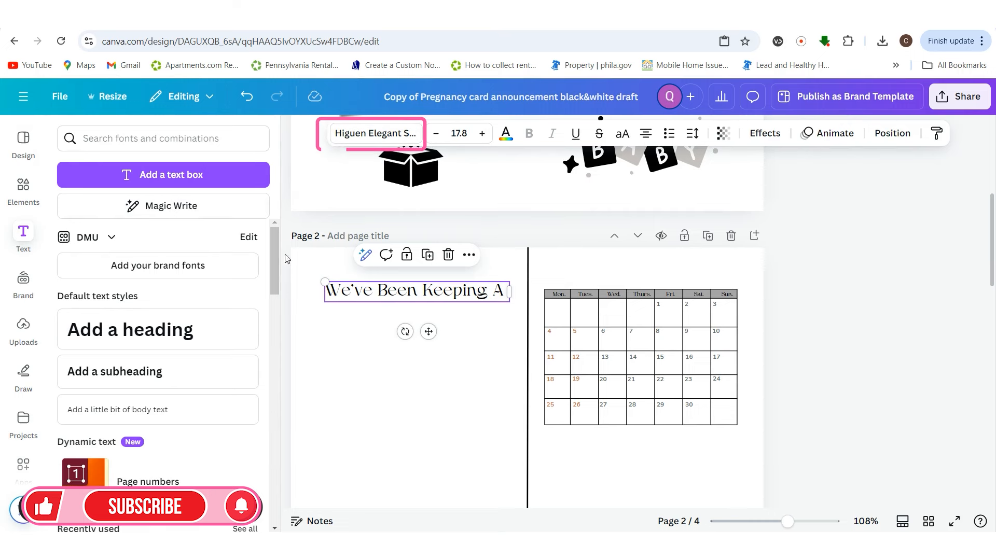
pyautogui.click(105, 136)
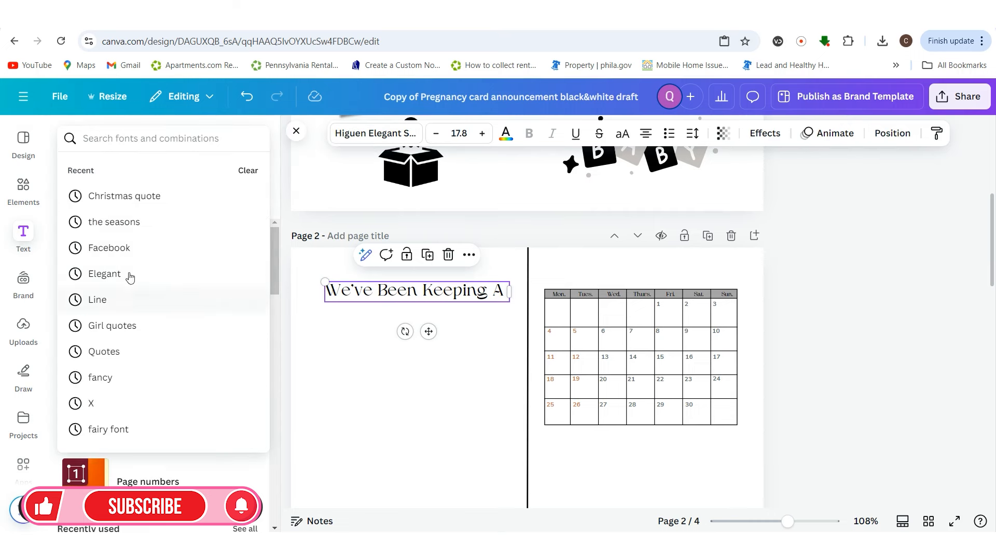
pyautogui.click(475, 403)
# Search the elements library for "surprise" and show all matching graphics
pyautogui.scroll(7, 467, 394)
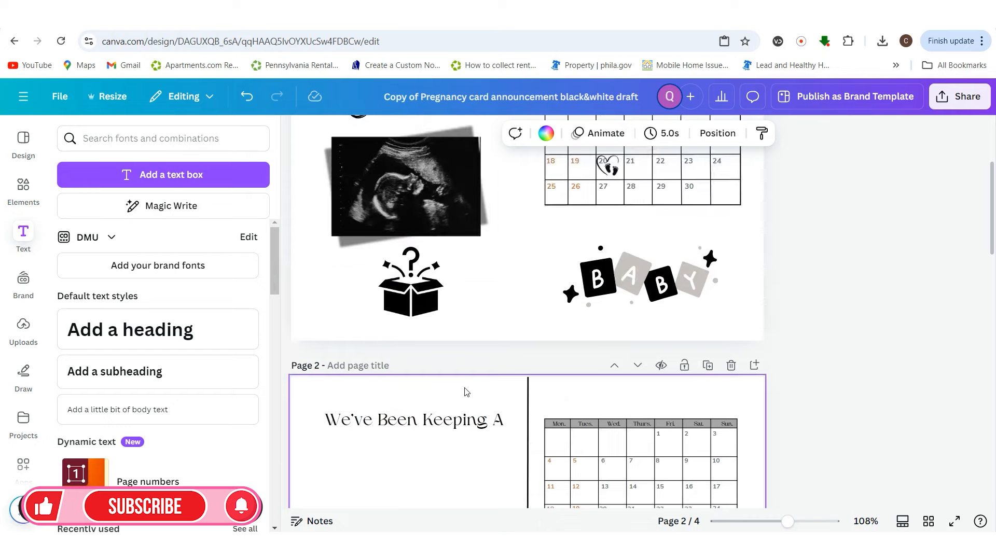
pyautogui.click(21, 188)
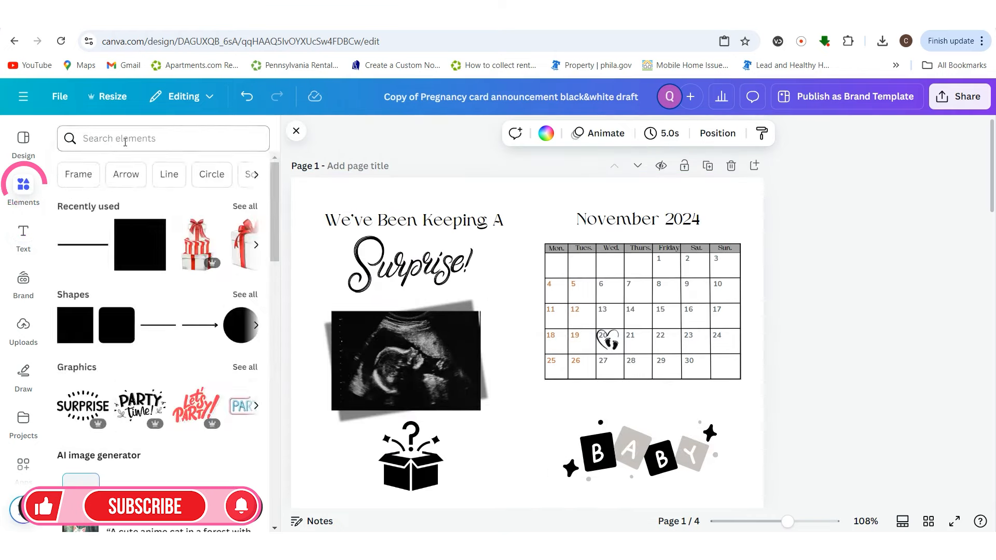
pyautogui.click(124, 139)
pyautogui.write('surpr')
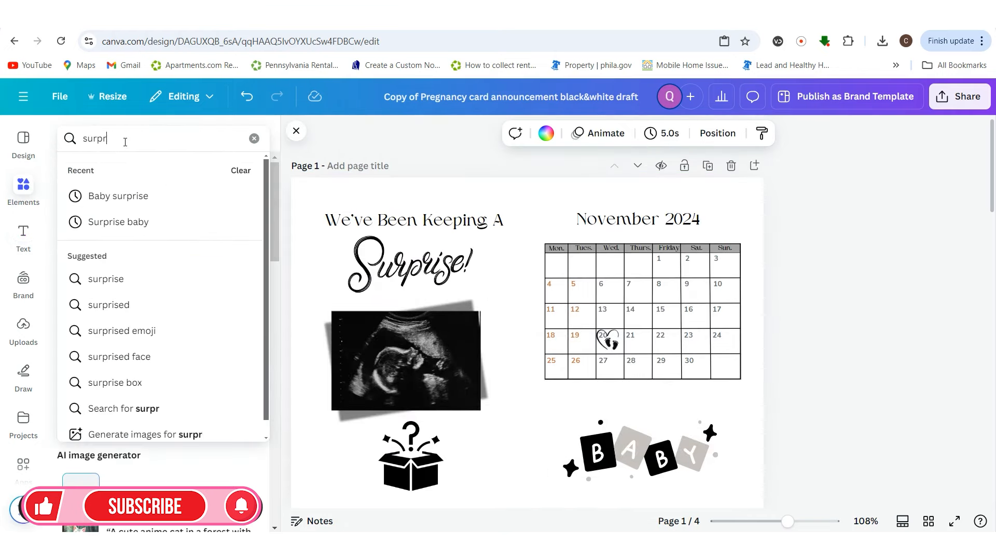
pyautogui.write('ise')
pyautogui.press('Return')
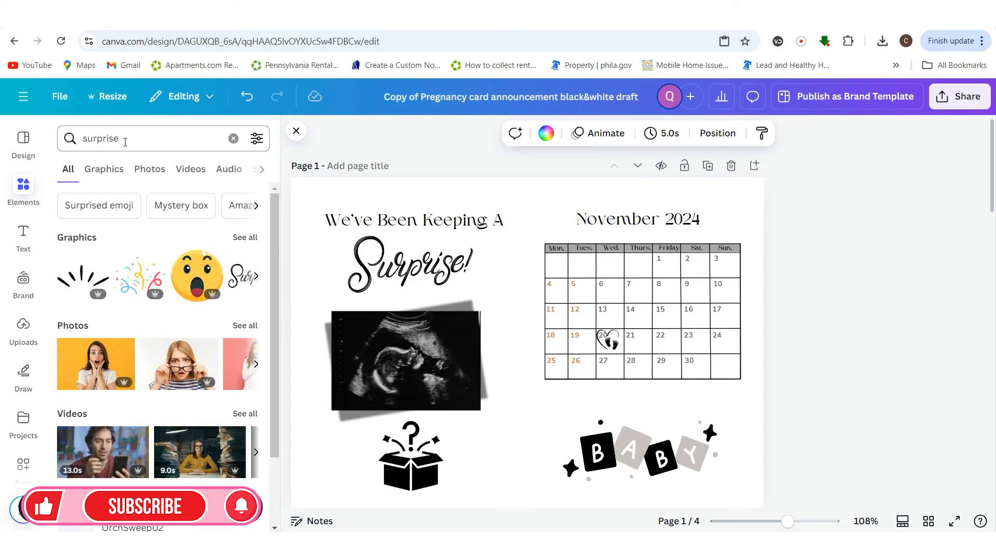
pyautogui.click(245, 237)
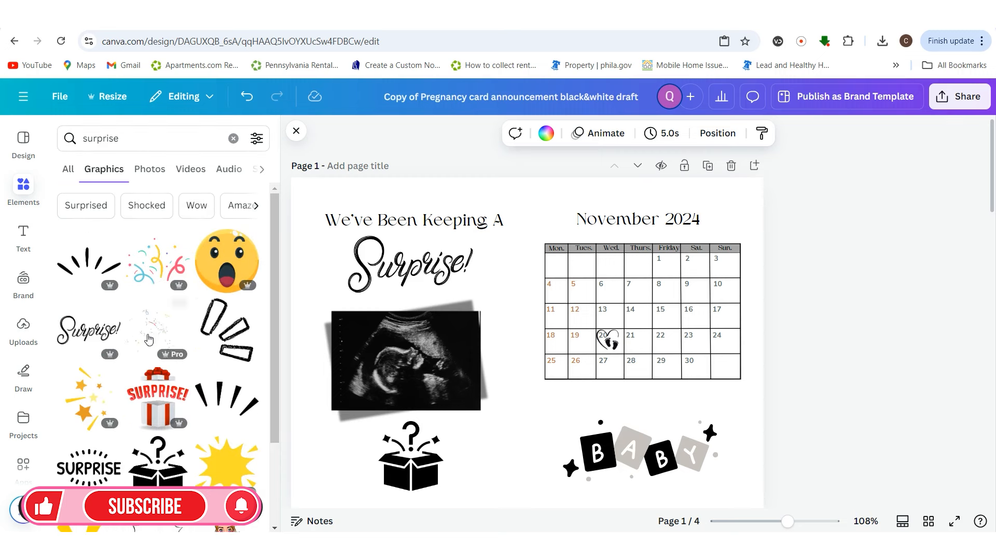
# Add the black script "Surprise!" graphic to page 2 and position it directly beneath the "We've Been Keeping A" heading
pyautogui.scroll(-1, 96, 340)
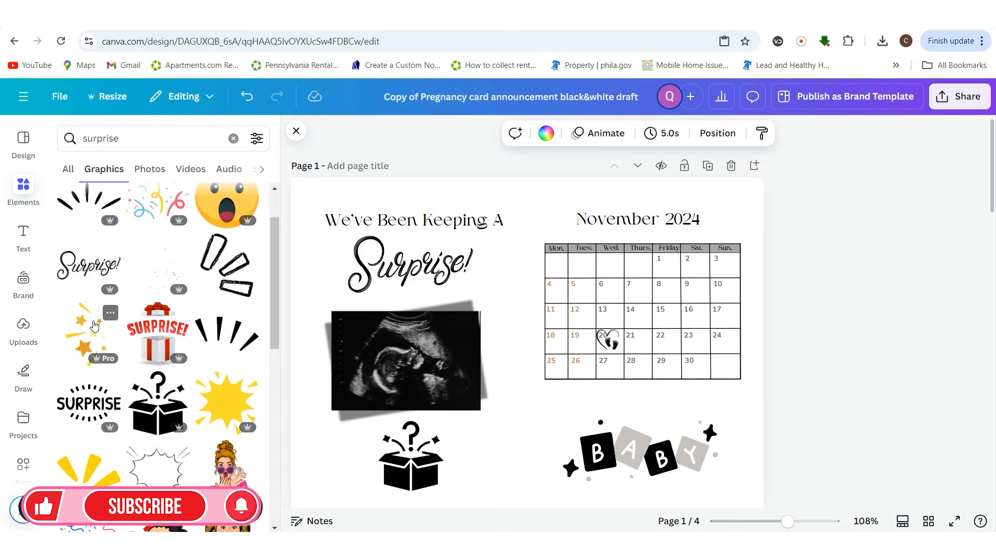
pyautogui.scroll(-6, 519, 389)
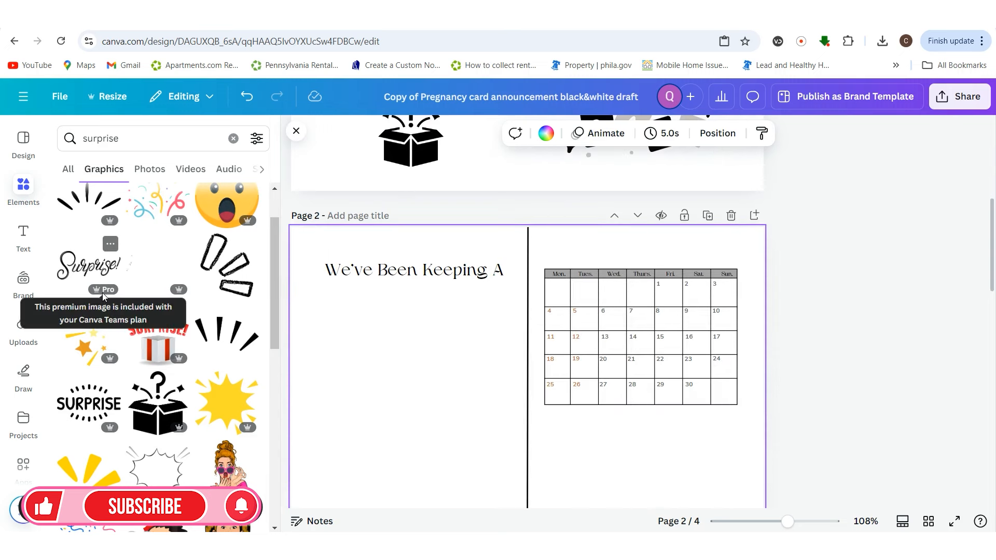
pyautogui.click(89, 266)
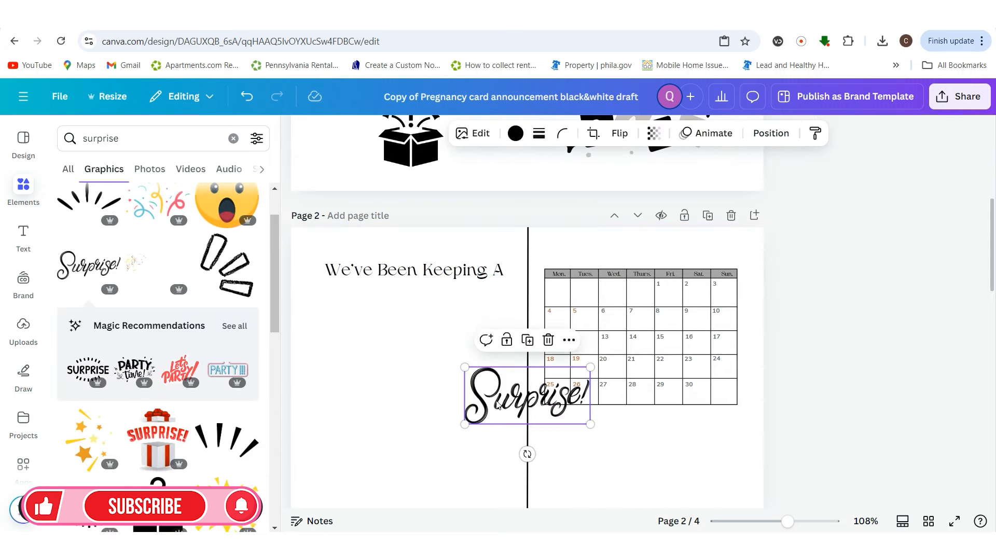
pyautogui.moveTo(496, 399); pyautogui.dragTo(381, 321)
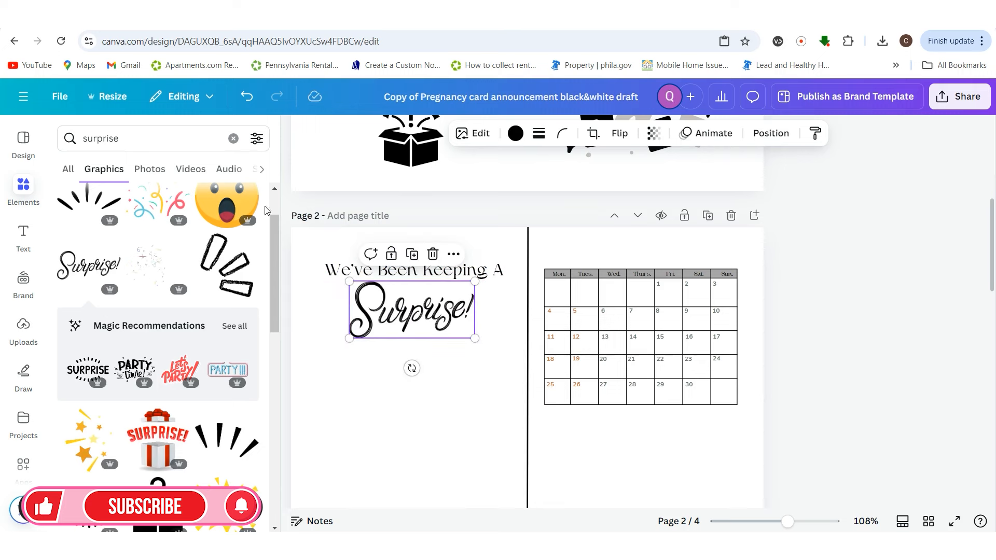
# Filter the surprise graphics to free items only and browse the results for alternatives
pyautogui.click(256, 139)
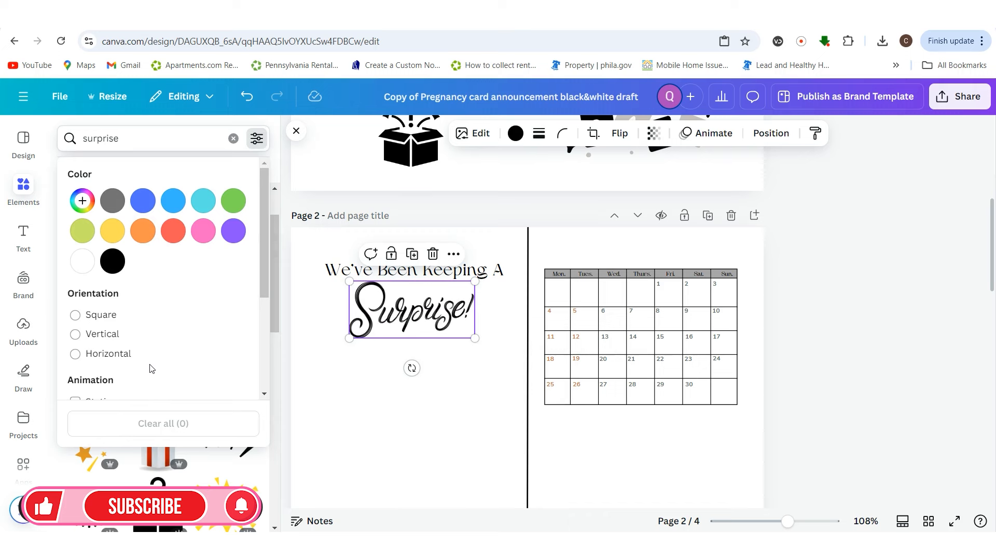
pyautogui.scroll(-3, 151, 368)
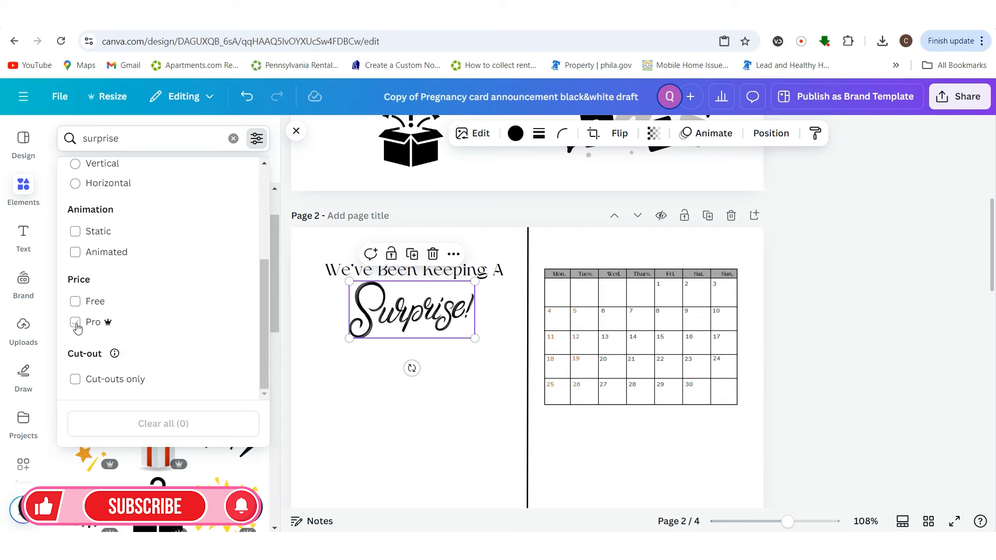
pyautogui.click(77, 302)
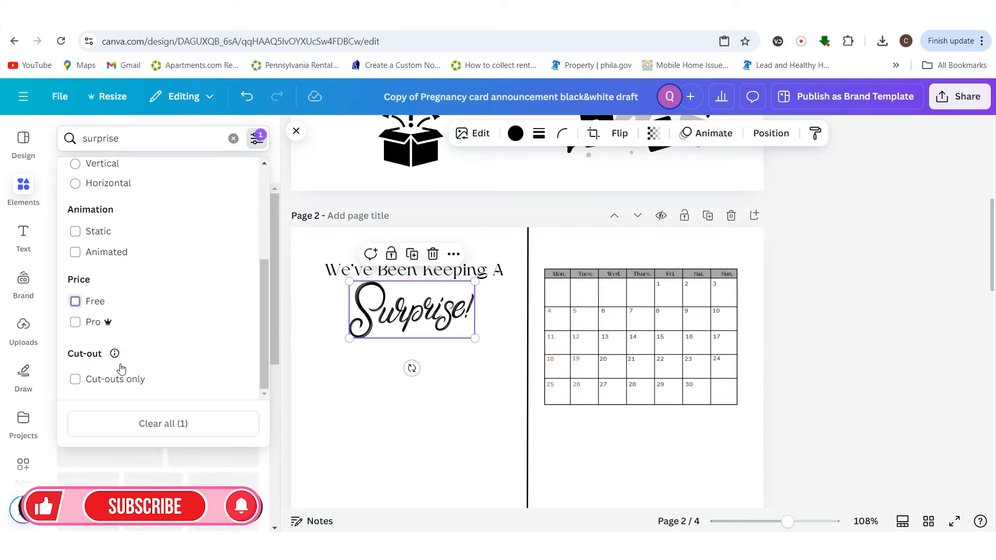
pyautogui.click(273, 467)
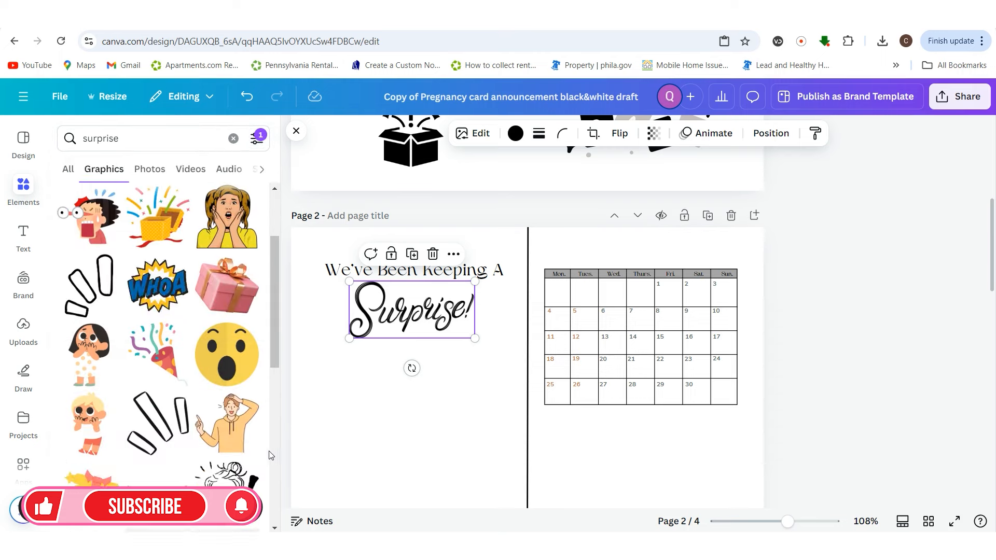
pyautogui.scroll(-5, 177, 352)
pyautogui.scroll(9, 176, 353)
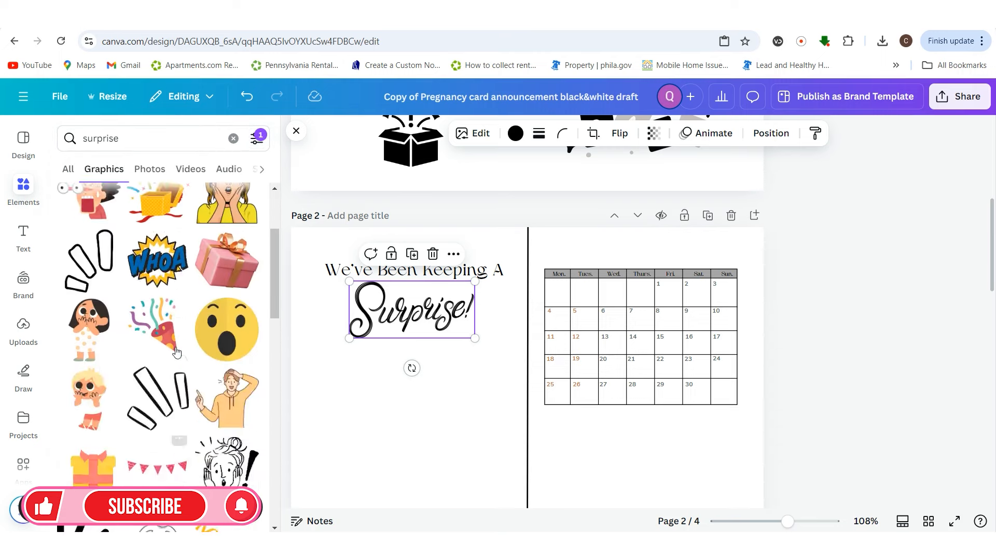
pyautogui.scroll(-12, 173, 368)
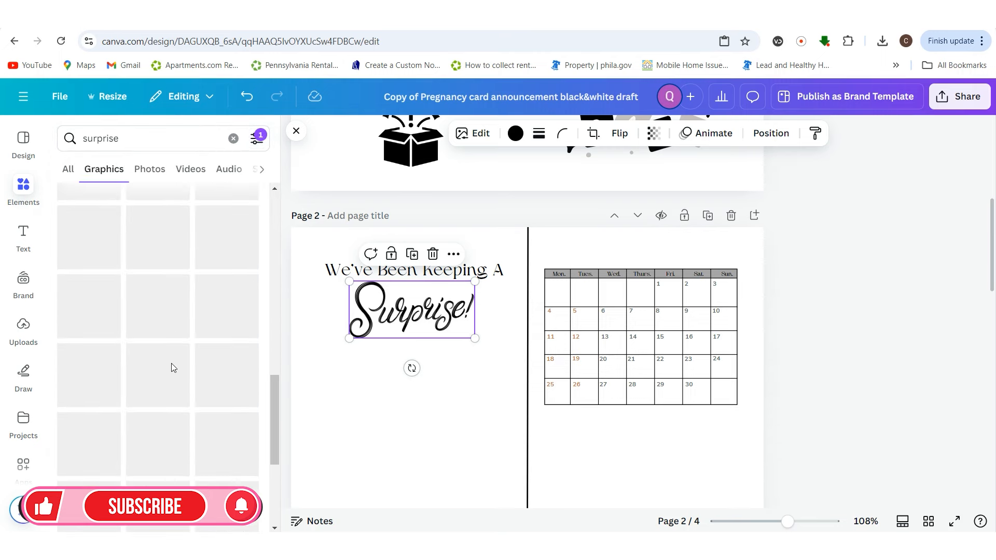
pyautogui.scroll(-4, 155, 365)
pyautogui.scroll(-5, 153, 366)
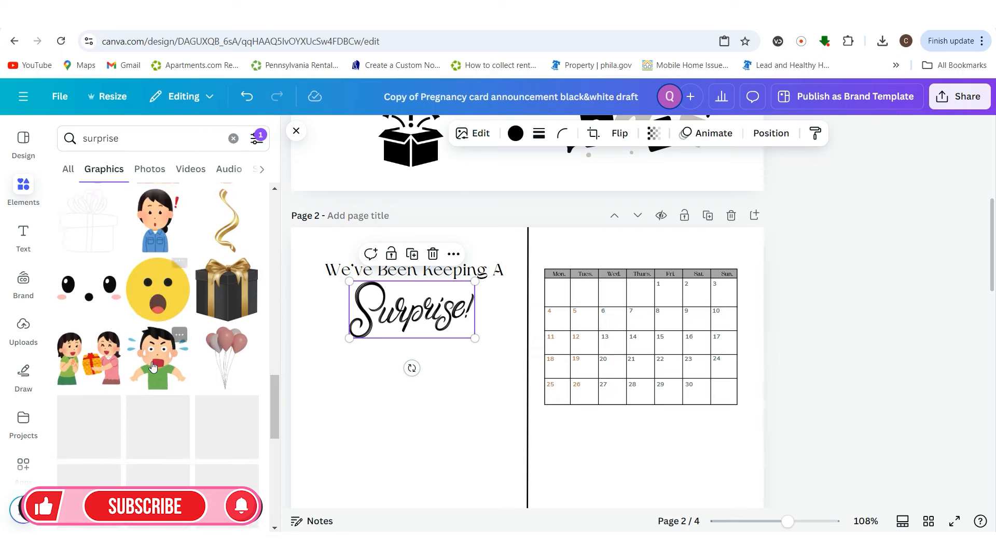
pyautogui.scroll(6, 153, 363)
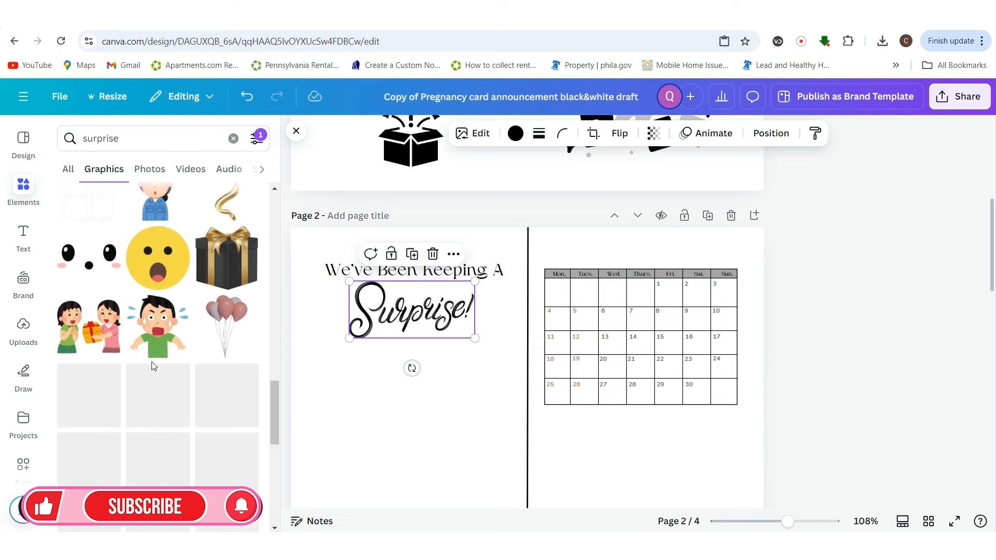
# Replace the elements search with "sonogram" and show all matching graphics
pyautogui.click(506, 429)
pyautogui.scroll(5, 471, 389)
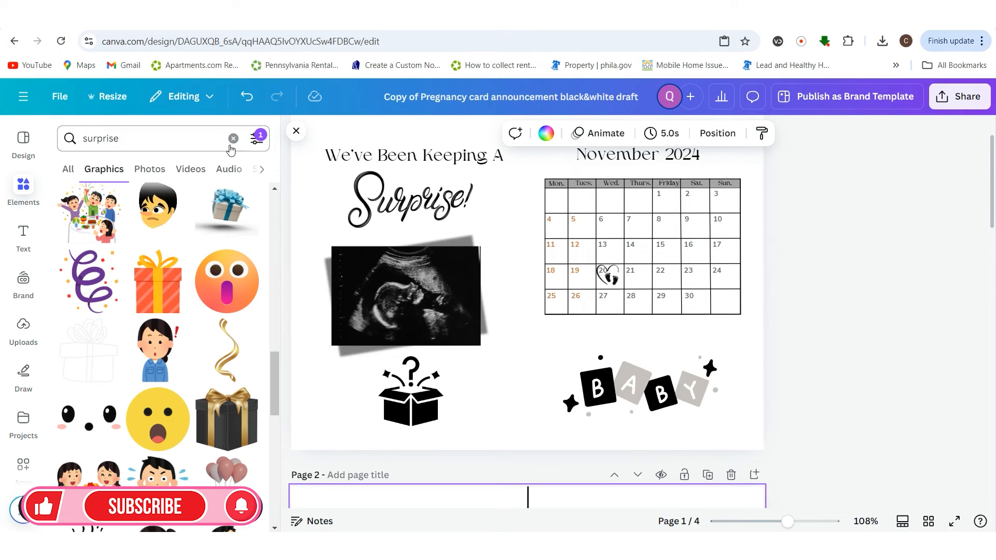
pyautogui.click(234, 139)
pyautogui.click(173, 140)
pyautogui.write('s')
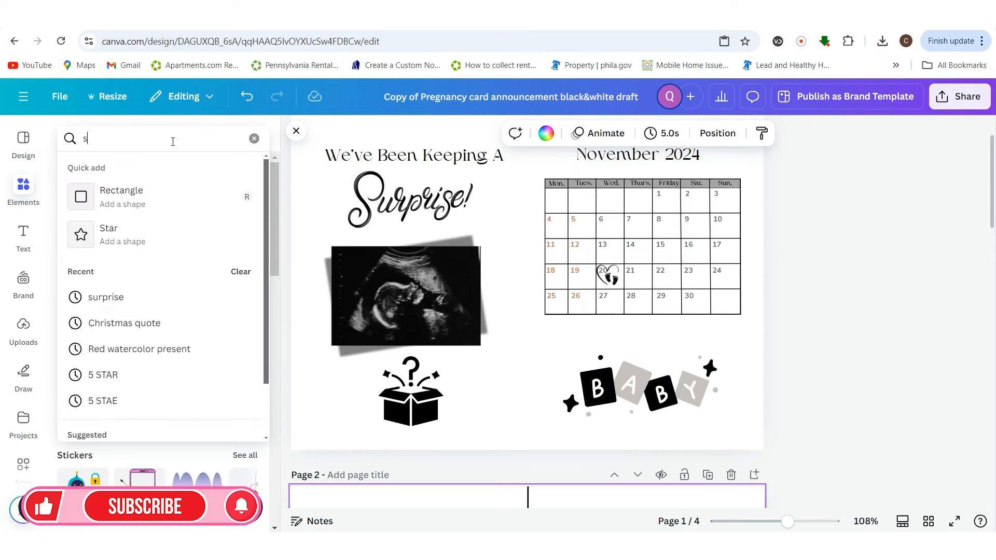
pyautogui.write('onogram')
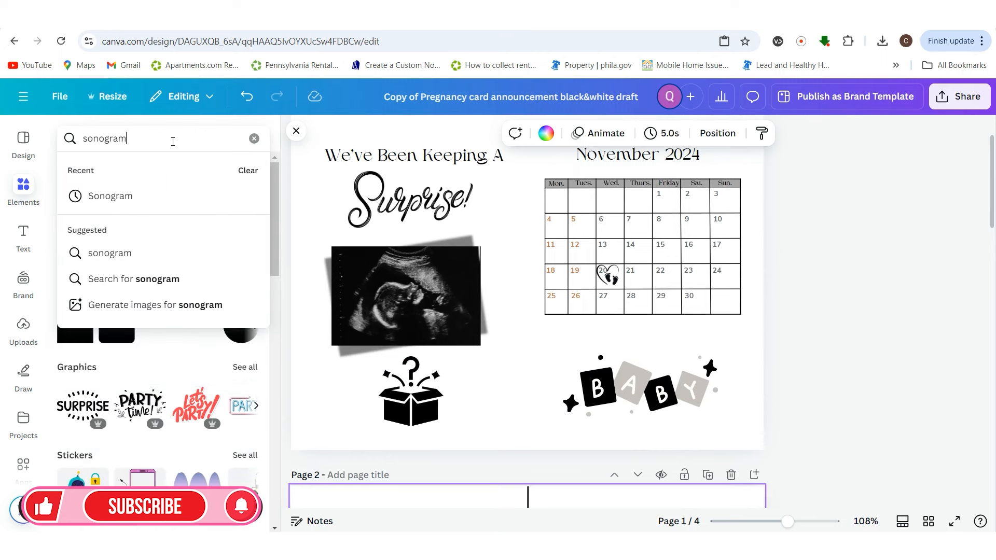
pyautogui.press('Return')
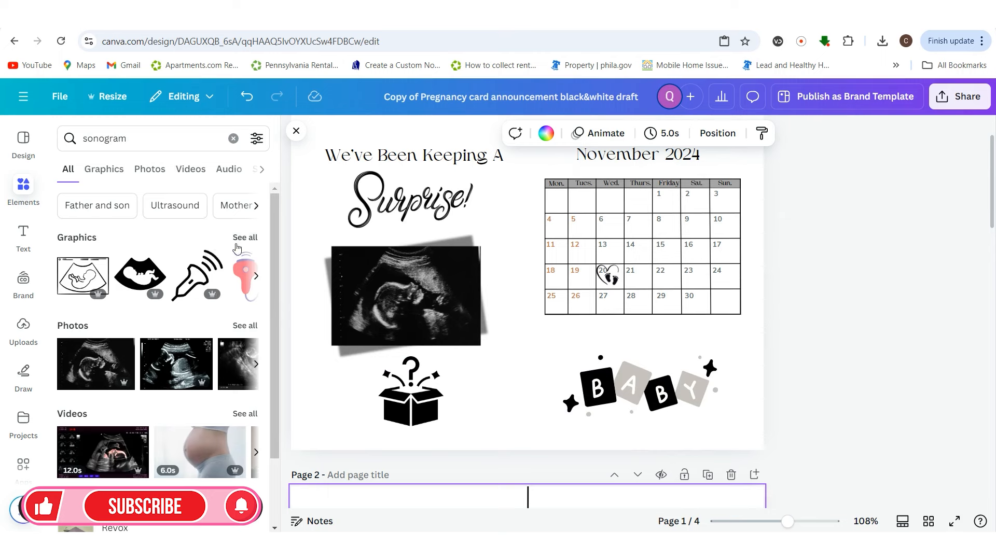
pyautogui.click(237, 244)
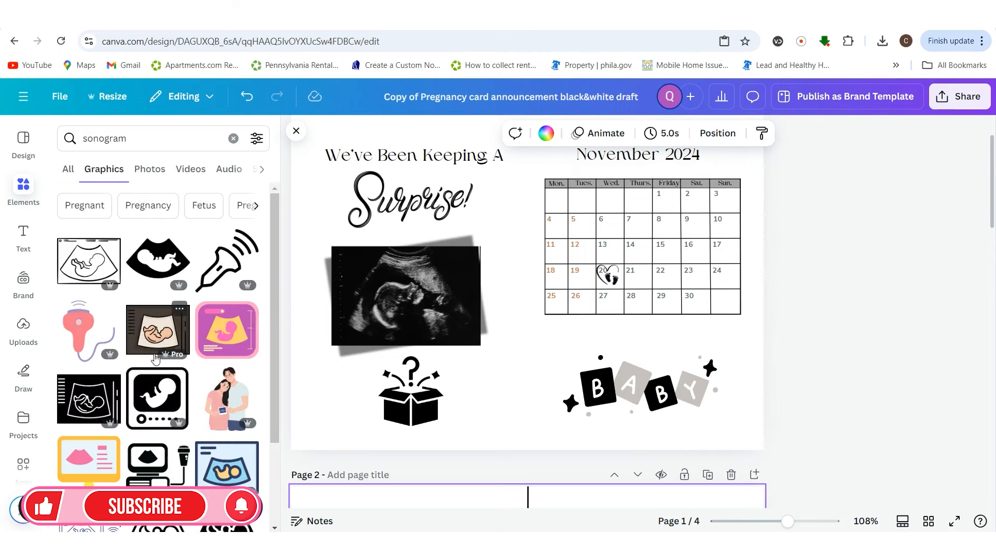
# Browse the sonogram graphics for an image like the ultrasound picture on page 1
pyautogui.scroll(-10, 155, 358)
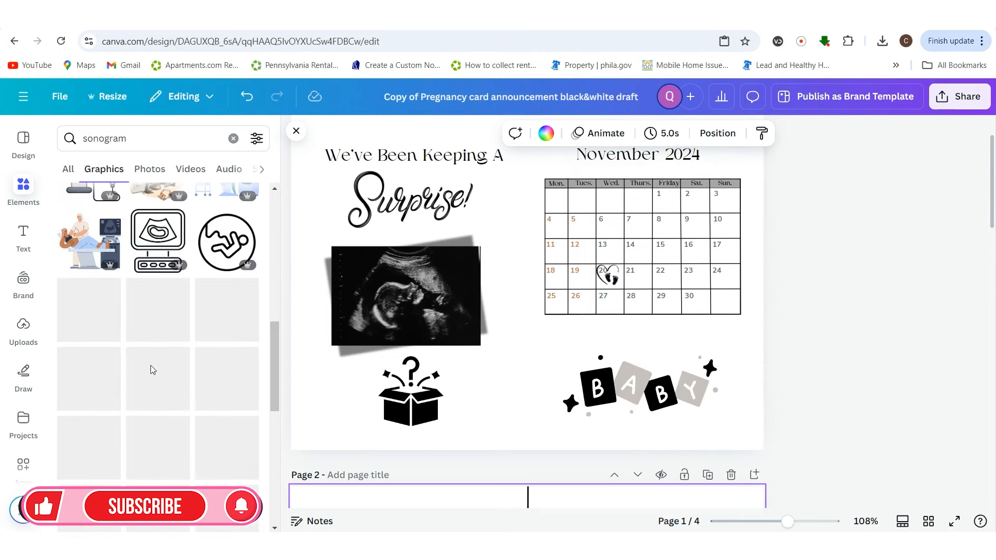
pyautogui.scroll(-5, 150, 365)
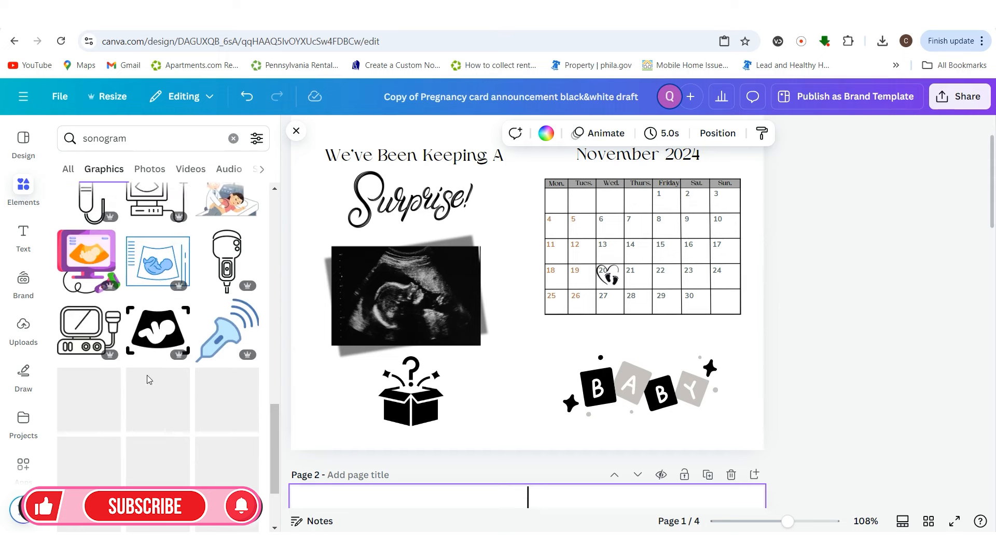
pyautogui.scroll(-2, 147, 375)
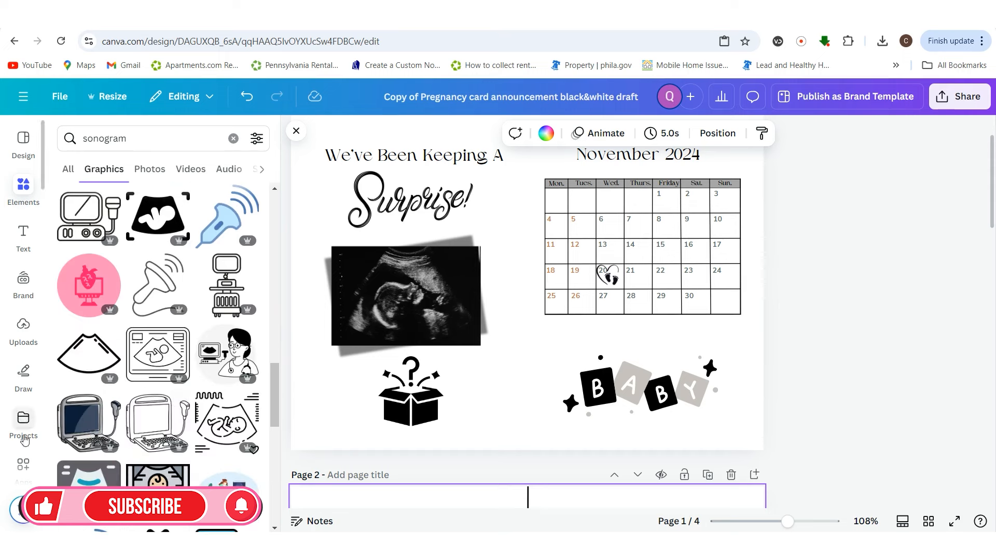
pyautogui.scroll(-6, 119, 417)
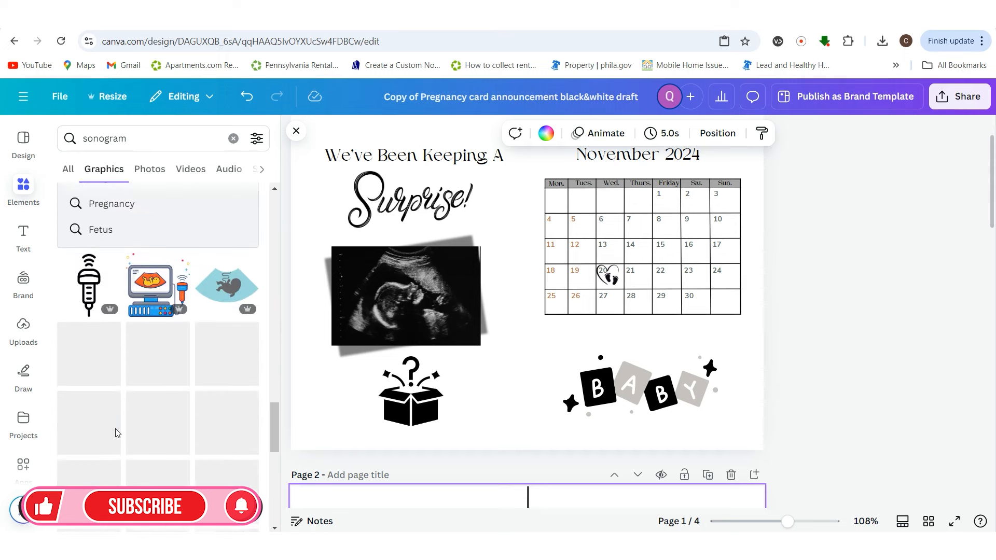
pyautogui.scroll(-5, 174, 194)
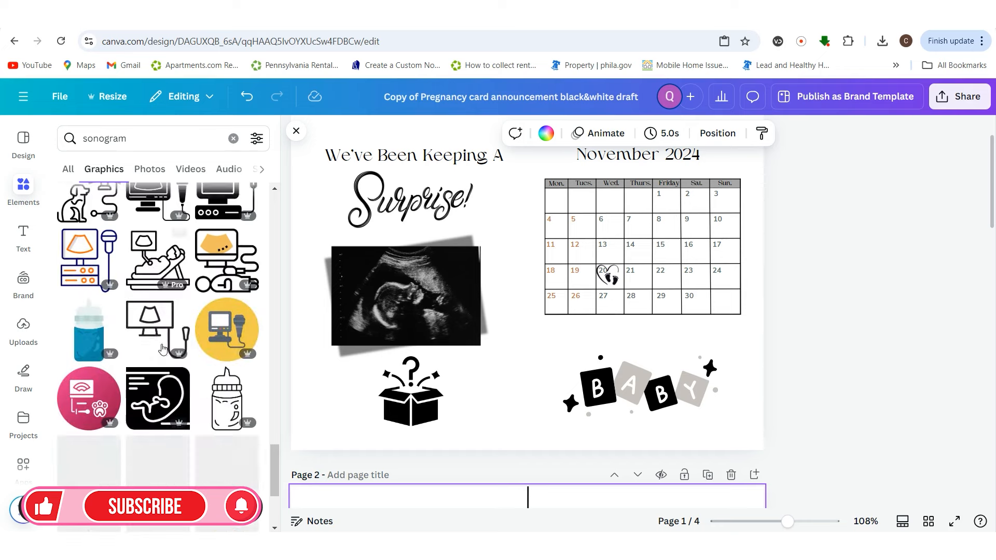
pyautogui.scroll(-4, 113, 342)
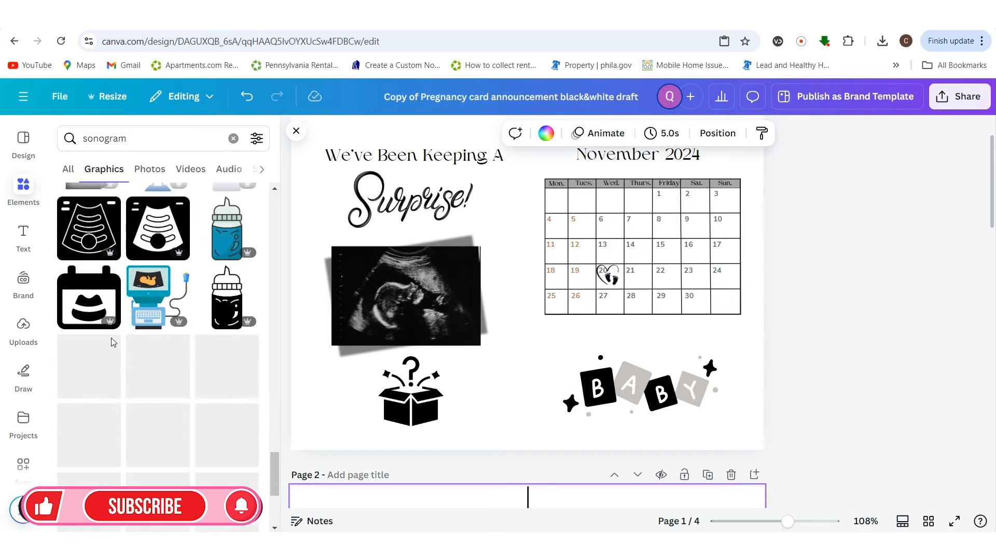
pyautogui.scroll(-4, 120, 394)
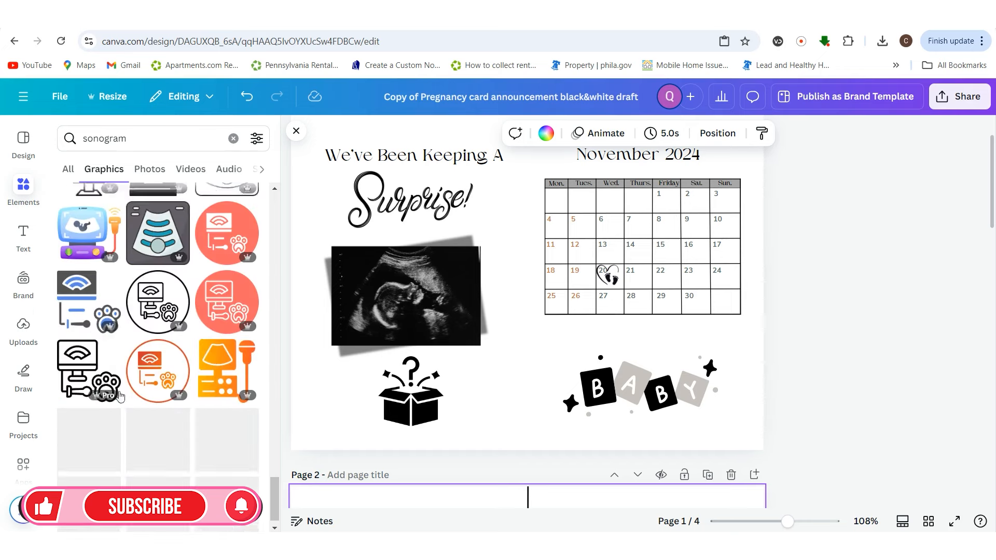
pyautogui.scroll(-4, 120, 394)
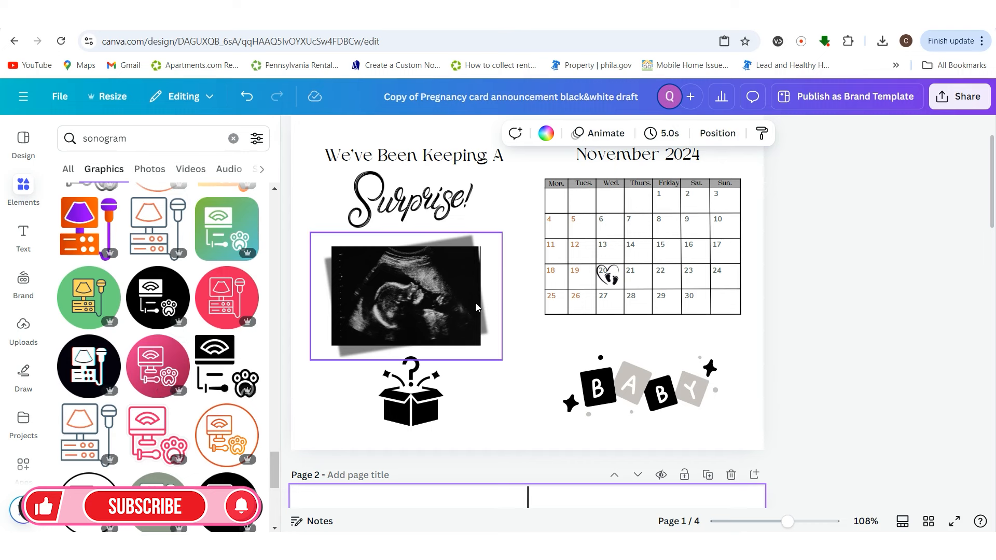
pyautogui.click(198, 135)
pyautogui.click(257, 139)
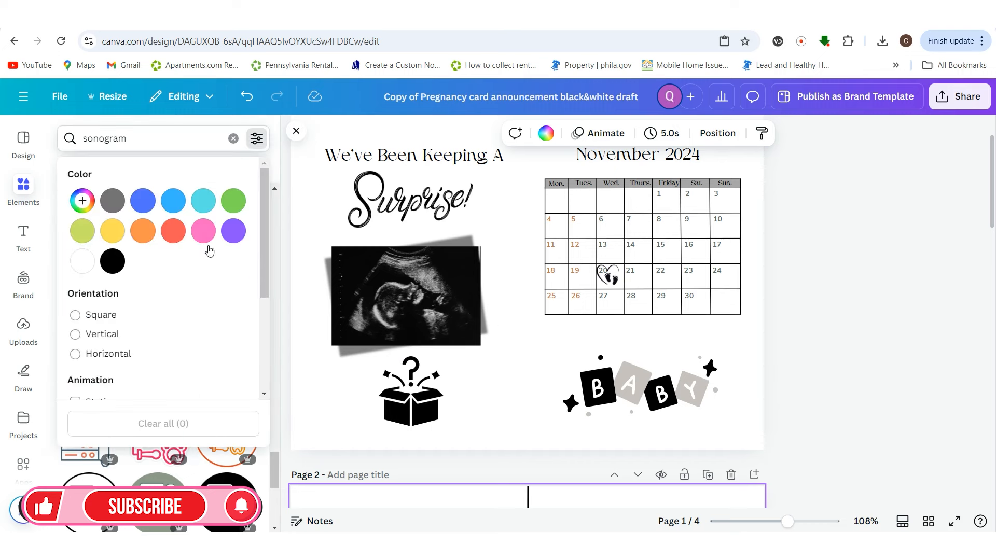
pyautogui.scroll(-3, 106, 346)
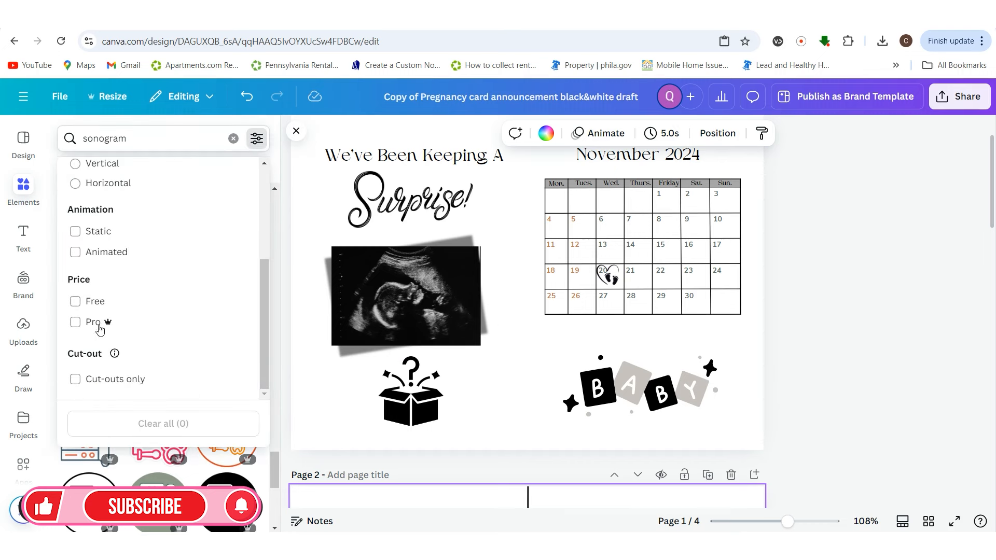
pyautogui.click(75, 302)
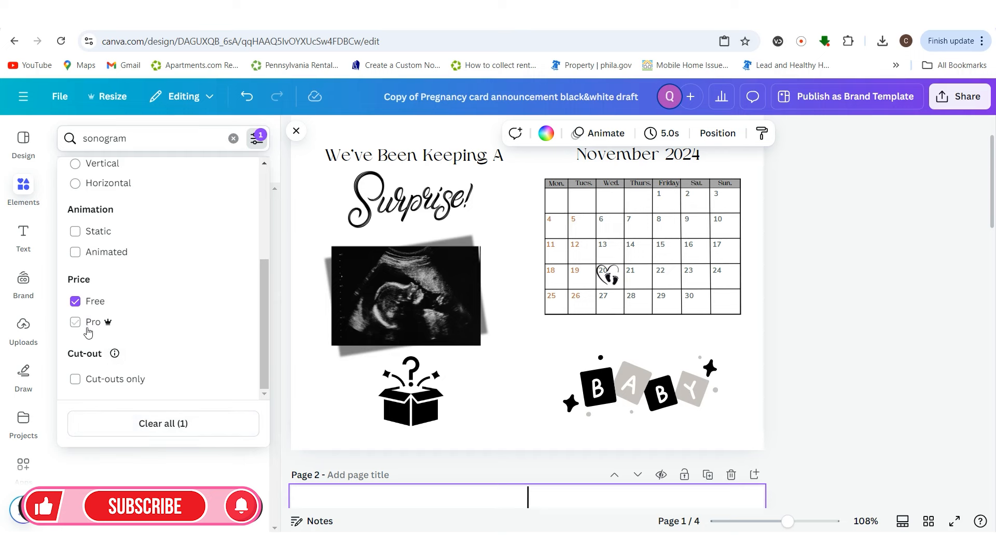
pyautogui.click(76, 302)
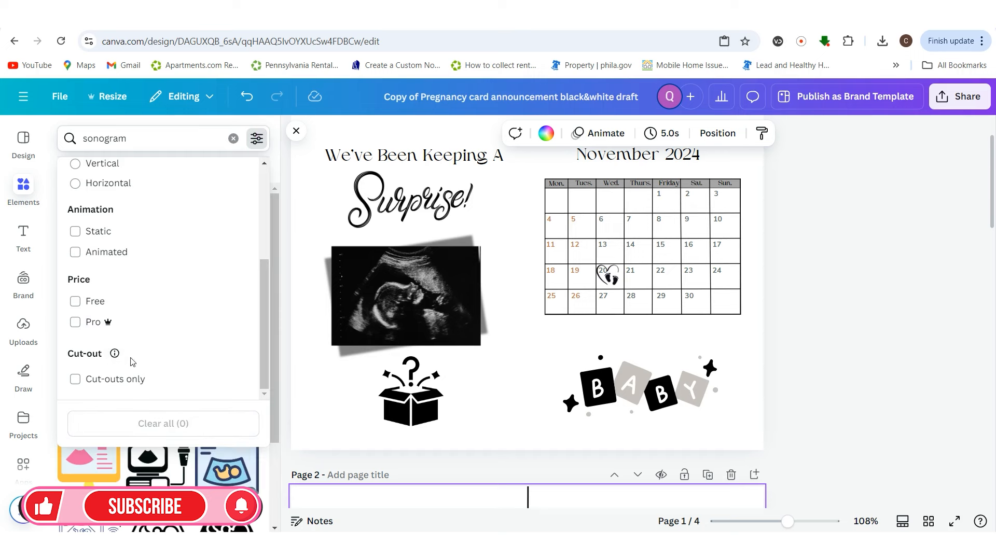
pyautogui.click(278, 410)
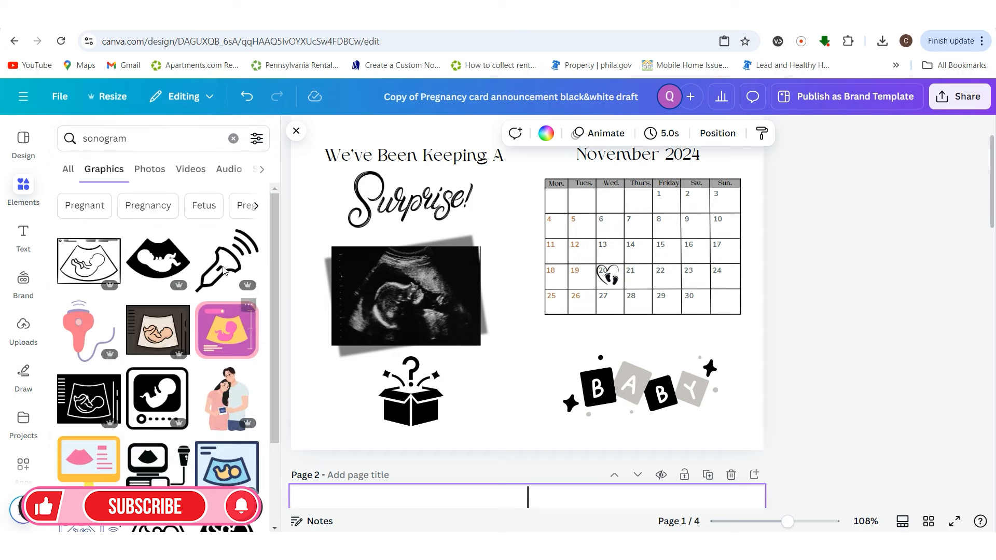
# Show photos instead of graphics for the sonogram search and limit the results to free items
pyautogui.click(147, 172)
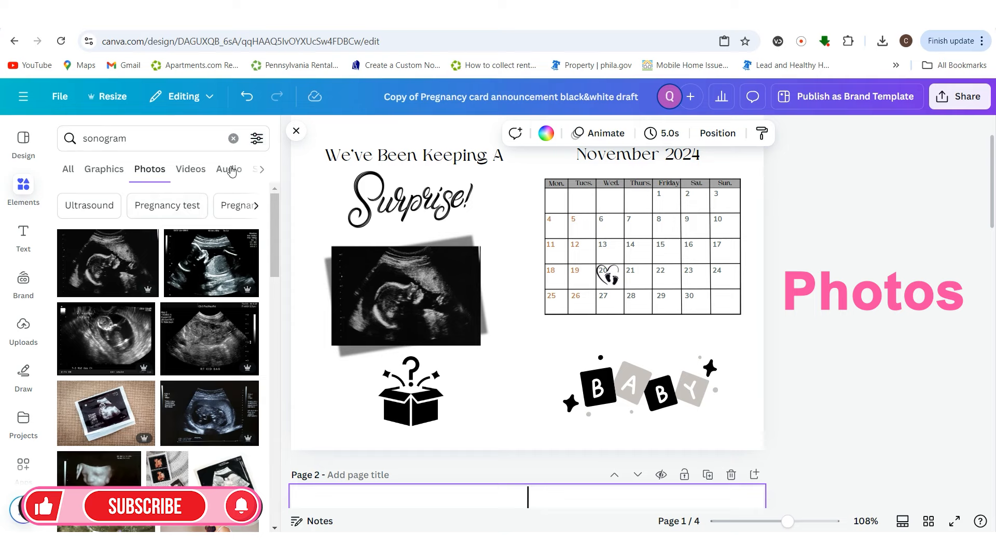
pyautogui.click(256, 138)
pyautogui.scroll(-2, 108, 358)
pyautogui.scroll(-2, 110, 368)
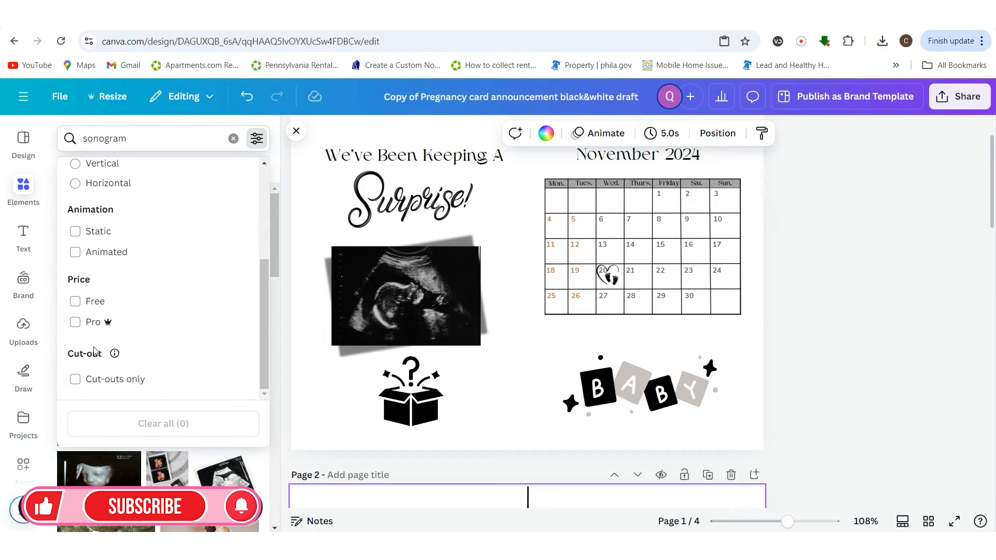
pyautogui.click(75, 300)
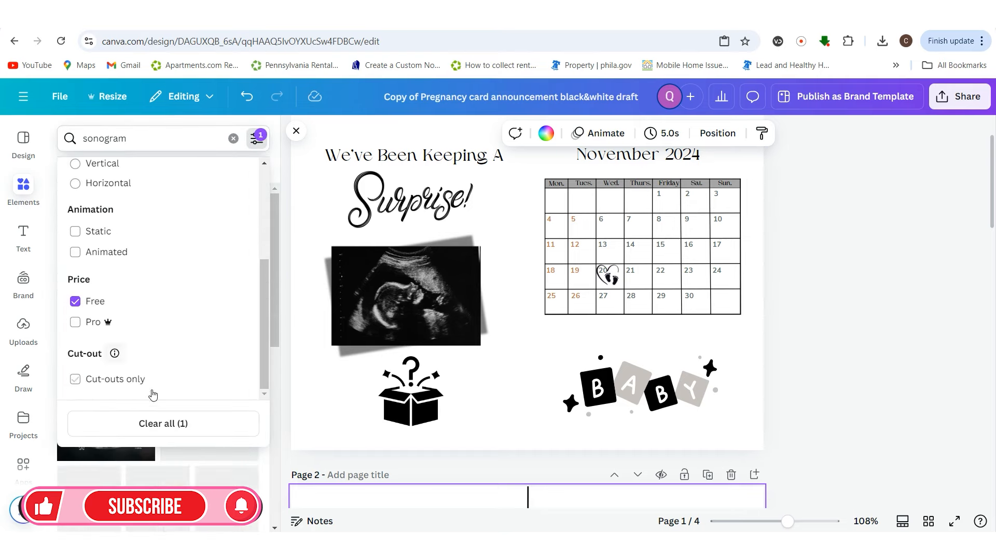
pyautogui.click(275, 388)
pyautogui.scroll(3, 163, 330)
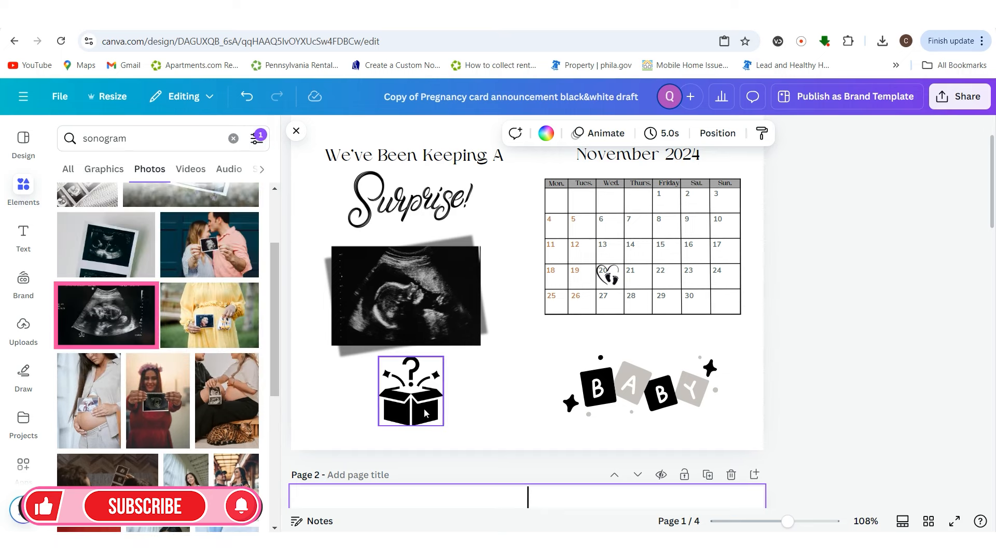
# Add the free black ultrasound scan photo to page 2, shrink it, and place it beneath the "Surprise!" graphic
pyautogui.scroll(-5, 415, 405)
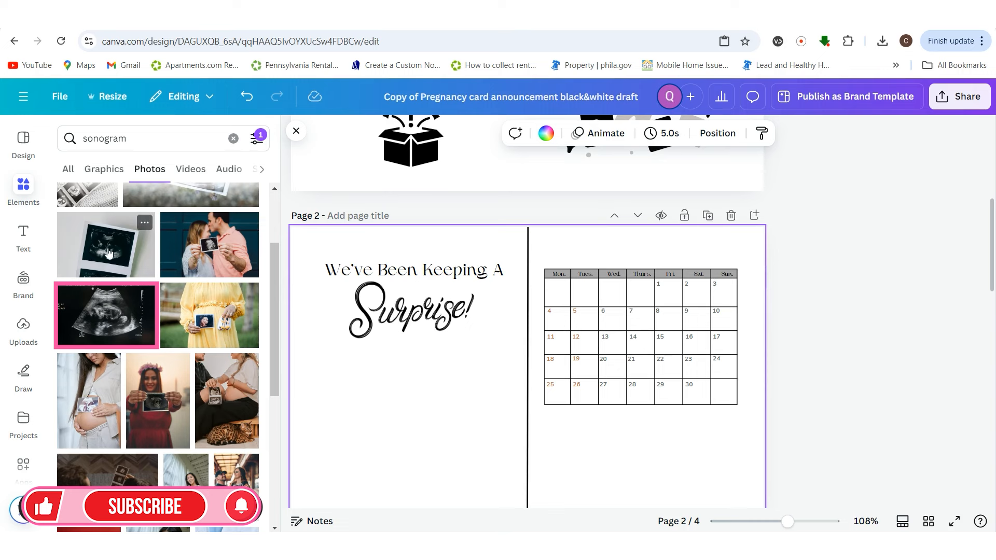
pyautogui.click(106, 319)
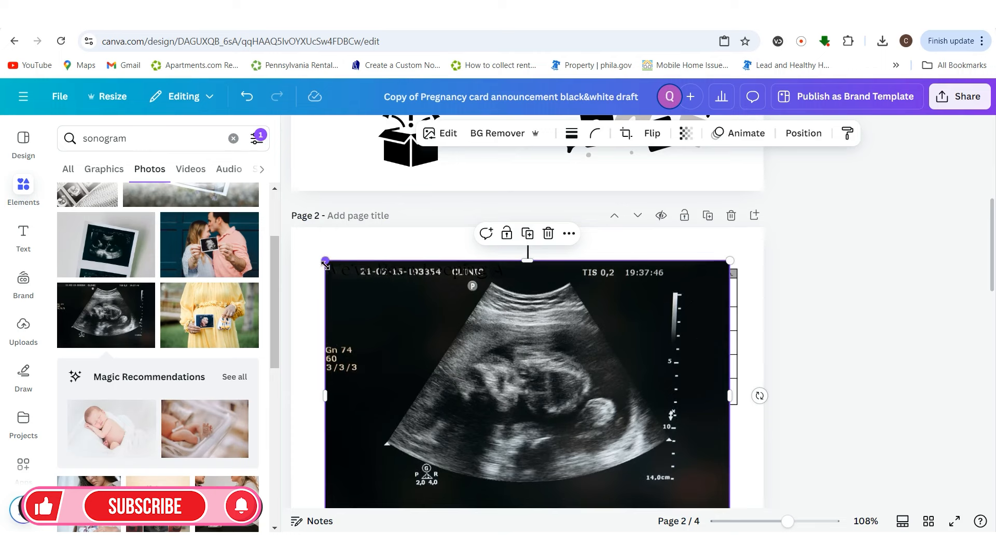
pyautogui.moveTo(325, 262); pyautogui.dragTo(541, 404)
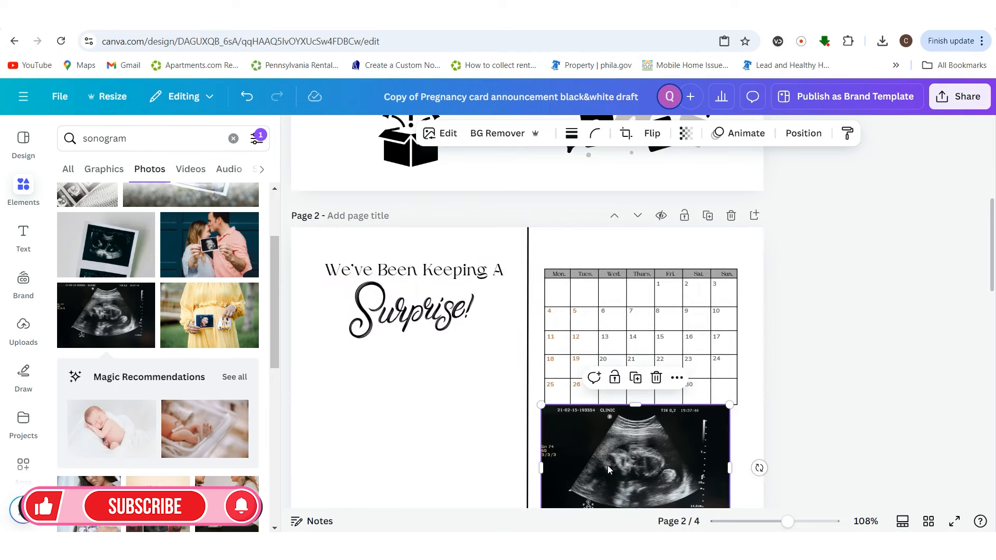
pyautogui.moveTo(608, 469); pyautogui.dragTo(380, 415)
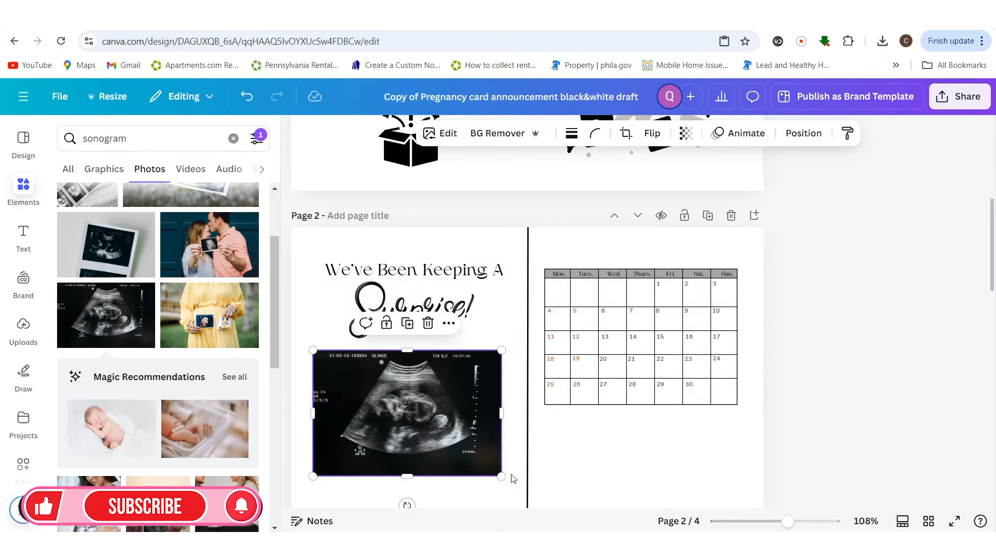
pyautogui.moveTo(489, 471); pyautogui.dragTo(466, 450)
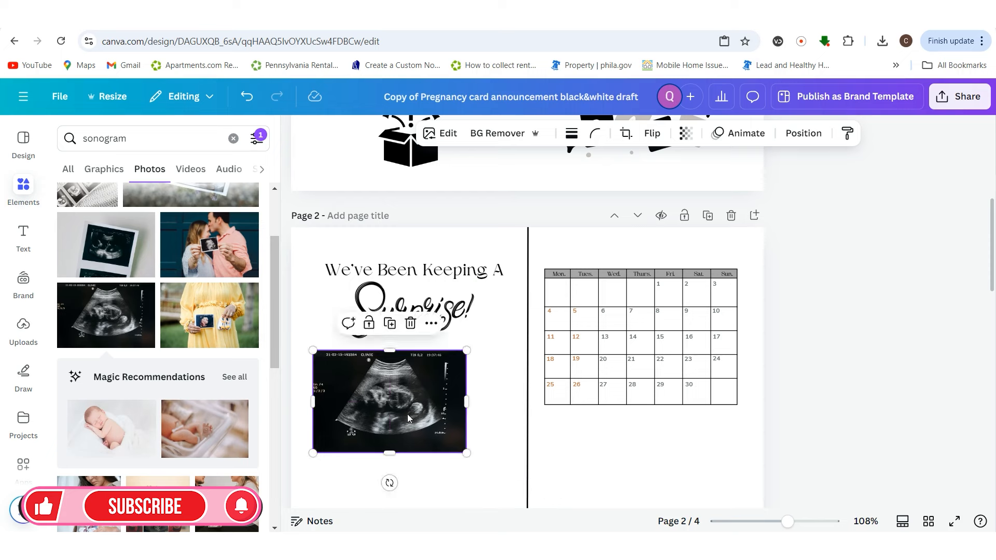
pyautogui.moveTo(411, 415); pyautogui.dragTo(432, 420)
pyautogui.scroll(3, 434, 379)
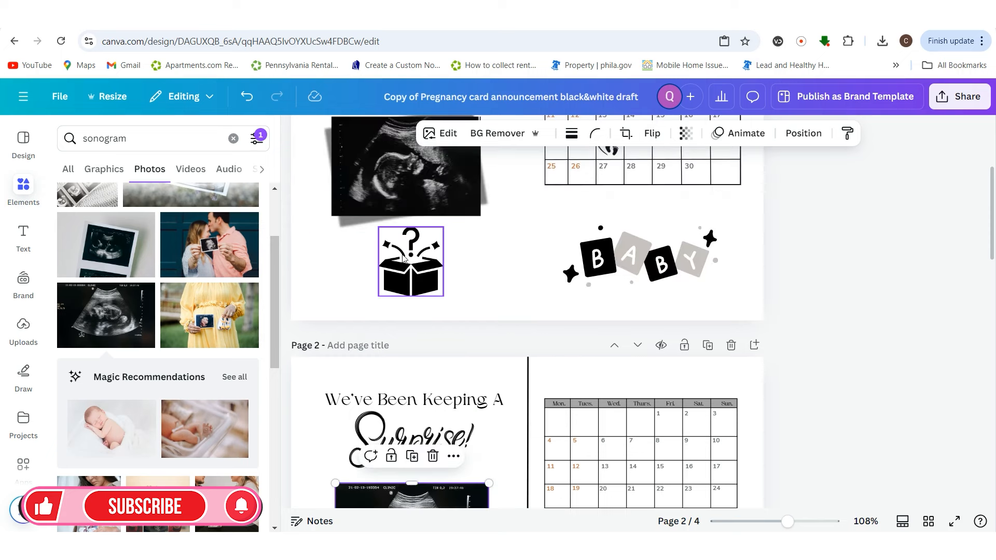
pyautogui.scroll(-3, 434, 378)
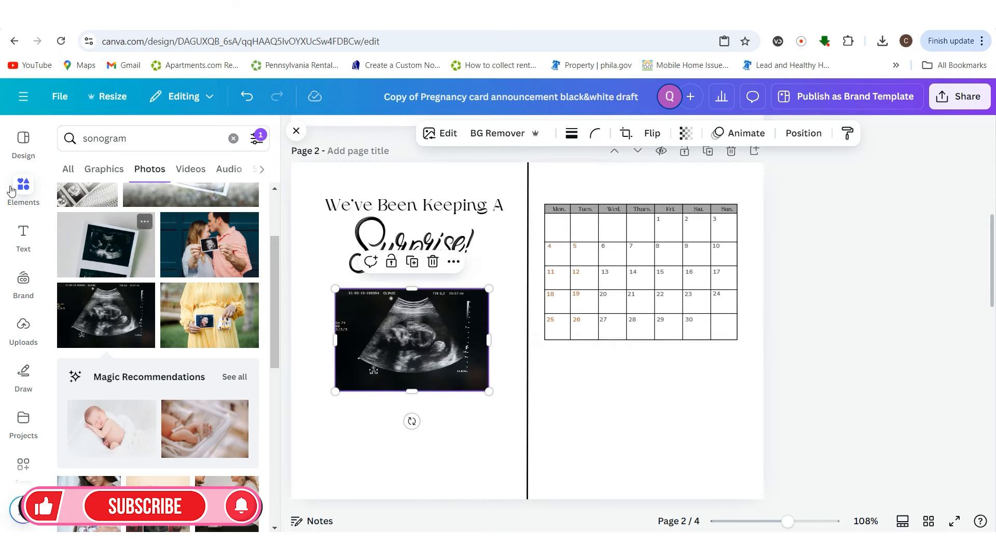
# Replace the elements search with "baby annoucement" and show all matching graphics
pyautogui.click(231, 140)
pyautogui.click(161, 139)
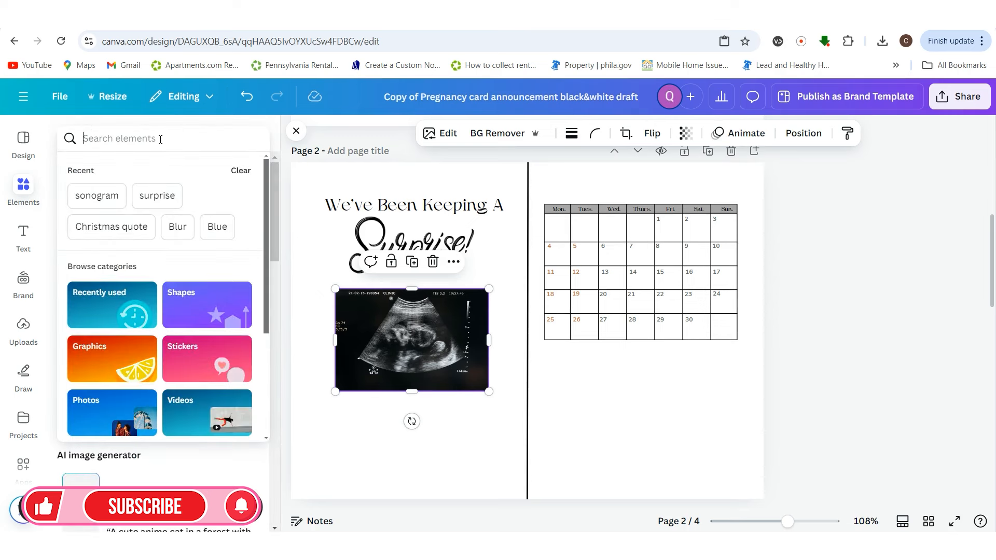
pyautogui.write('baby ann')
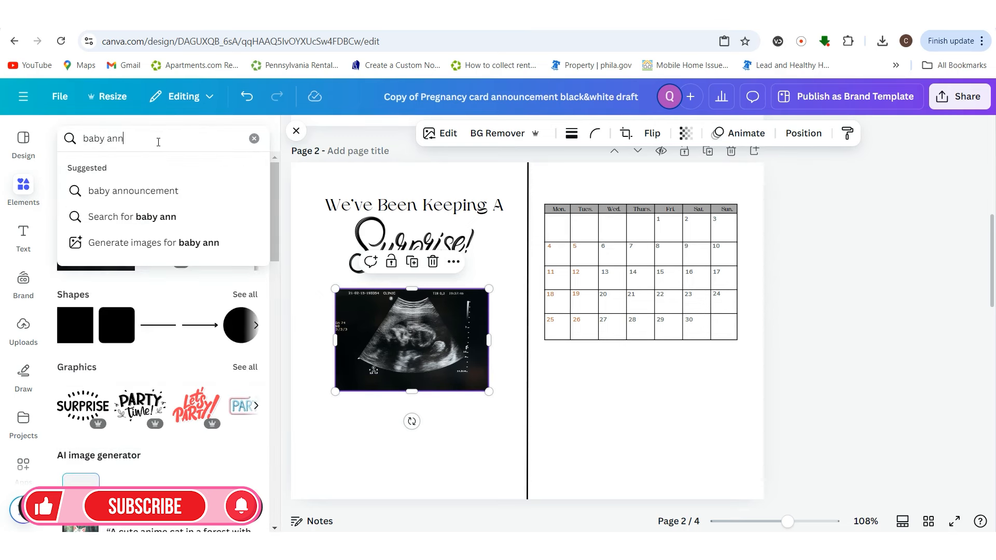
pyautogui.write('oucc')
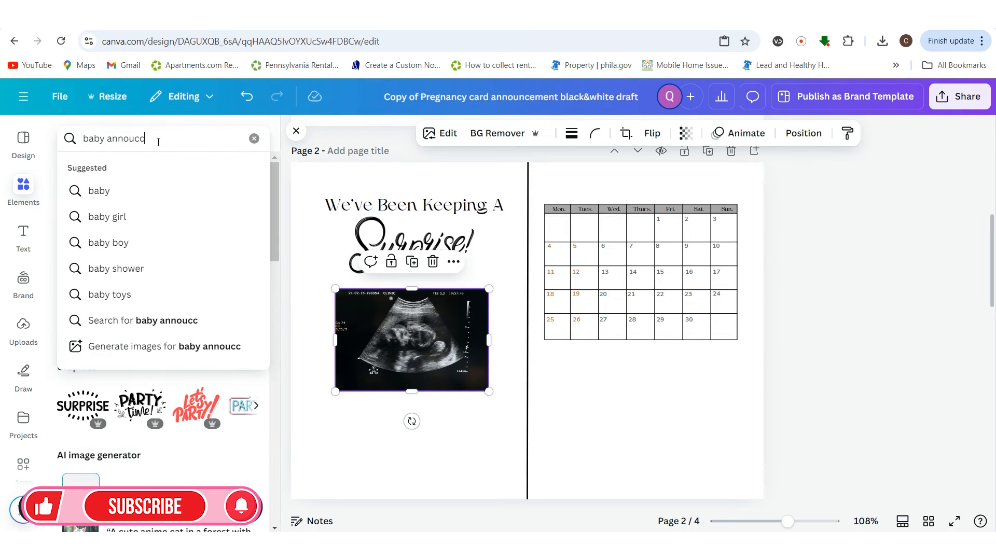
pyautogui.press('BackSpace')
pyautogui.write('emen')
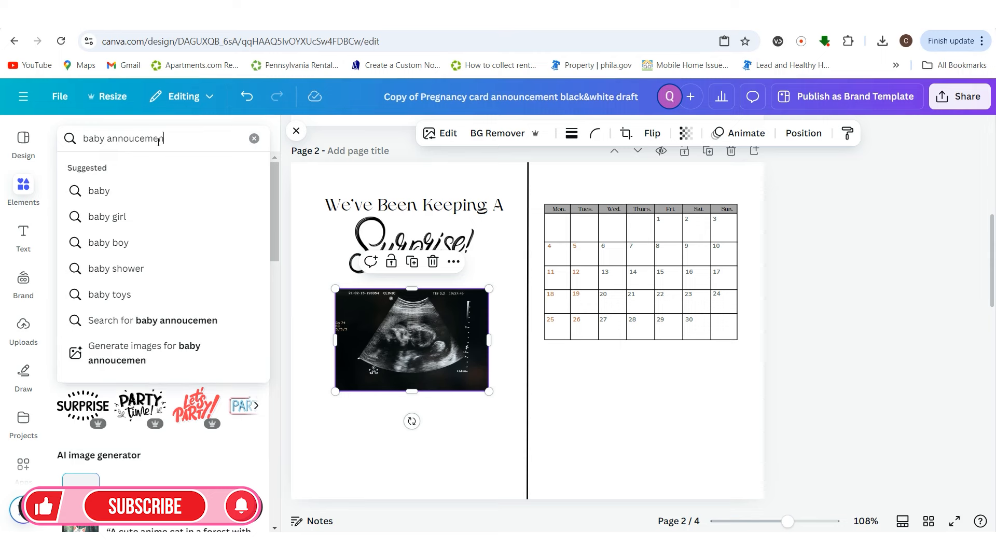
pyautogui.write('t')
pyautogui.press('Return')
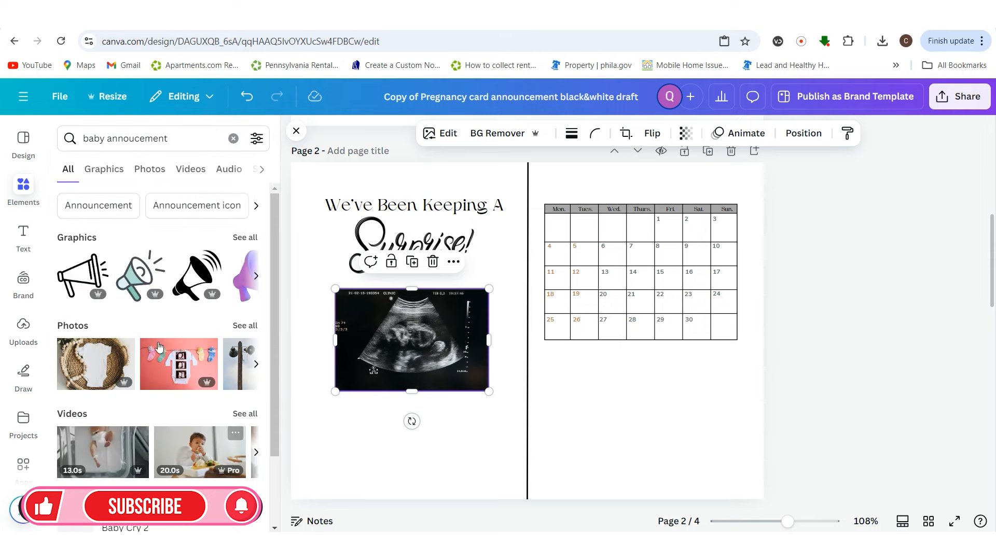
pyautogui.click(244, 237)
# Add the pastel "BABY" letter blocks graphic to page 2 and place it beneath the calendar, as on page 1
pyautogui.scroll(-3, 167, 378)
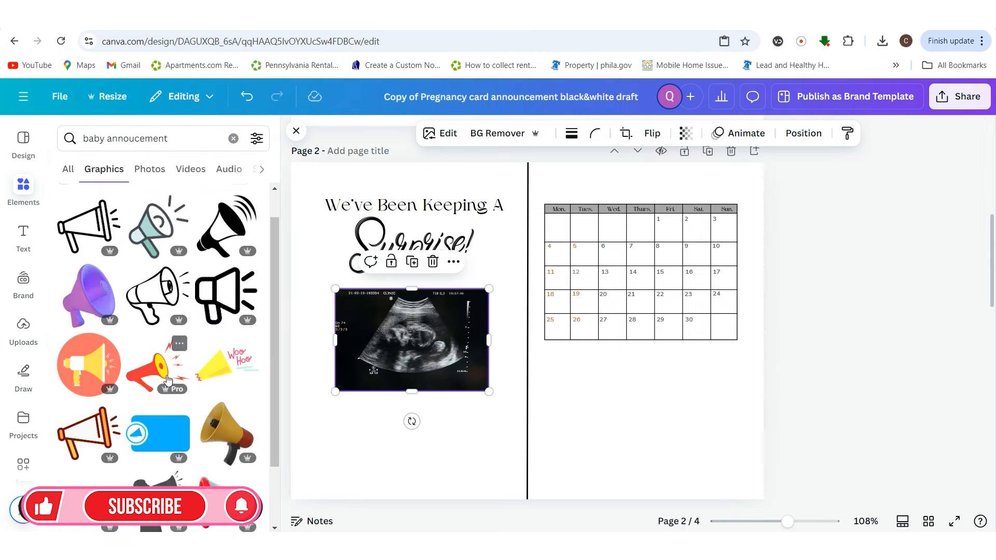
pyautogui.scroll(-10, 167, 378)
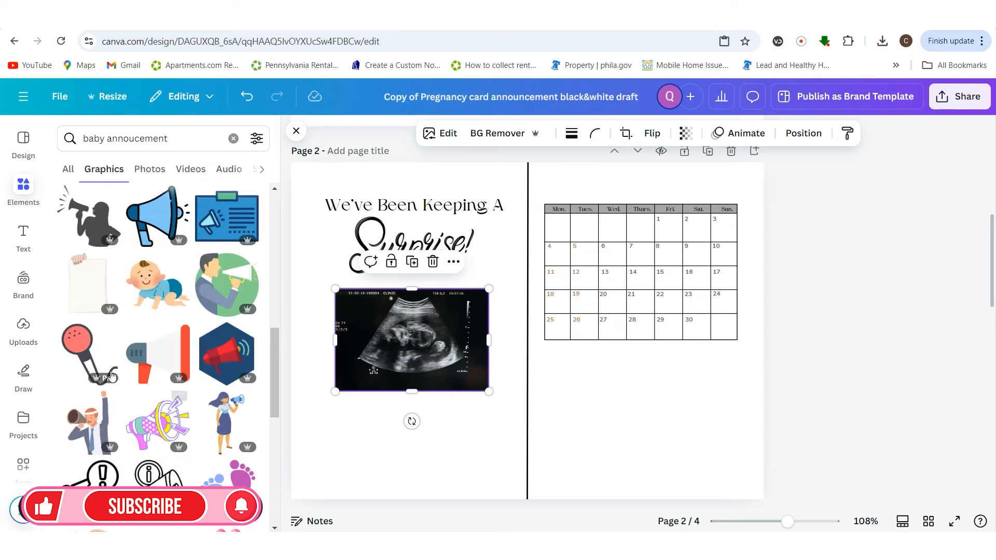
pyautogui.scroll(-4, 117, 381)
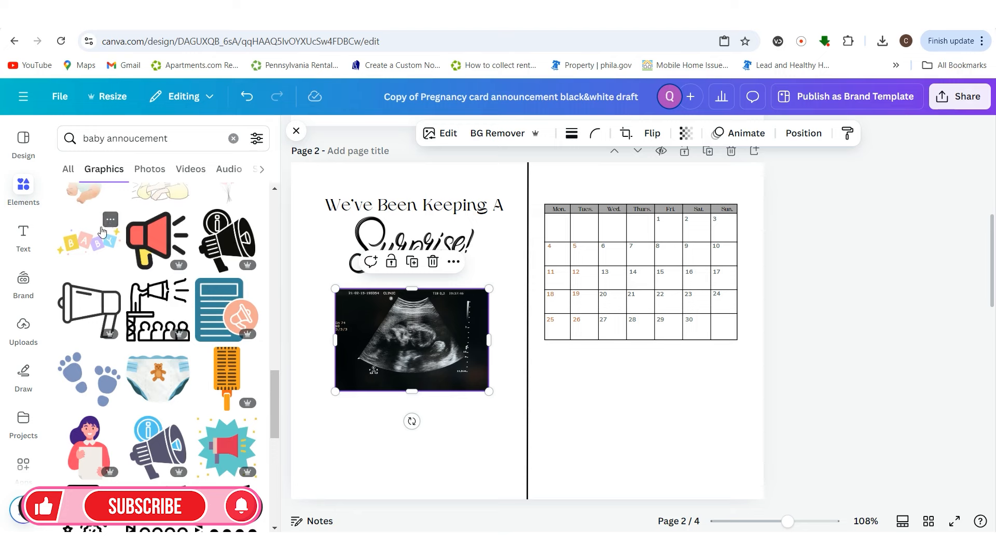
pyautogui.click(97, 242)
pyautogui.moveTo(571, 342); pyautogui.dragTo(683, 432)
pyautogui.scroll(4, 638, 311)
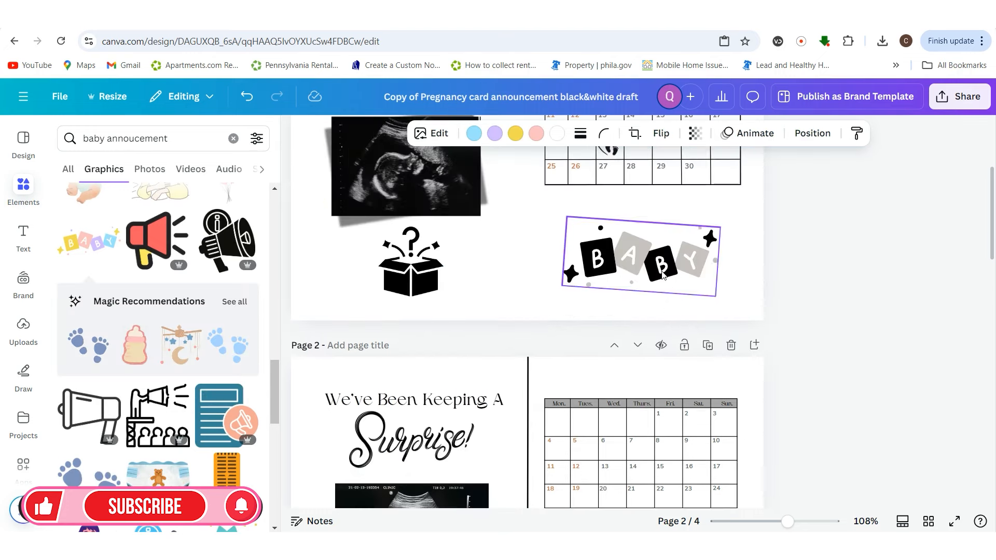
pyautogui.scroll(-5, 788, 435)
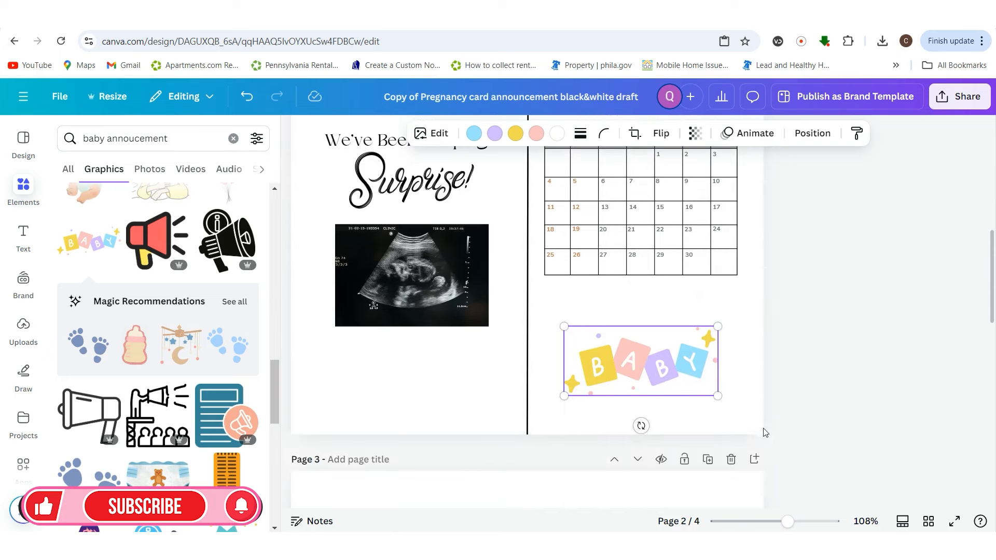
# Add the blue baby footprints graphic at a small size beneath the sonogram photo on page 2 and recolor it black
pyautogui.click(97, 351)
pyautogui.moveTo(542, 301); pyautogui.dragTo(427, 414)
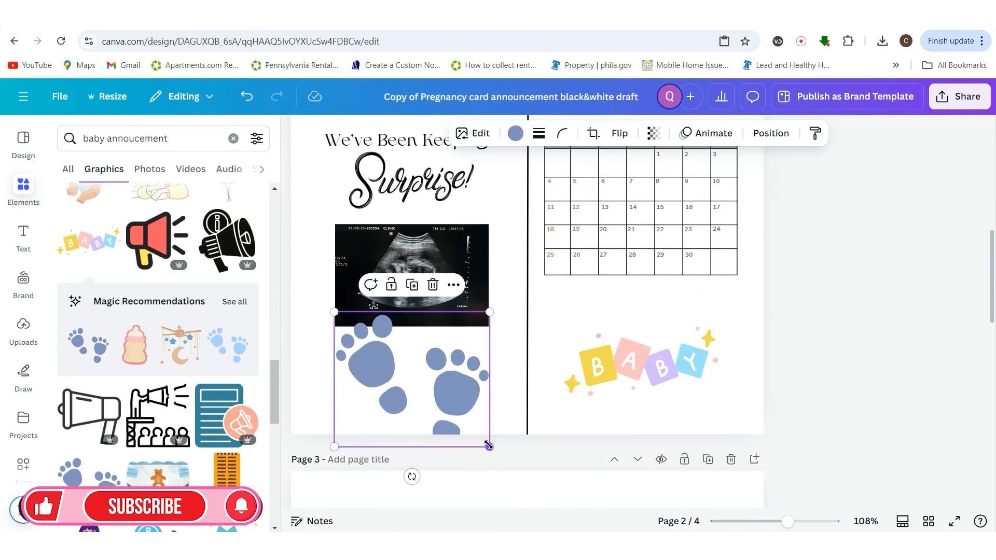
pyautogui.moveTo(488, 445); pyautogui.dragTo(418, 396)
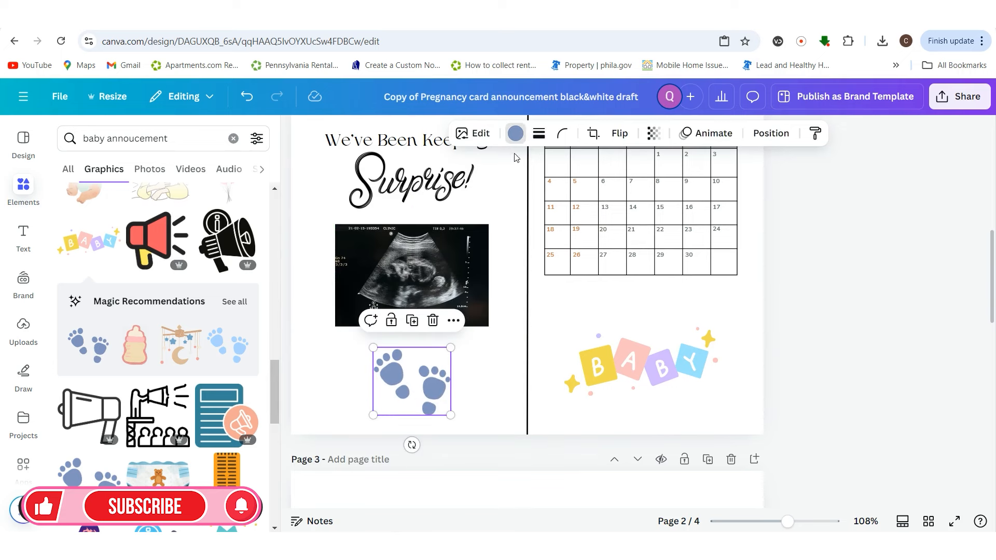
pyautogui.click(515, 133)
pyautogui.click(106, 236)
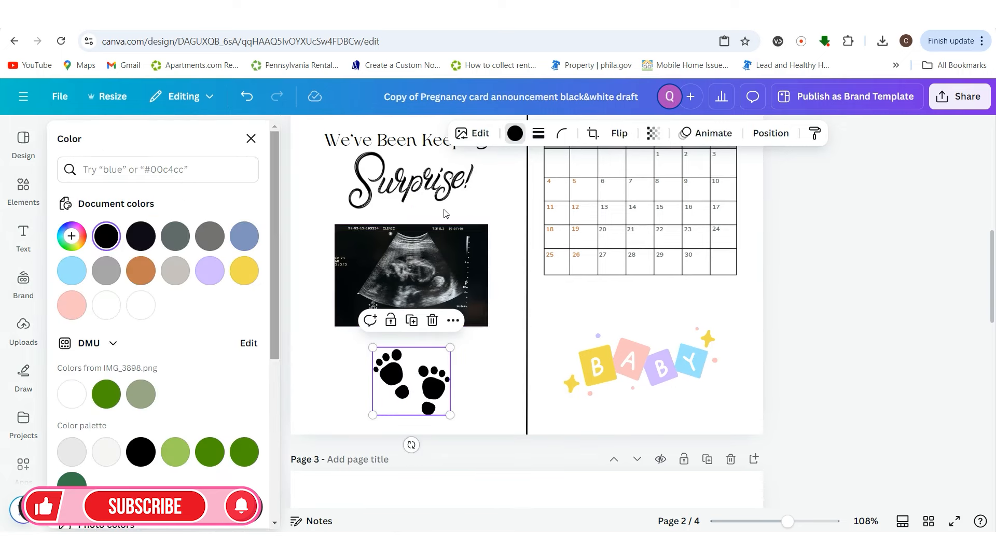
# Recolor the BABY blocks graphic on page 2, turning its blue and yellow parts black and its lavender and pink parts light gray
pyautogui.click(638, 363)
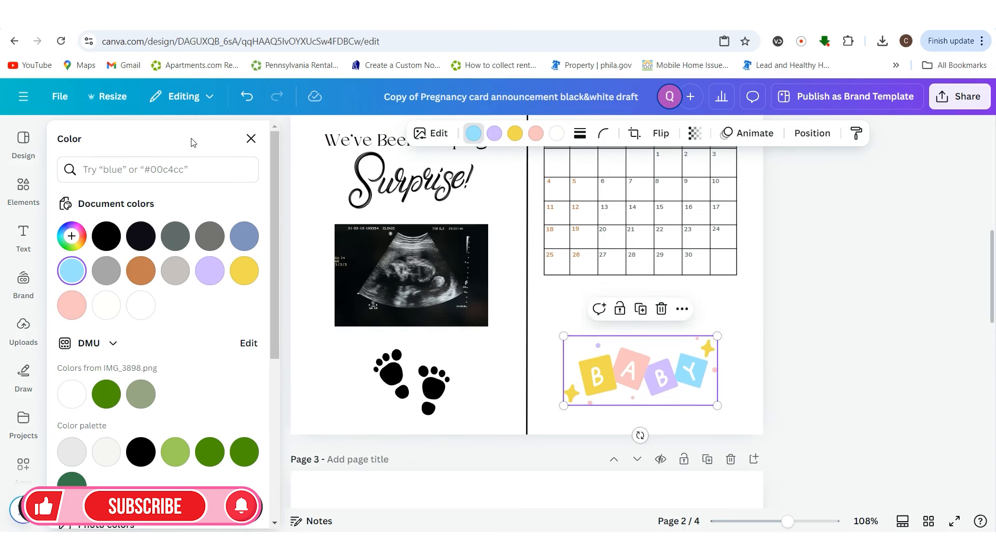
pyautogui.click(251, 139)
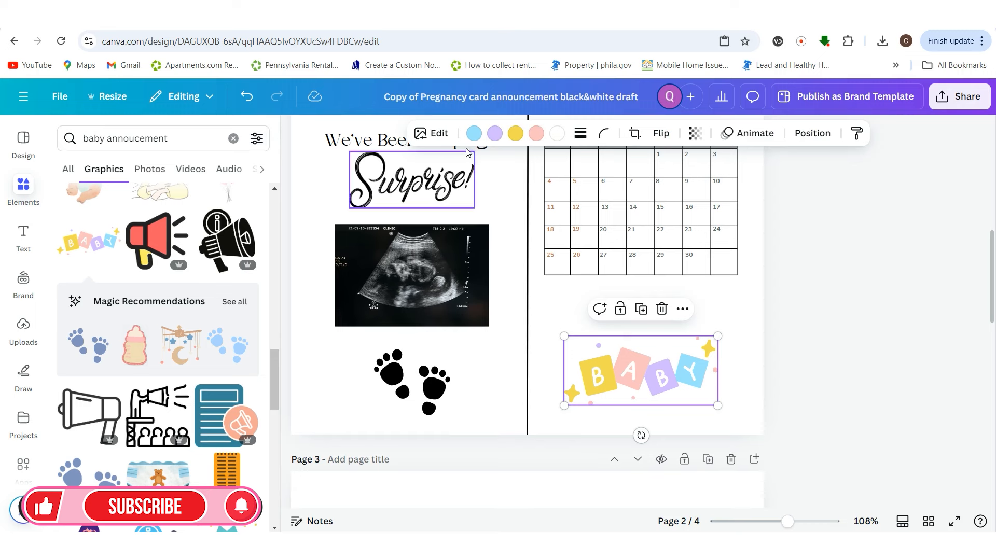
pyautogui.click(473, 135)
pyautogui.click(106, 236)
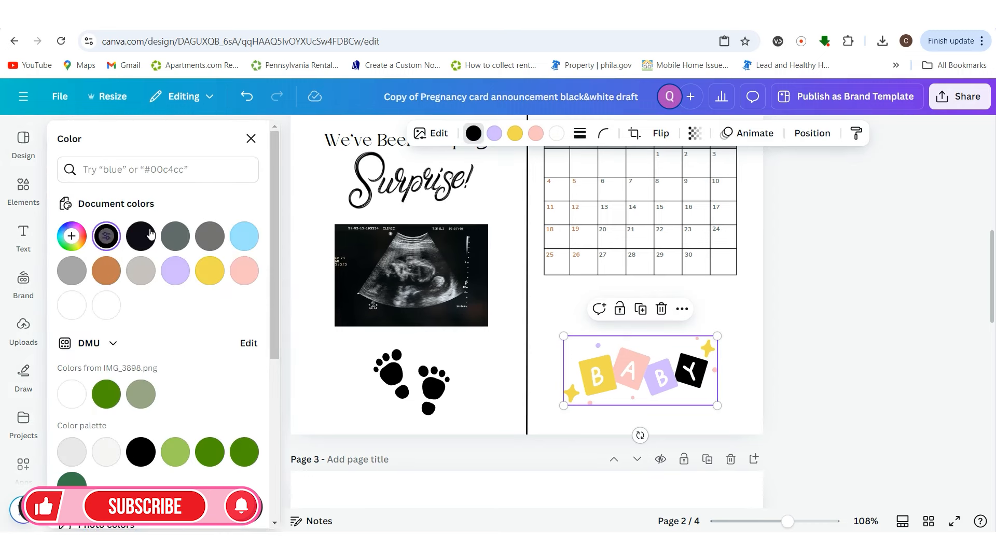
pyautogui.click(494, 134)
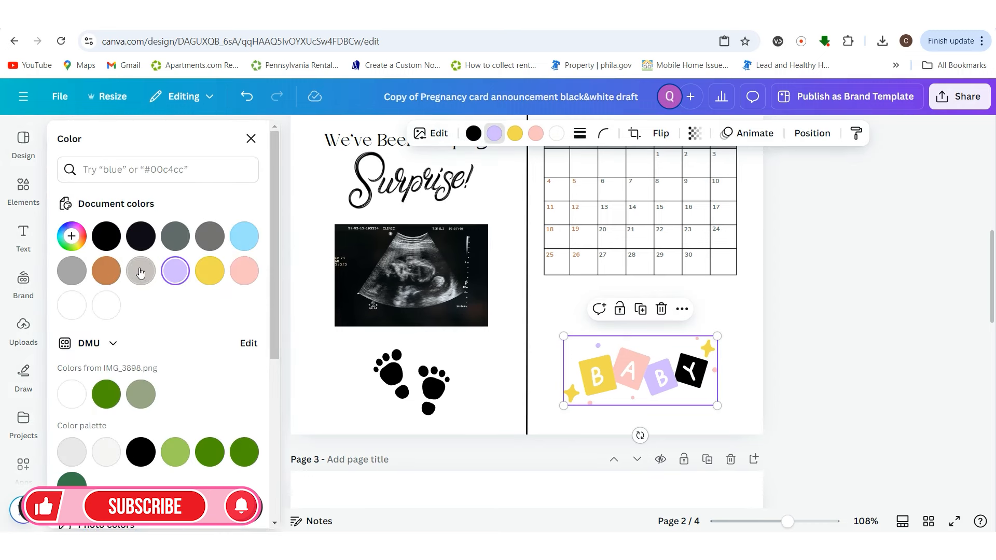
pyautogui.click(148, 272)
pyautogui.click(515, 134)
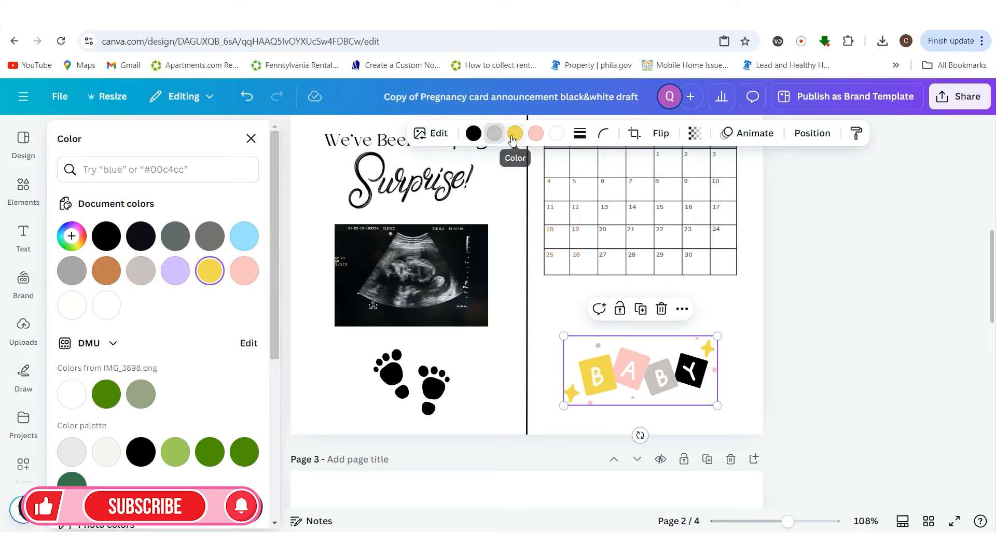
pyautogui.click(105, 236)
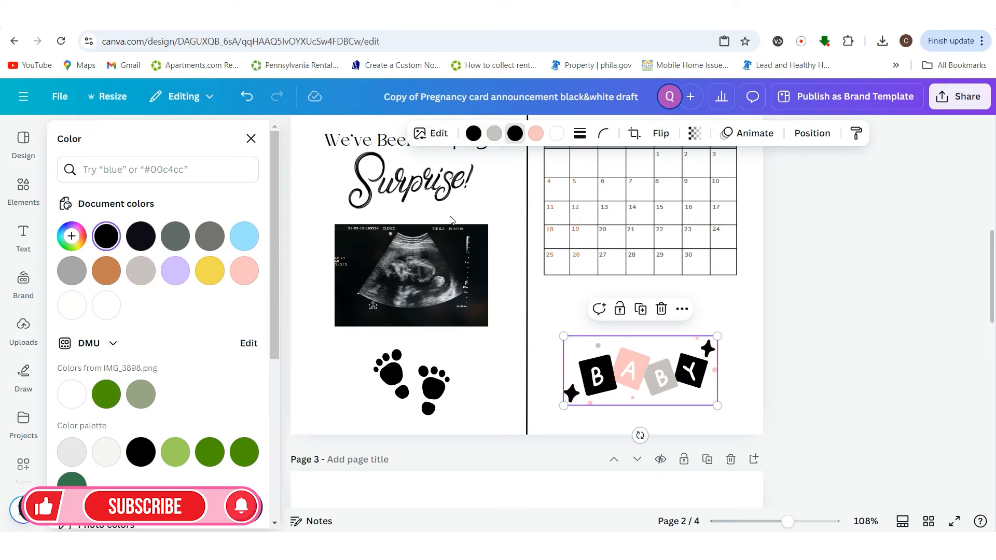
pyautogui.click(535, 133)
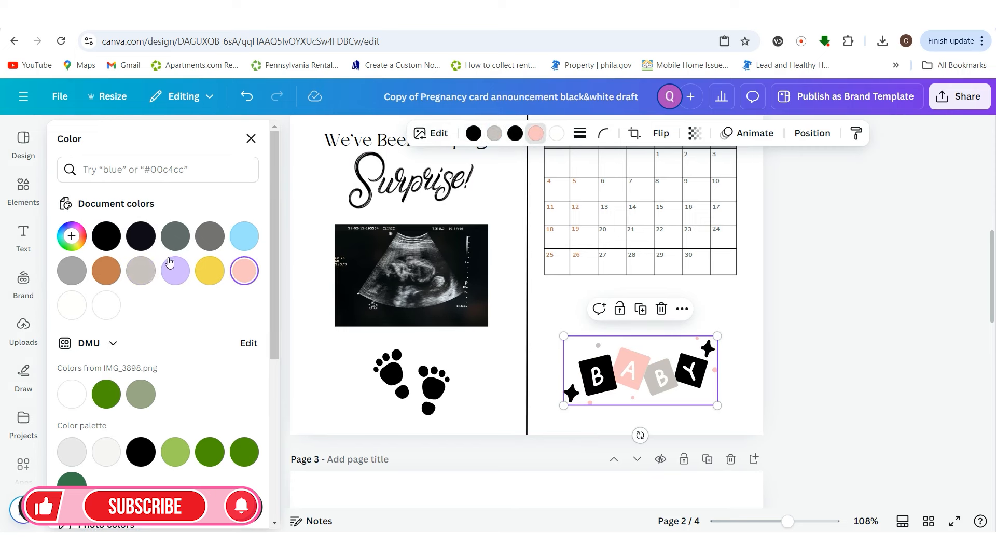
pyautogui.click(140, 271)
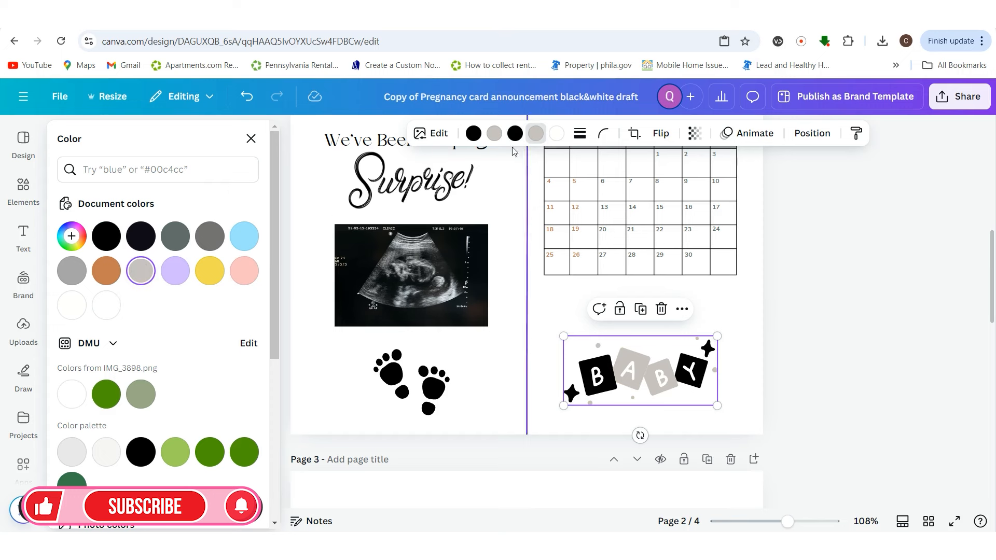
# Change the second "B" block of the BABY graphic to black and the "Y" block to light gray #c8c3bf
pyautogui.click(106, 237)
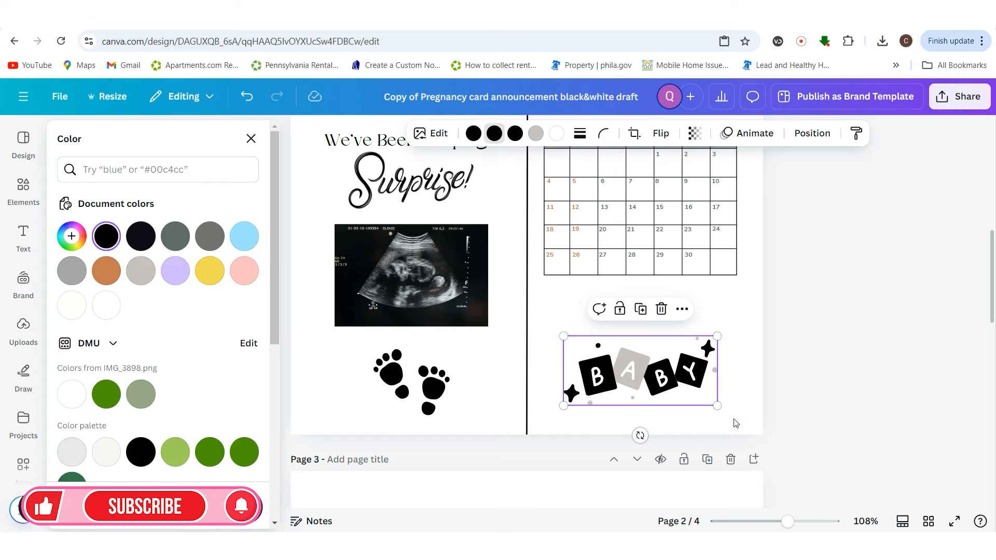
pyautogui.click(694, 405)
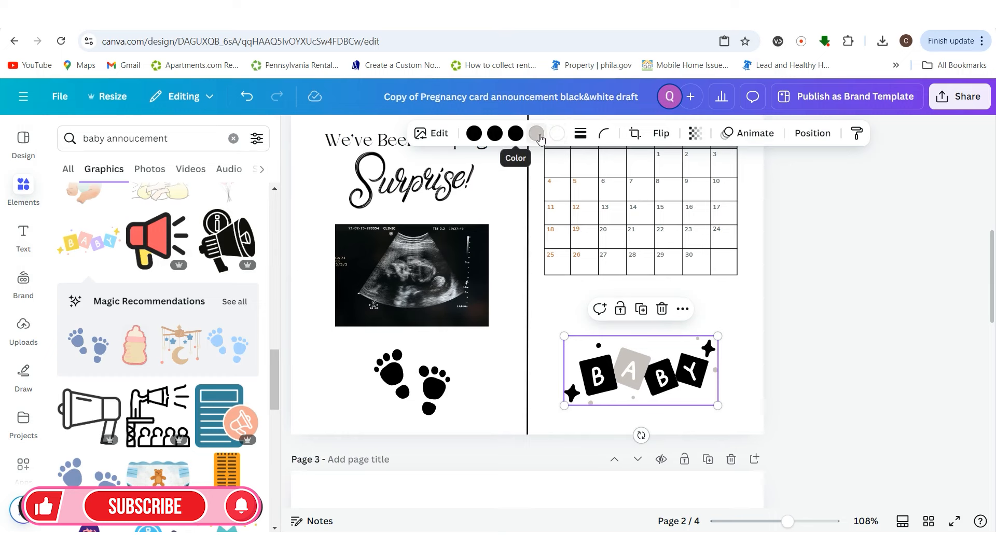
pyautogui.click(478, 138)
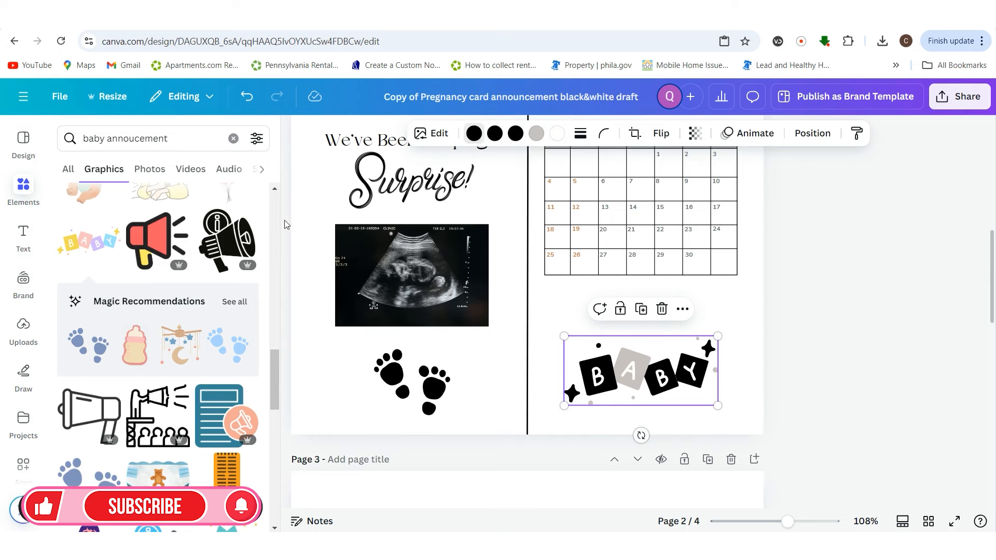
pyautogui.click(106, 269)
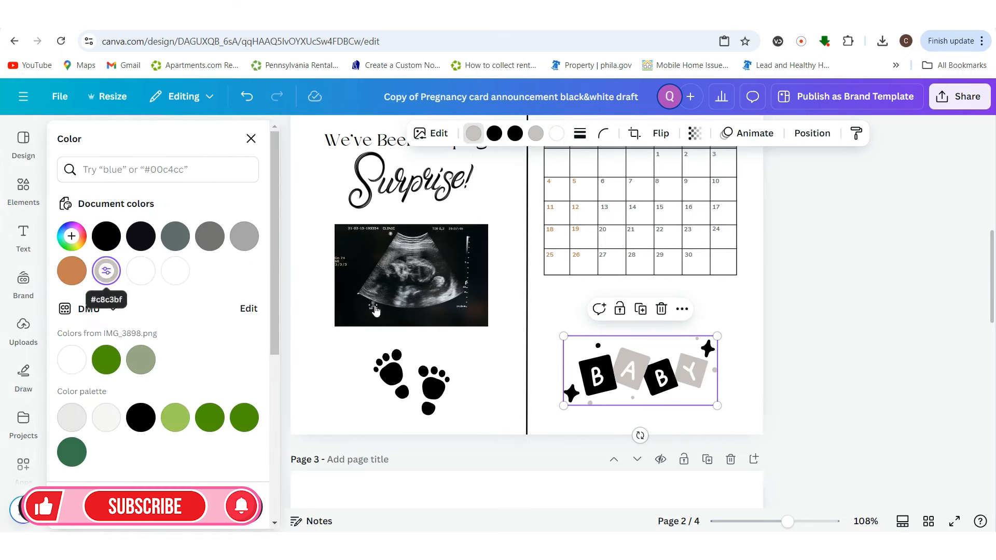
pyautogui.click(869, 419)
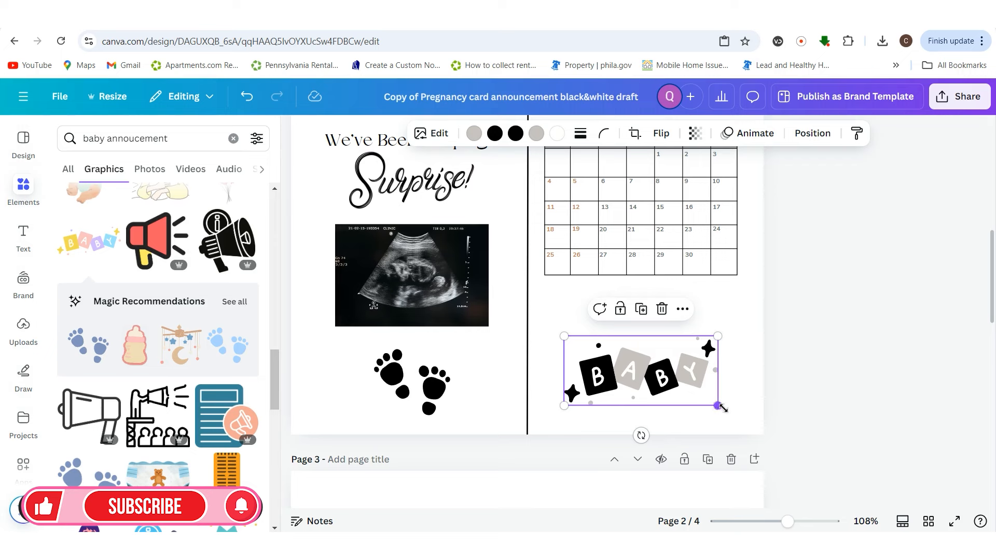
# Enlarge the BABY blocks graphic slightly beneath the calendar on page 2
pyautogui.moveTo(722, 408); pyautogui.dragTo(697, 383)
pyautogui.scroll(2, 820, 415)
pyautogui.scroll(-2, 820, 417)
# Open the Shadows effects for the sonogram photo on page 2
pyautogui.click(452, 313)
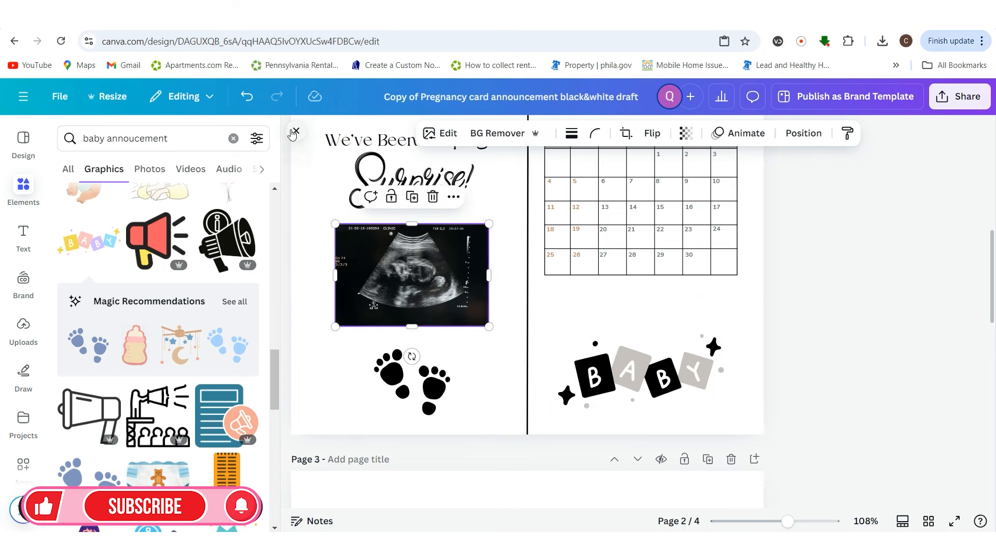
pyautogui.click(295, 131)
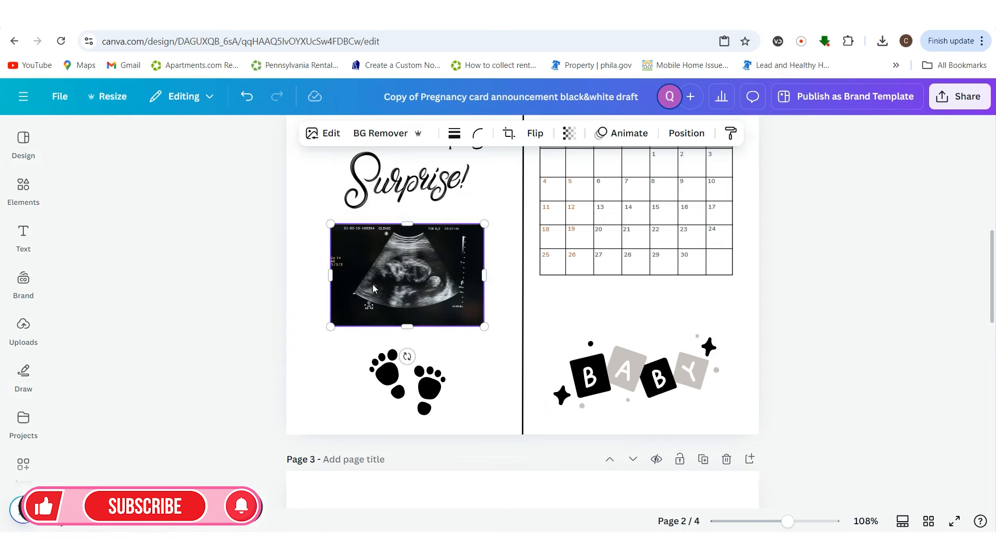
pyautogui.click(319, 138)
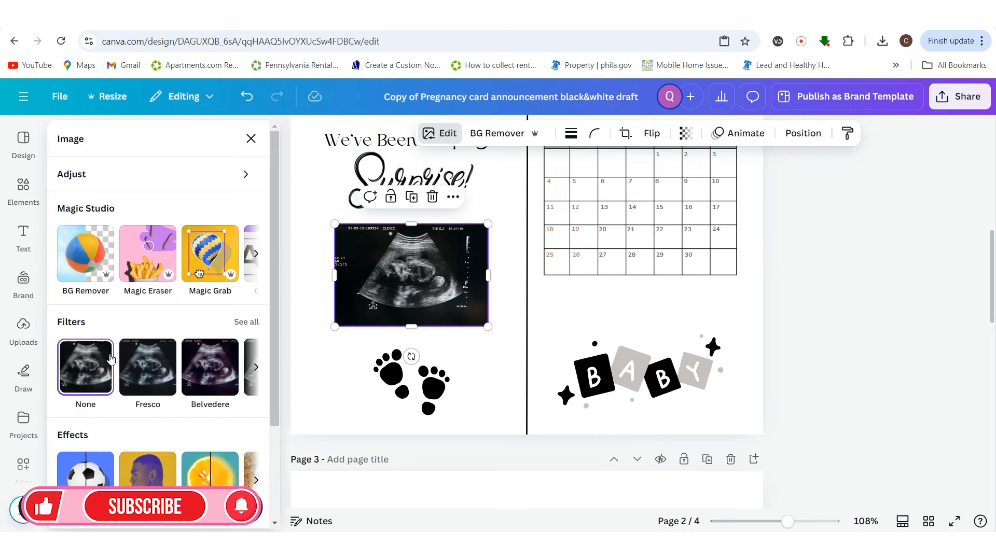
pyautogui.scroll(-3, 138, 399)
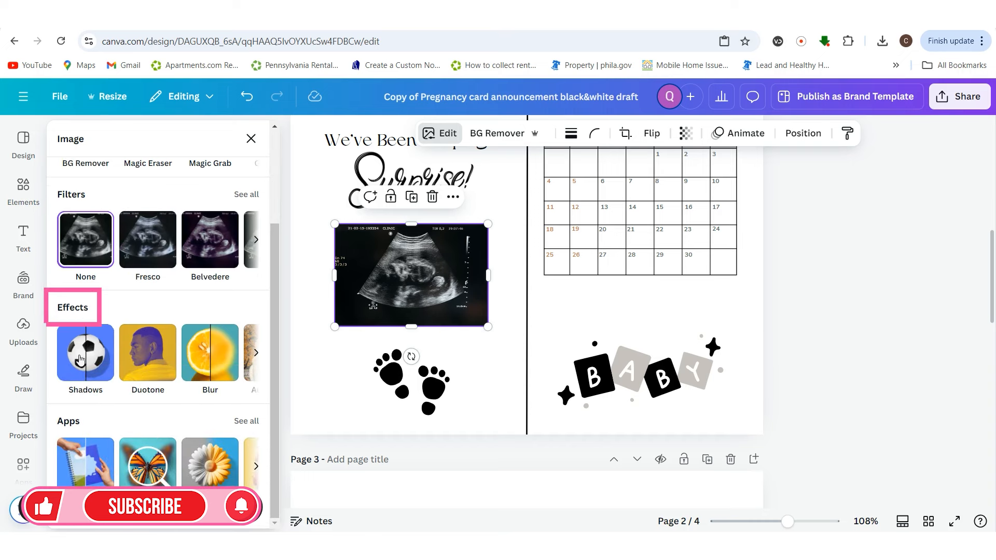
pyautogui.click(78, 359)
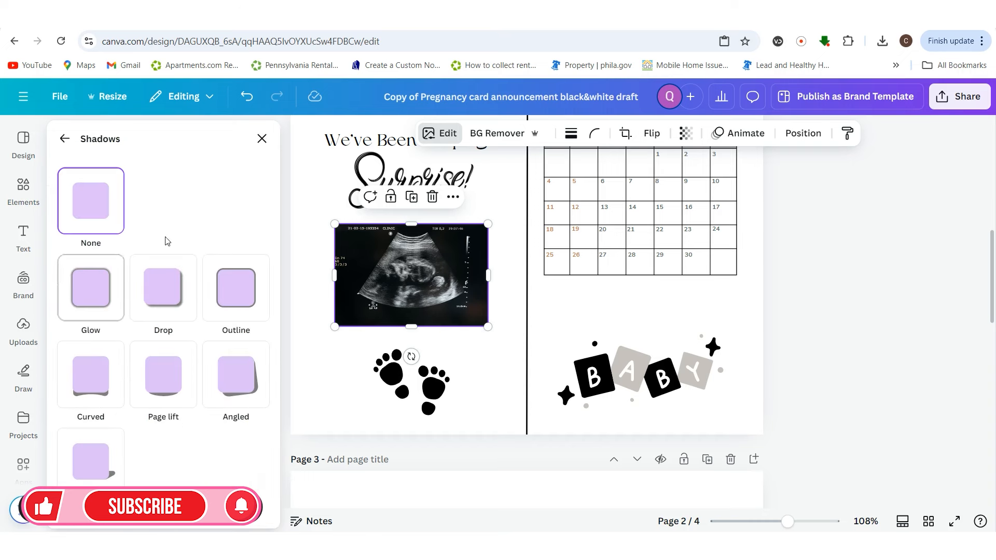
# Try the Glow, Drop, Outline, Curved and Page lift shadows on the sonogram photo
pyautogui.click(92, 305)
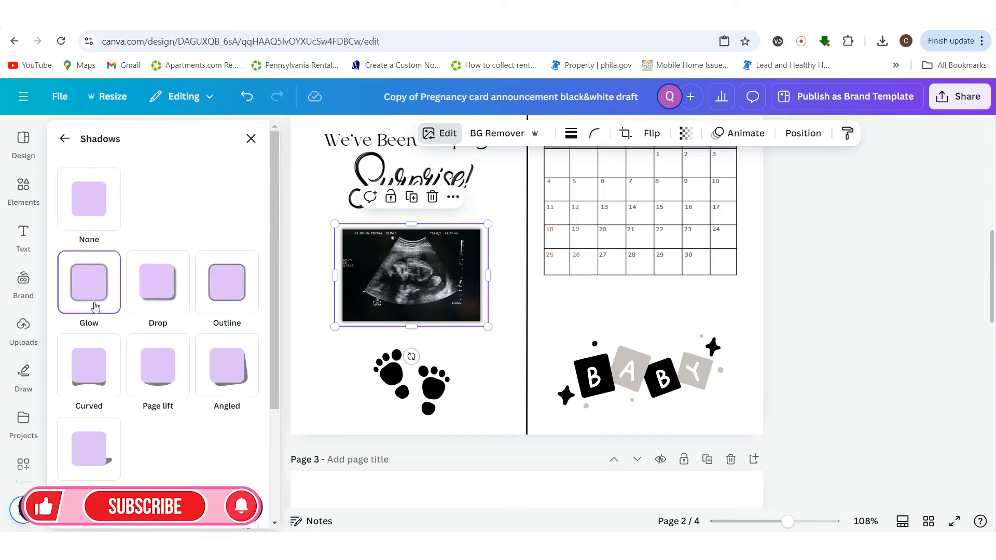
pyautogui.click(141, 306)
pyautogui.click(207, 304)
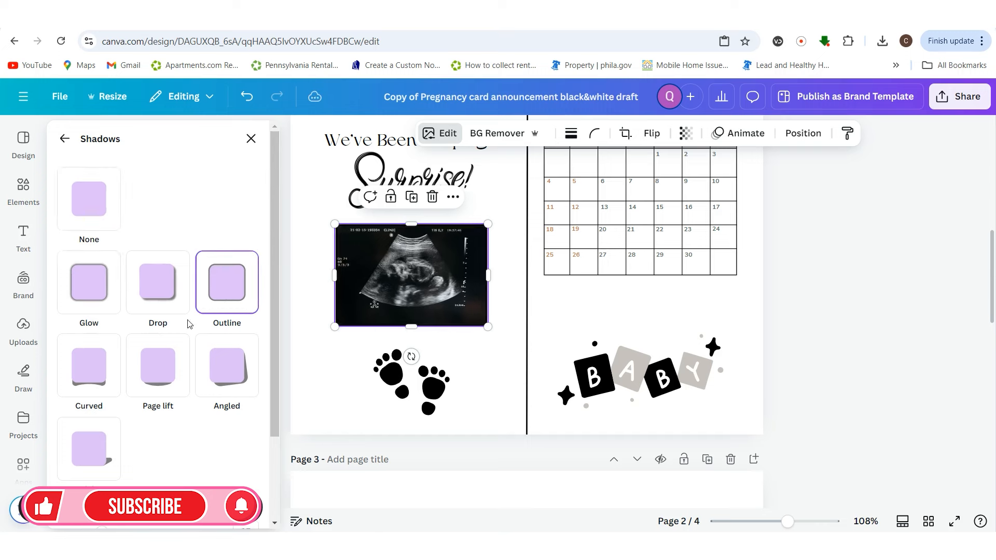
pyautogui.click(106, 368)
pyautogui.click(155, 371)
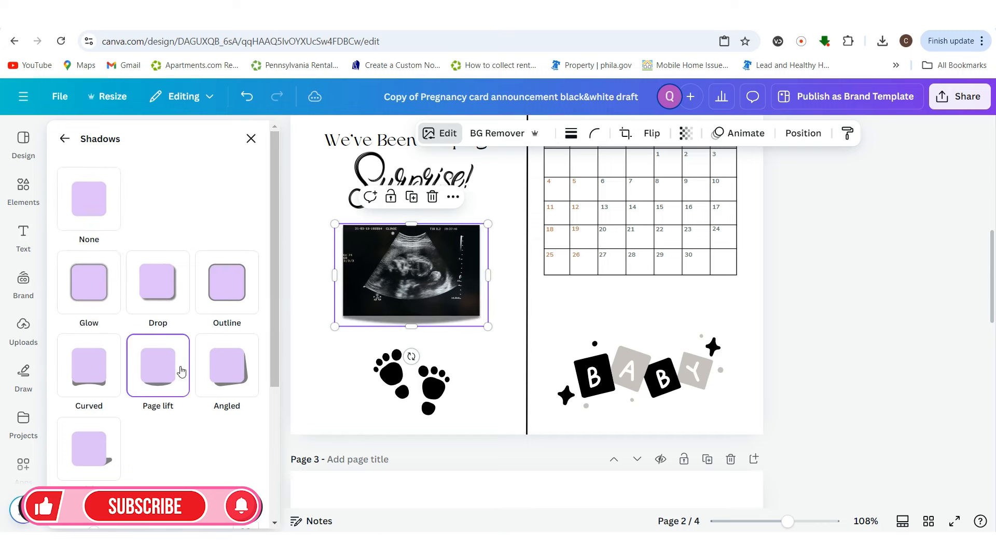
# Apply the Angled shadow to the sonogram photo
pyautogui.click(229, 378)
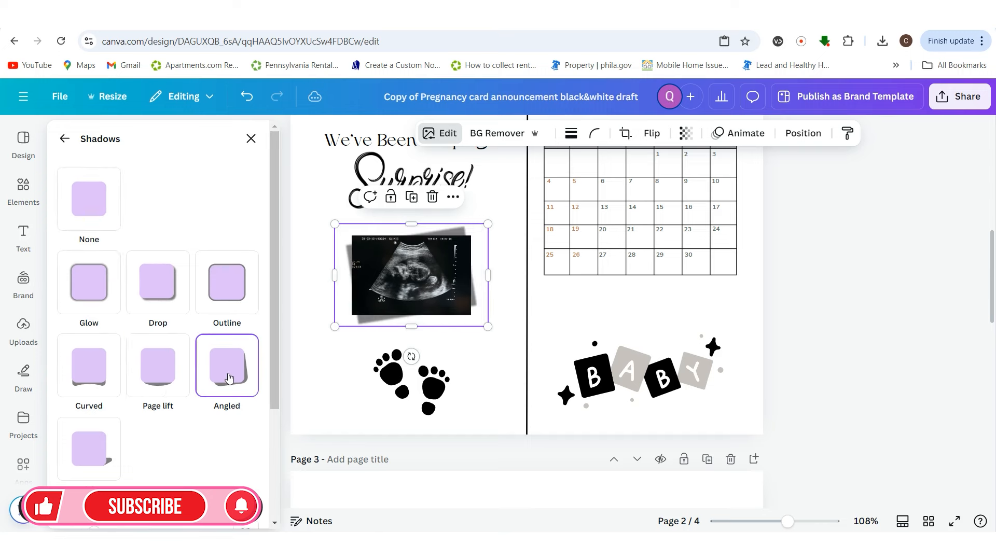
pyautogui.click(102, 451)
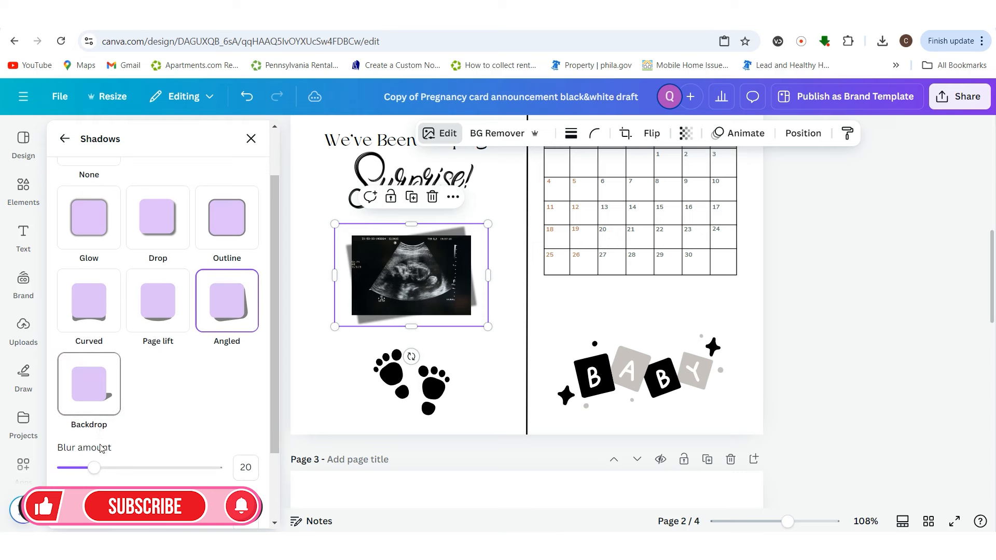
pyautogui.click(241, 327)
# Enlarge the sonogram photo slightly and reposition it between the "Surprise!" graphic and the footprints
pyautogui.moveTo(334, 328); pyautogui.dragTo(311, 342)
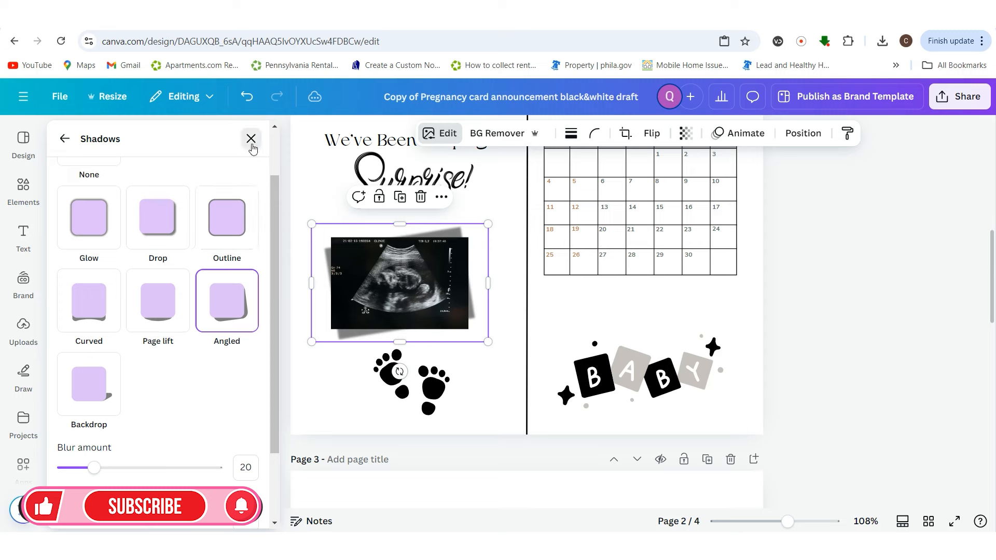
pyautogui.click(251, 139)
pyautogui.moveTo(420, 309); pyautogui.dragTo(428, 300)
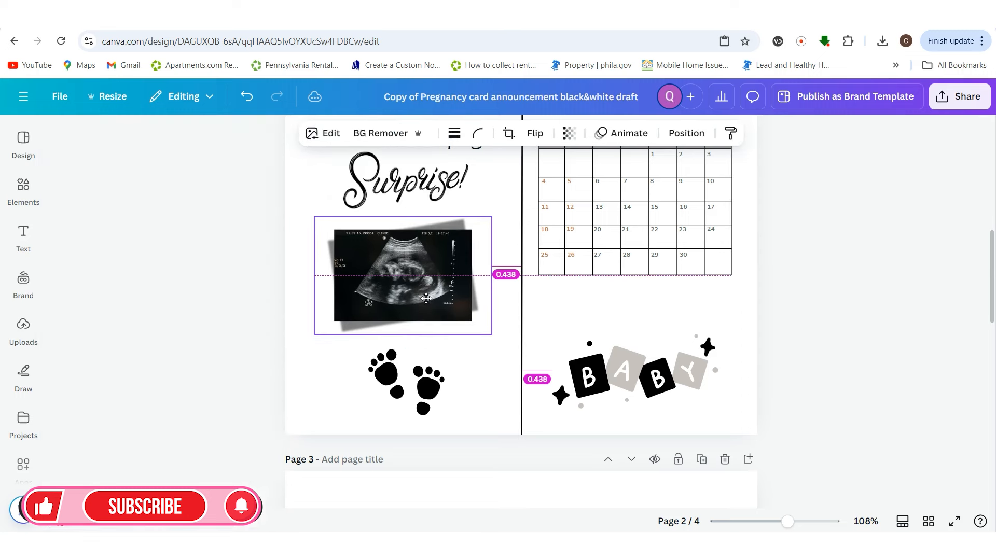
# Nudge the footprints slightly up beneath the photo and move the calendar down a little to make room above it
pyautogui.click(418, 372)
pyautogui.moveTo(417, 372); pyautogui.dragTo(417, 365)
pyautogui.scroll(1, 405, 467)
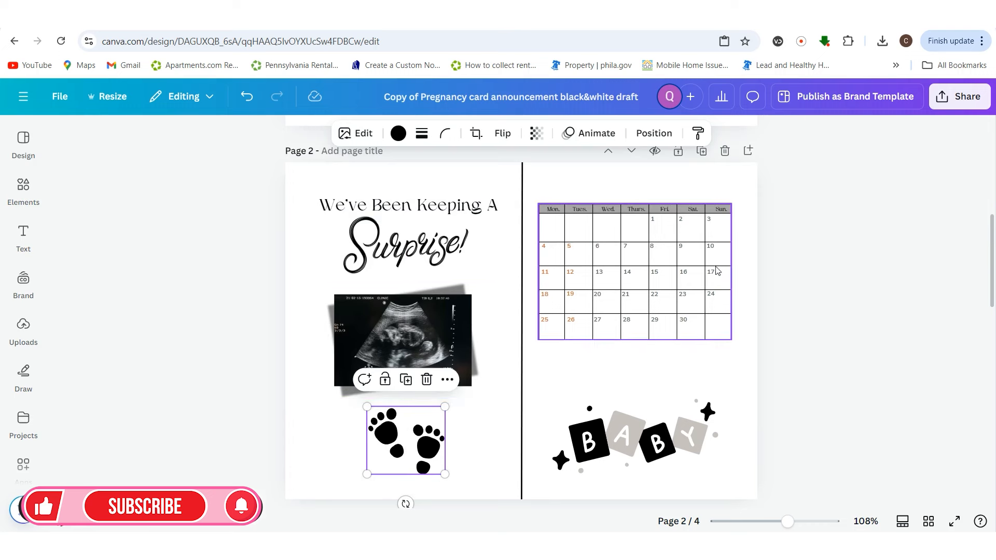
pyautogui.moveTo(693, 268); pyautogui.dragTo(695, 278)
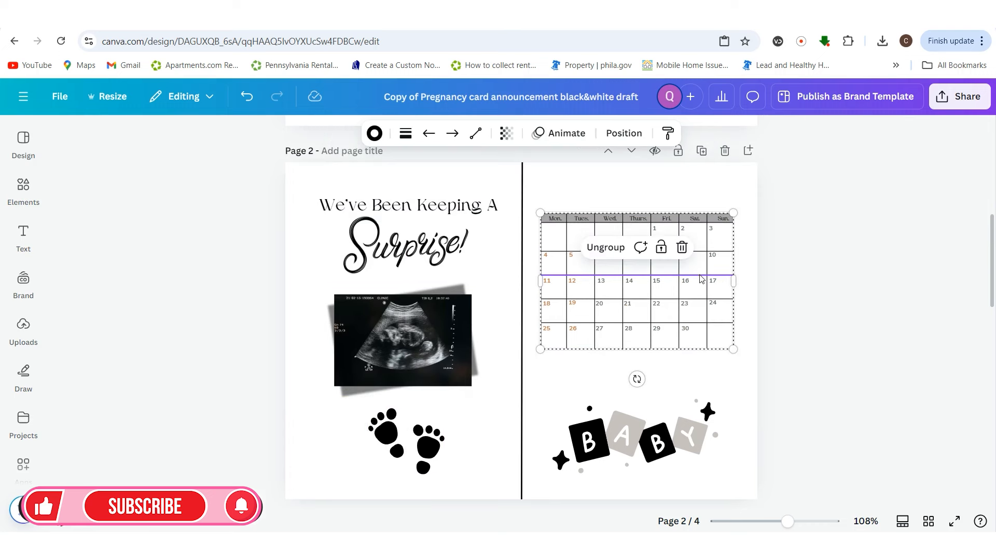
# Duplicate the "We've Been Keeping A" heading and place the copy above the calendar
pyautogui.click(488, 208)
pyautogui.click(421, 170)
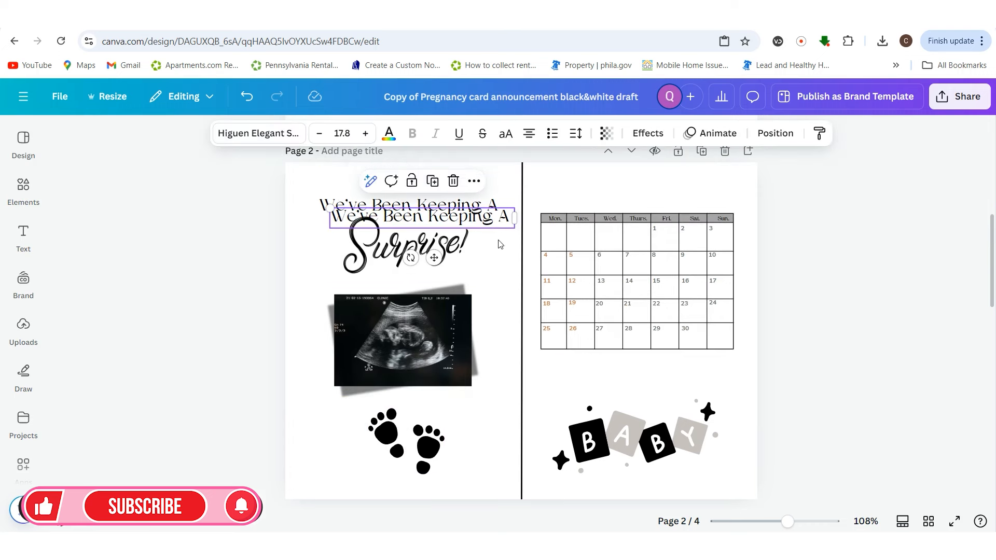
pyautogui.moveTo(446, 220); pyautogui.dragTo(660, 193)
# Replace the copied heading's text with "November 2024", and lower the calendar and this title until the title is level with the original heading
pyautogui.click(721, 200)
pyautogui.click(725, 192)
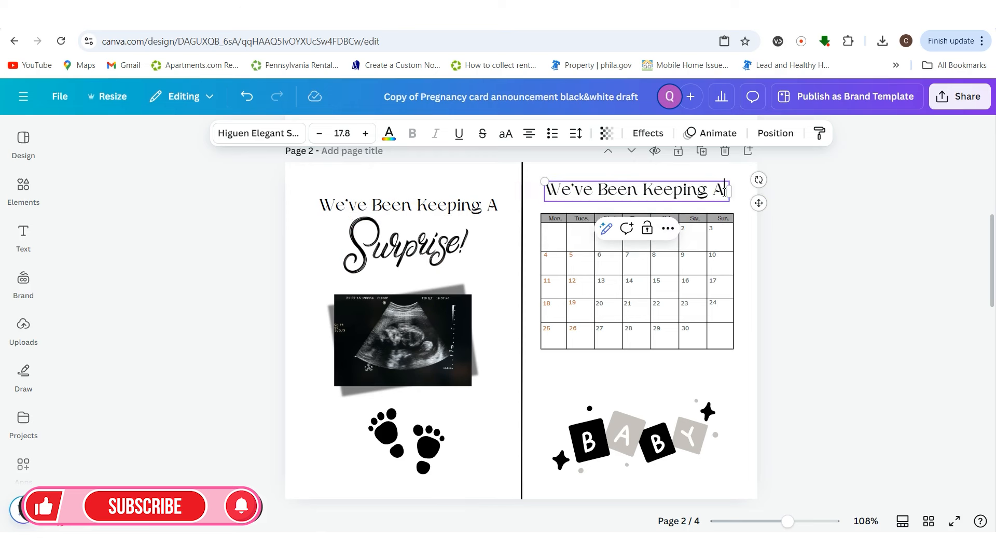
pyautogui.moveTo(719, 190); pyautogui.dragTo(534, 193)
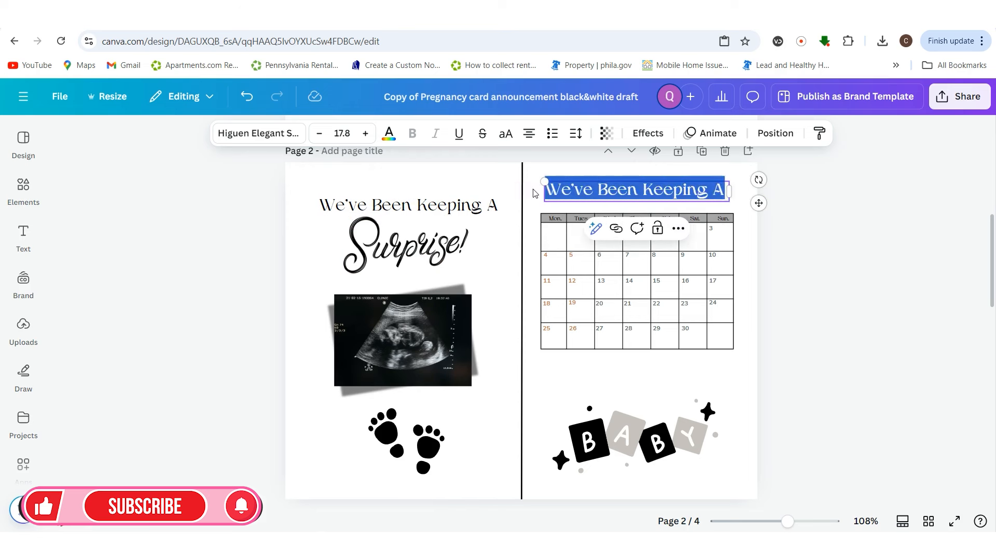
pyautogui.write('Nov')
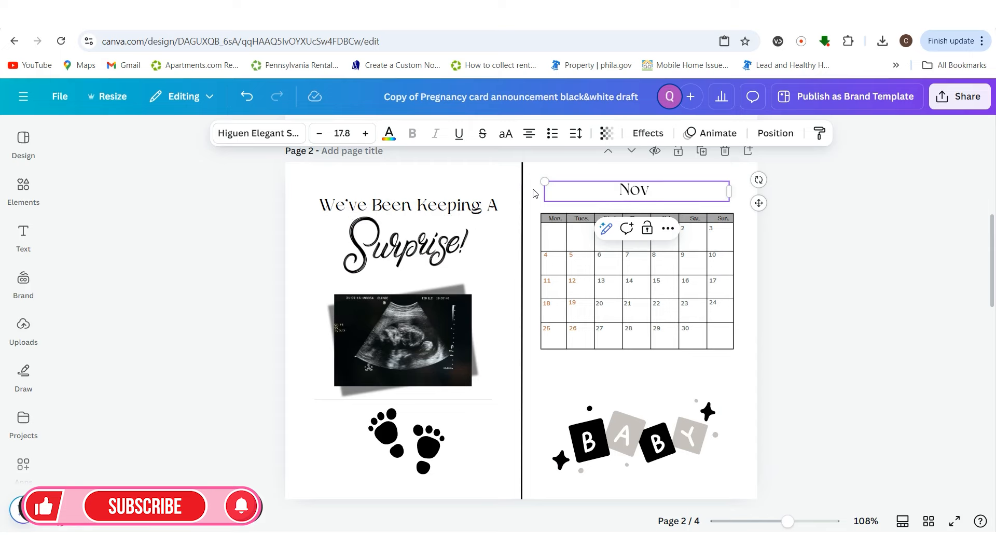
pyautogui.write('ember 292')
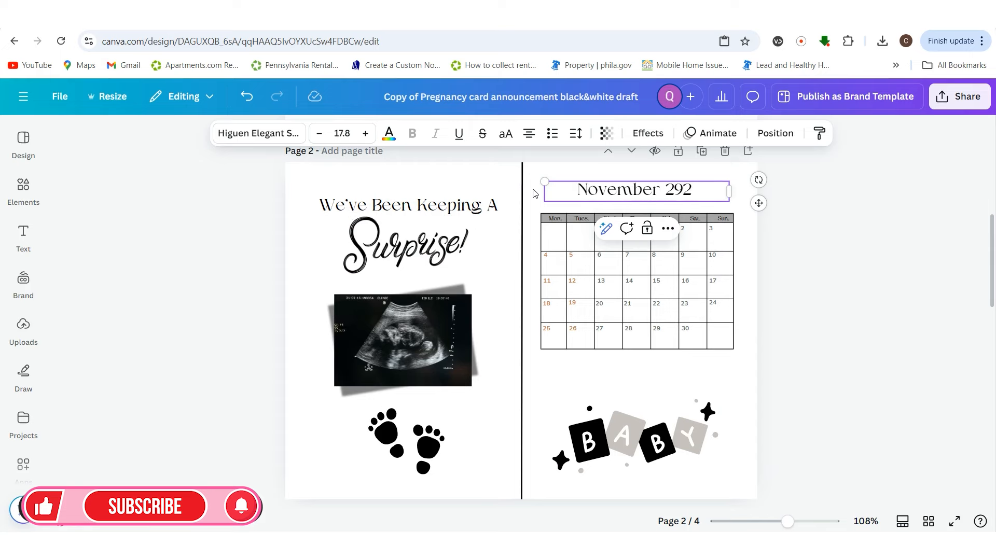
pyautogui.write('024')
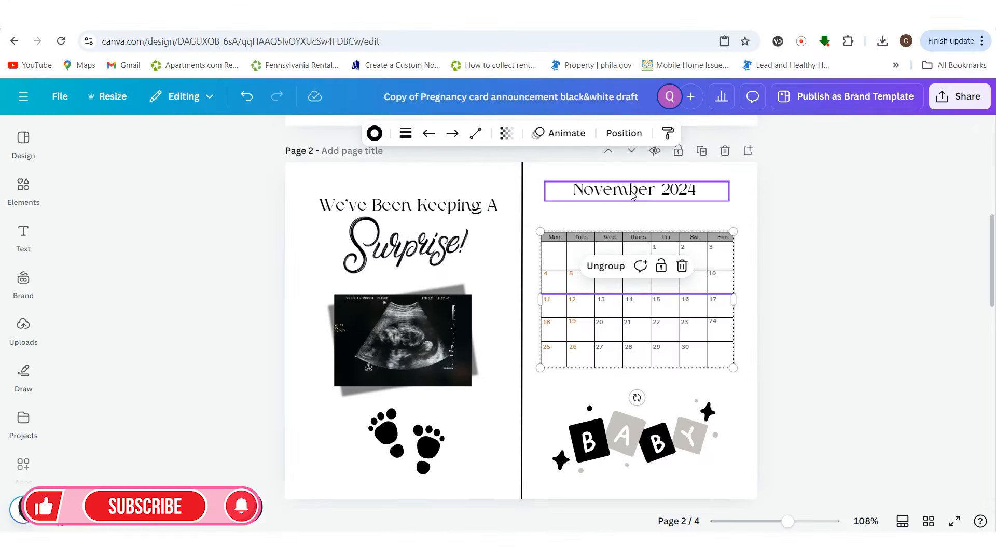
pyautogui.click(629, 203)
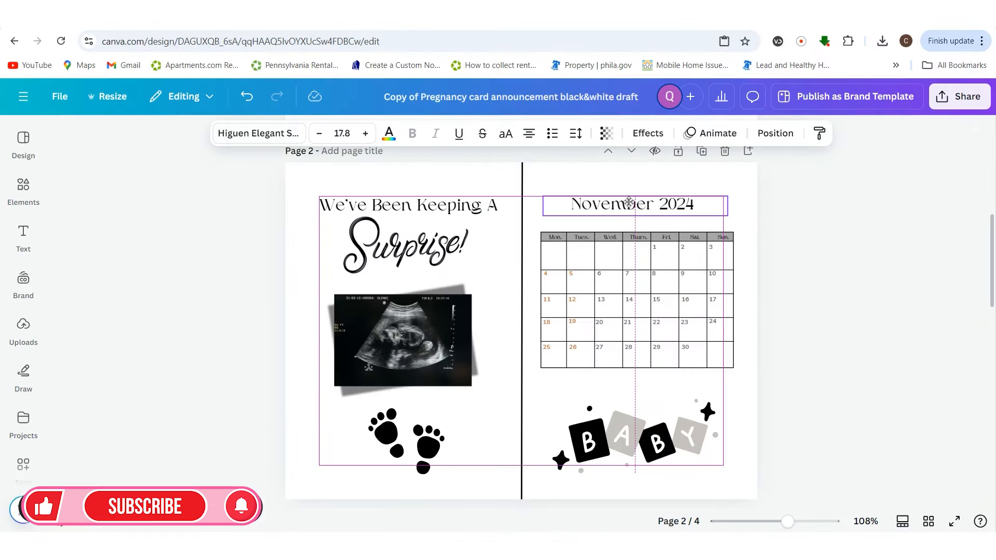
pyautogui.click(488, 207)
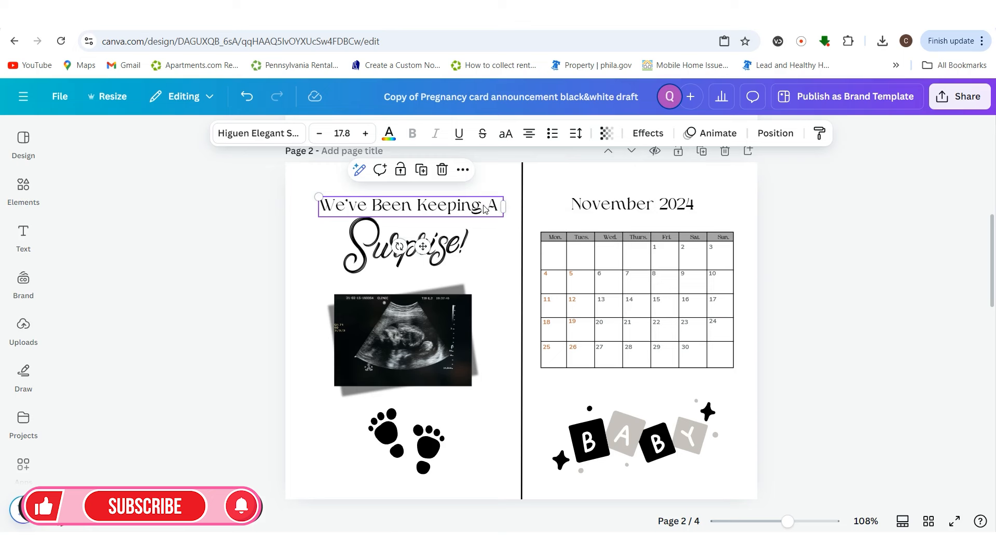
pyautogui.click(606, 213)
pyautogui.moveTo(606, 212); pyautogui.dragTo(608, 215)
pyautogui.click(807, 343)
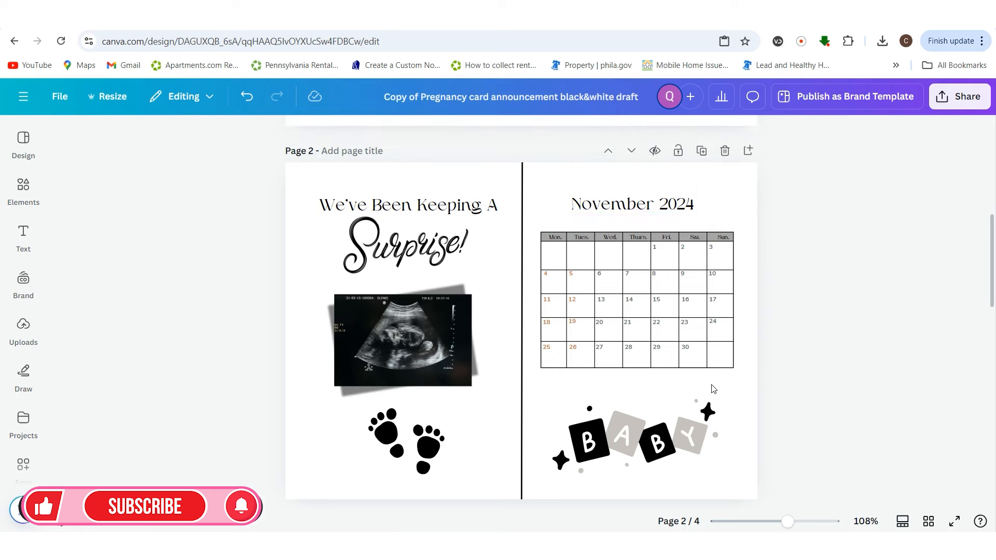
# Examine the reference card on page 1 for the footprint marker on the 20th of its calendar, comparing it with page 2
pyautogui.scroll(-2, 745, 447)
pyautogui.scroll(-2, 745, 447)
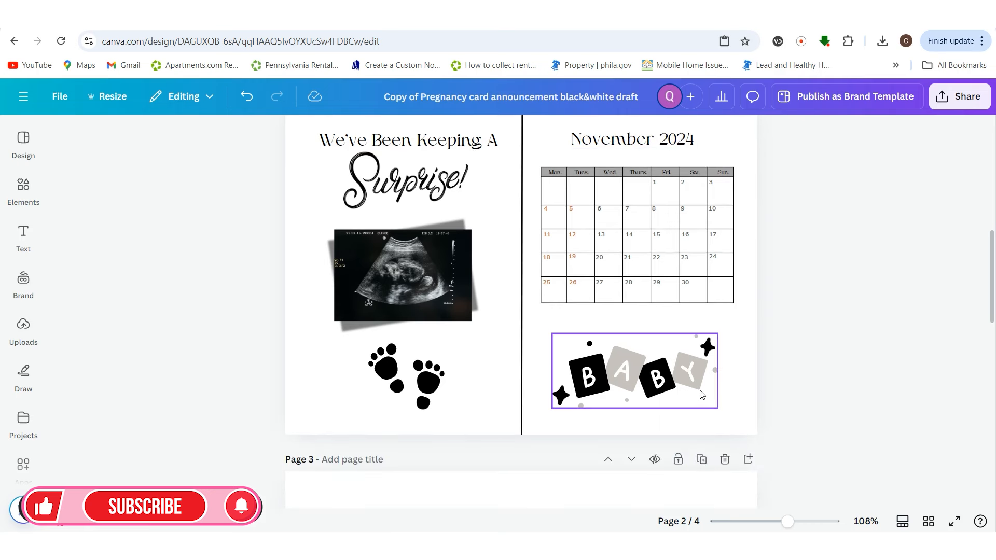
pyautogui.moveTo(700, 394)
pyautogui.mouseDown()
pyautogui.moveTo(700, 384)
pyautogui.moveTo(701, 393)
pyautogui.mouseUp()
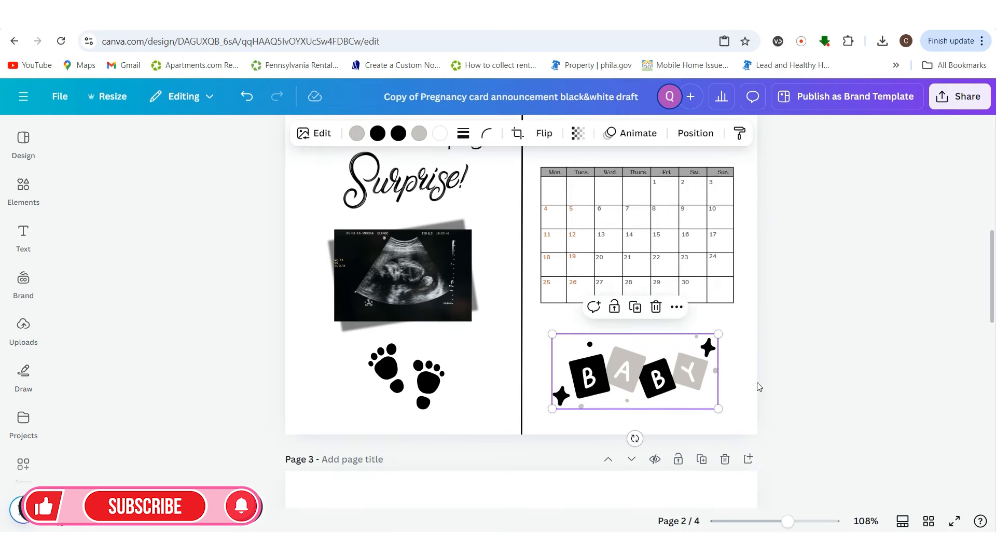
pyautogui.scroll(2, 789, 391)
pyautogui.moveTo(796, 520); pyautogui.dragTo(799, 520)
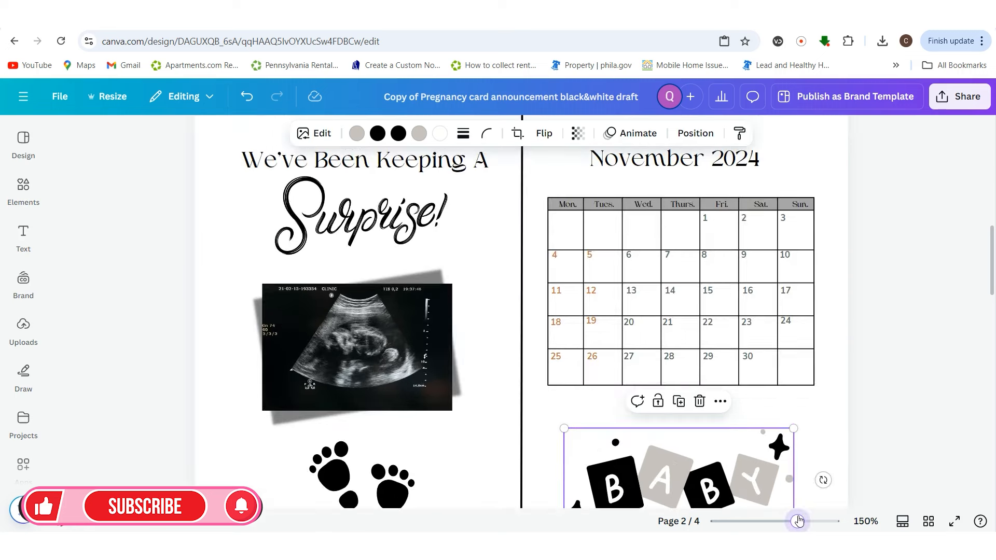
pyautogui.scroll(10, 860, 430)
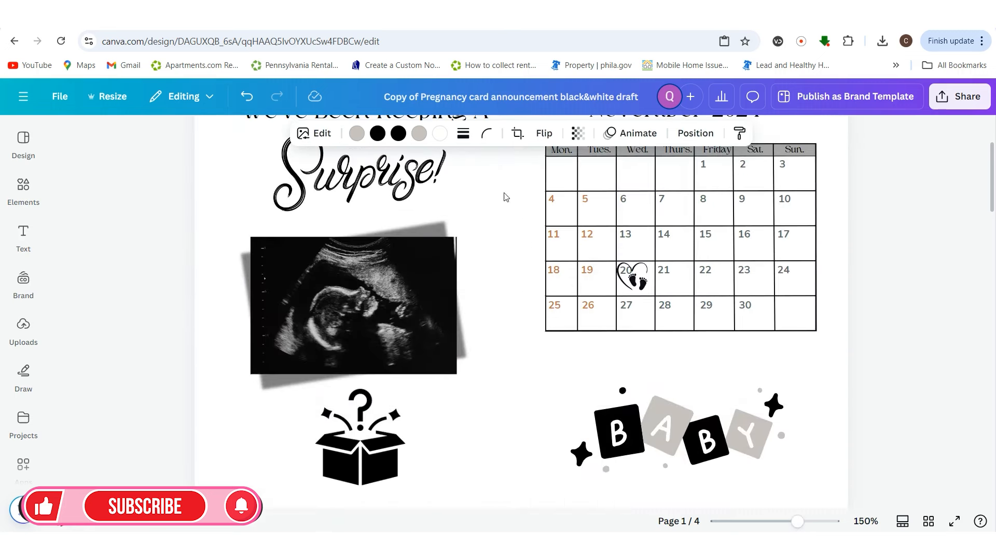
pyautogui.click(637, 283)
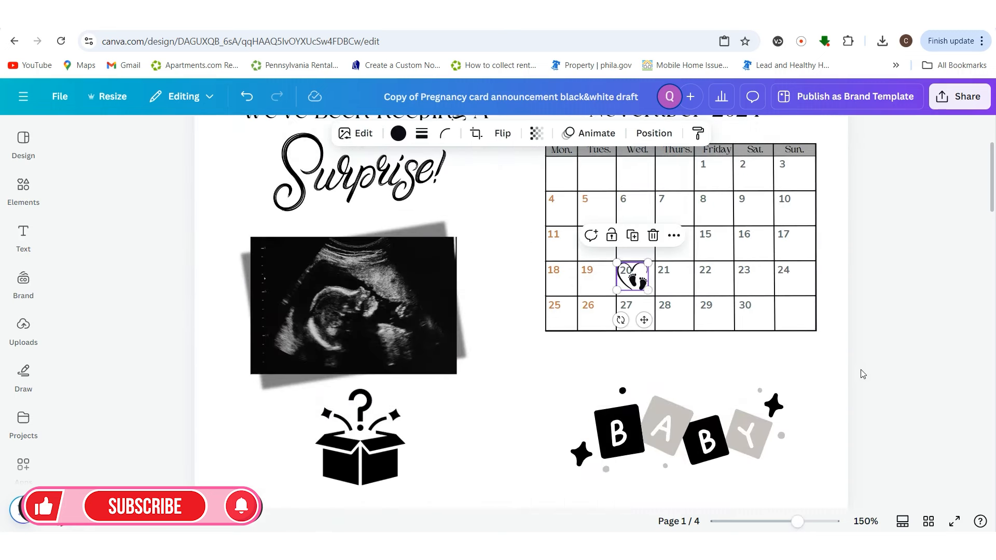
pyautogui.scroll(-10, 862, 373)
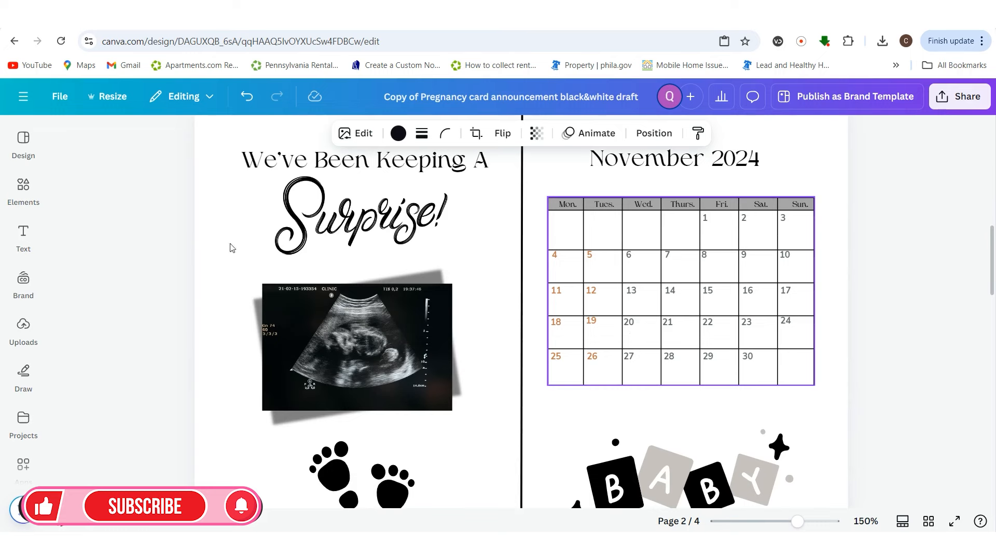
# Search the design elements for "footprints" and show all graphic results
pyautogui.click(23, 191)
pyautogui.click(232, 139)
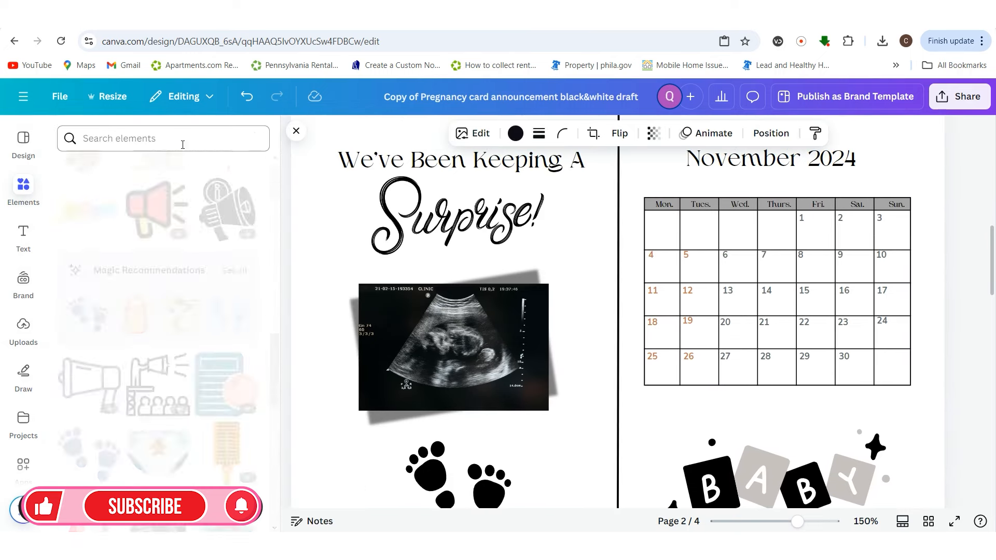
pyautogui.click(172, 142)
pyautogui.write('ootprints')
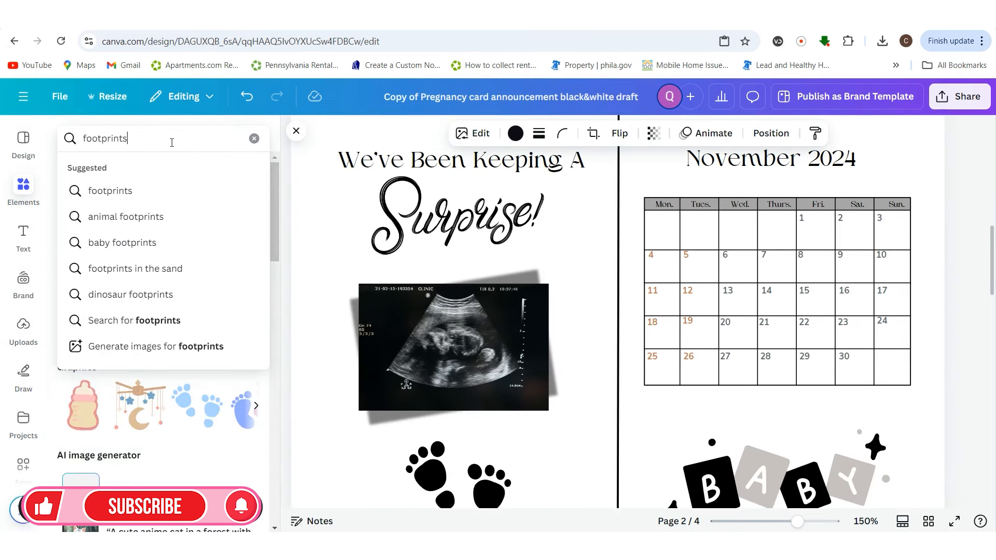
pyautogui.press('Return')
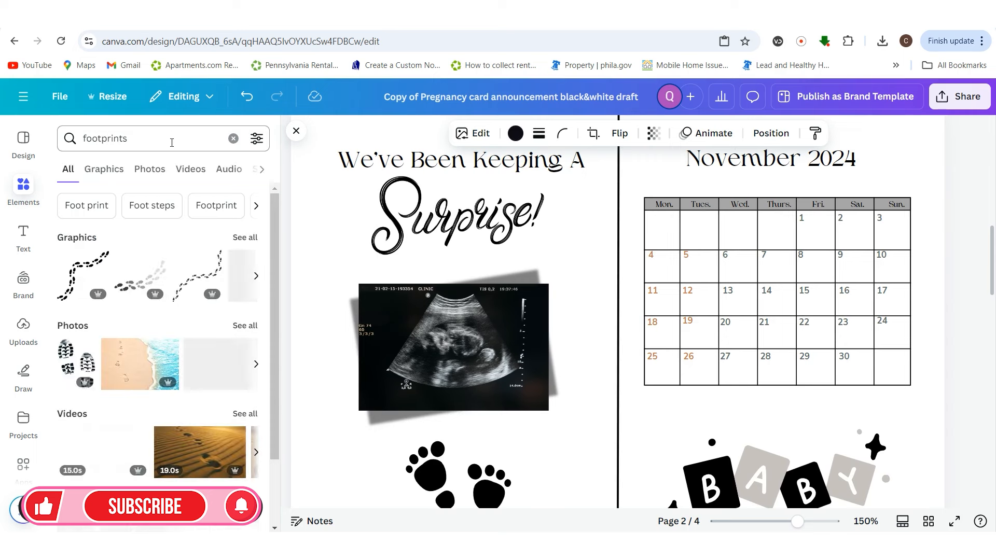
pyautogui.click(246, 238)
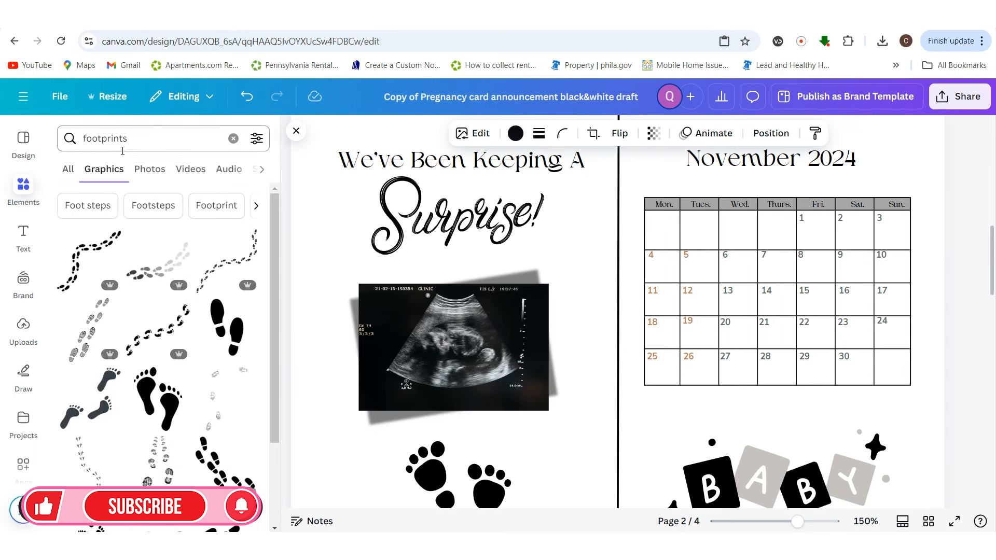
# Replace the elements search with "baby footprints"
pyautogui.click(78, 138)
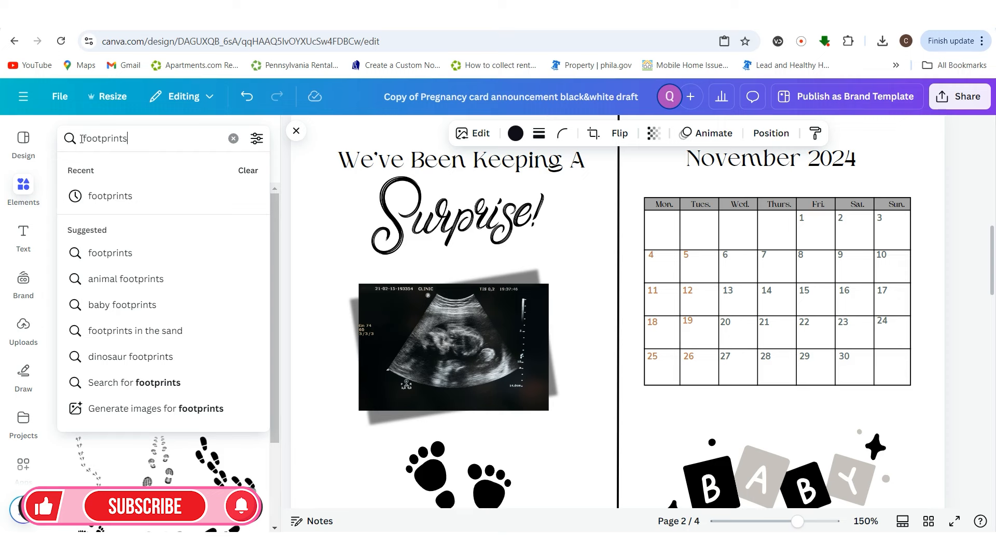
pyautogui.press('BackSpace')
pyautogui.press('BackSpace')
pyautogui.press('BackSpace')
pyautogui.press('BackSpace')
pyautogui.press('BackSpace')
pyautogui.press('BackSpace')
pyautogui.press('BackSpace')
pyautogui.press('BackSpace')
pyautogui.press('BackSpace')
pyautogui.press('BackSpace')
pyautogui.write('bab')
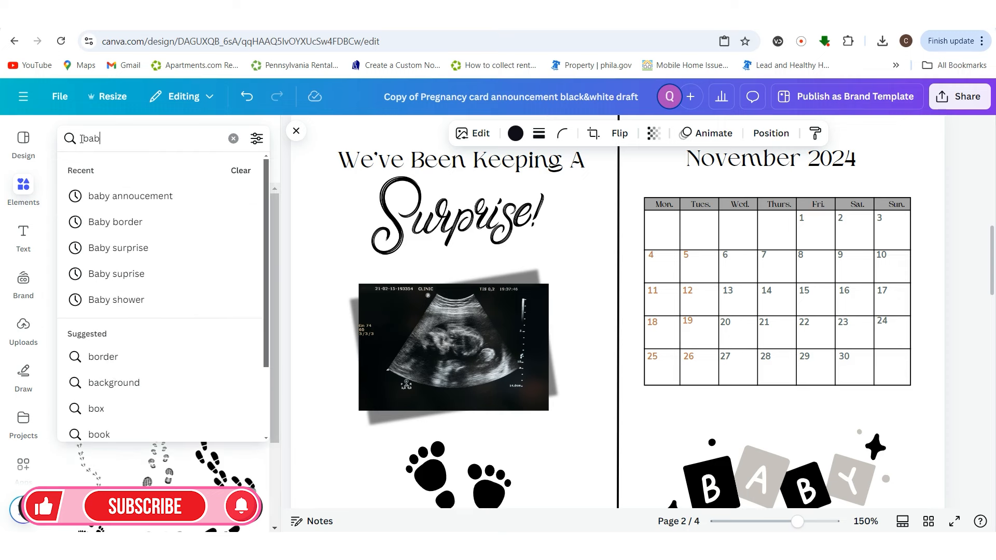
pyautogui.write('y foot')
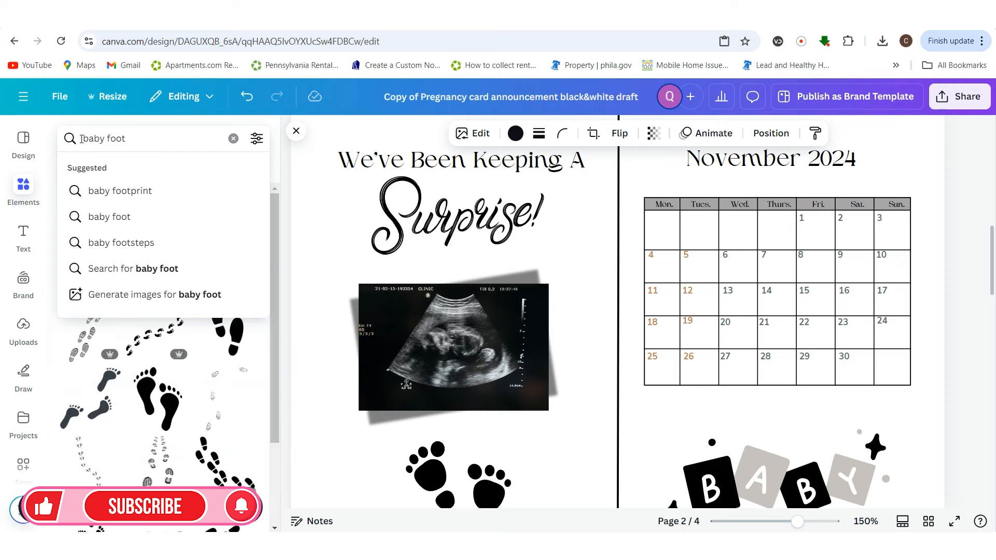
pyautogui.write('prints')
pyautogui.press('Return')
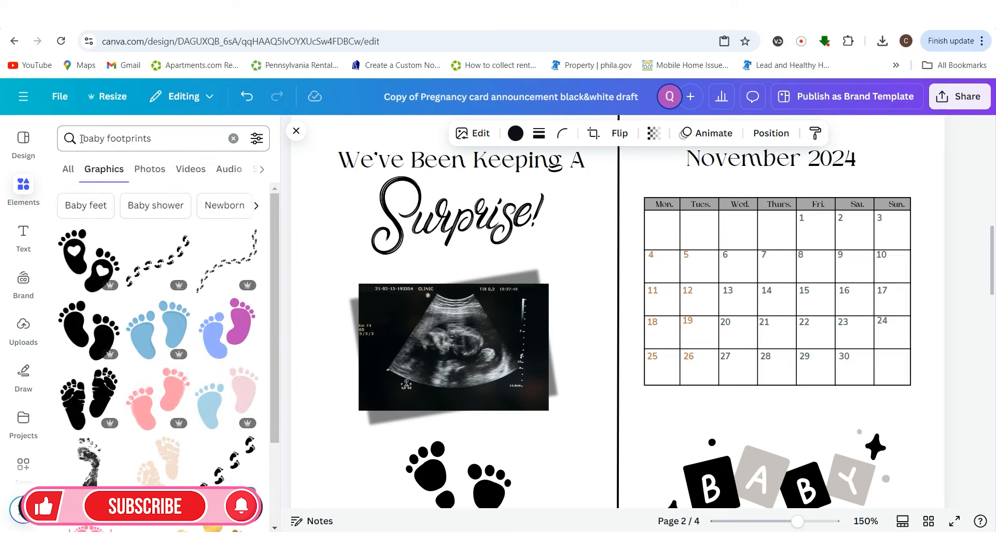
# Filter the results to free graphics and add the pink pair of outlined baby footprints to page 2
pyautogui.click(256, 138)
pyautogui.scroll(-3, 124, 357)
pyautogui.click(76, 301)
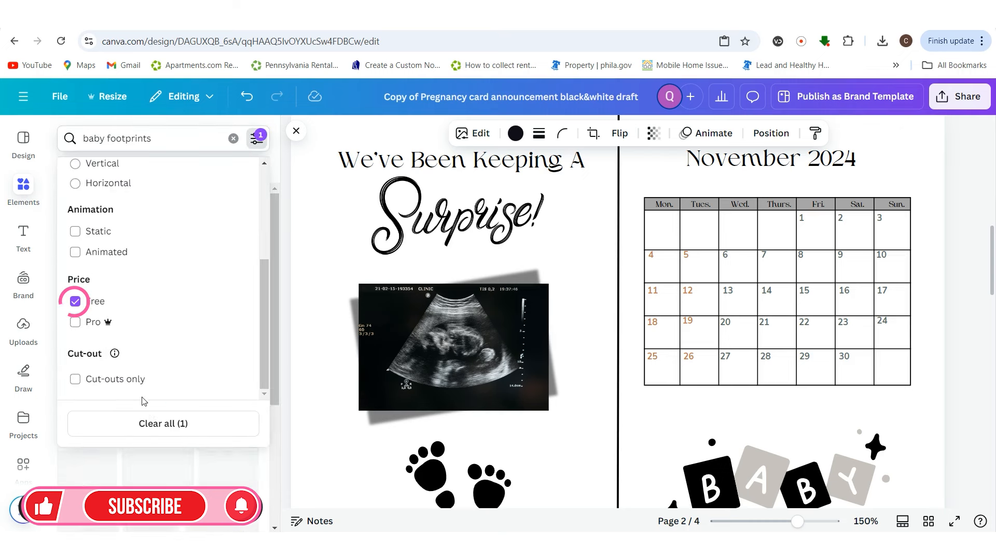
pyautogui.click(216, 122)
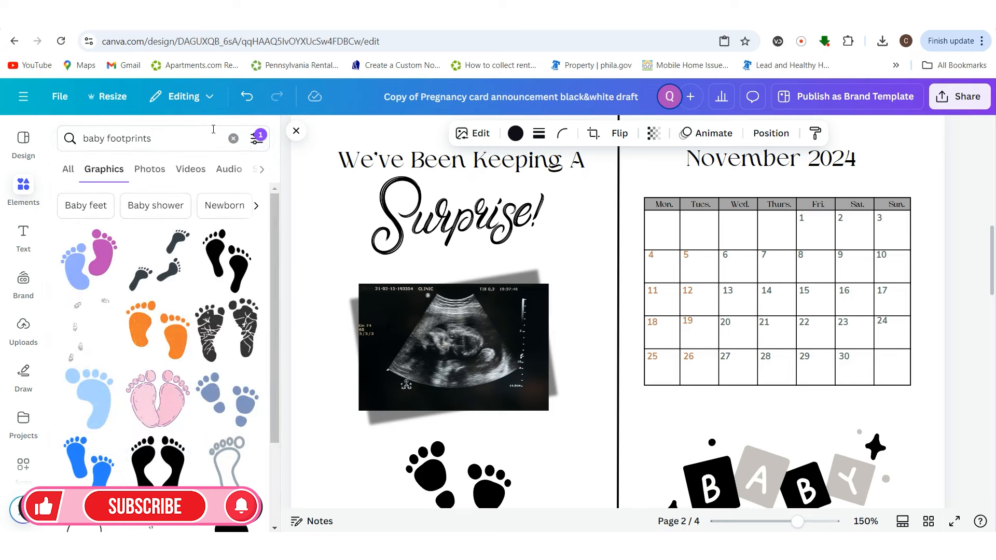
pyautogui.scroll(-2, 171, 311)
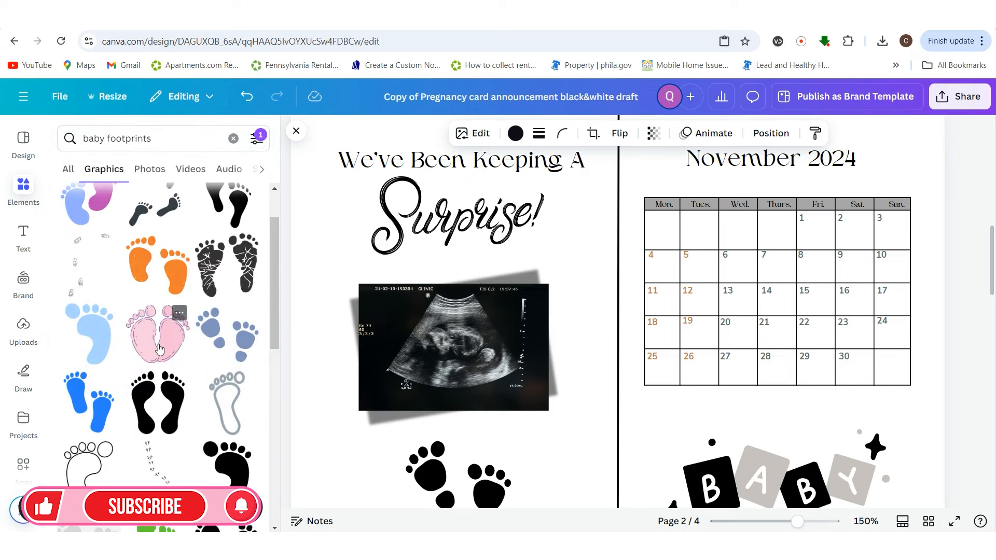
pyautogui.click(159, 349)
pyautogui.click(695, 413)
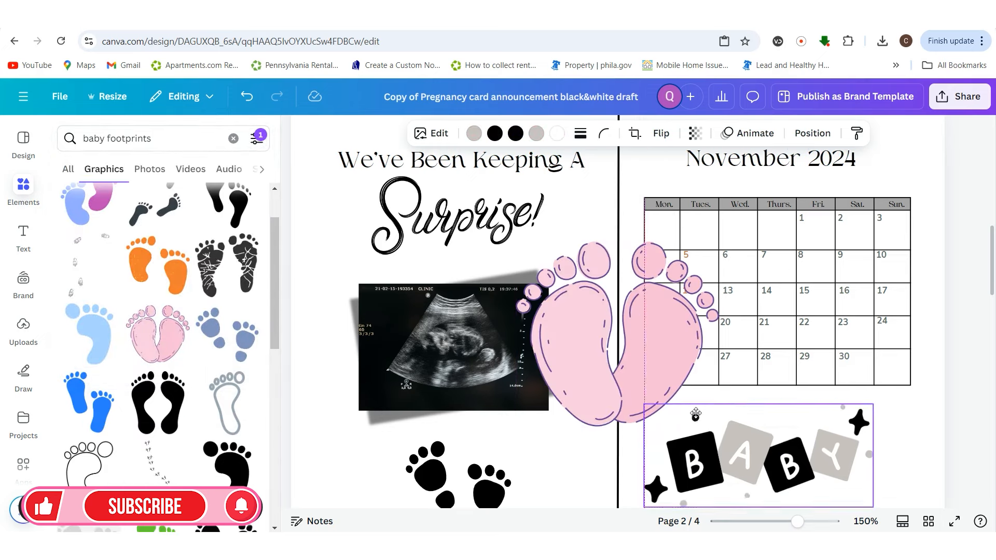
pyautogui.moveTo(695, 413); pyautogui.dragTo(684, 378)
pyautogui.click(246, 96)
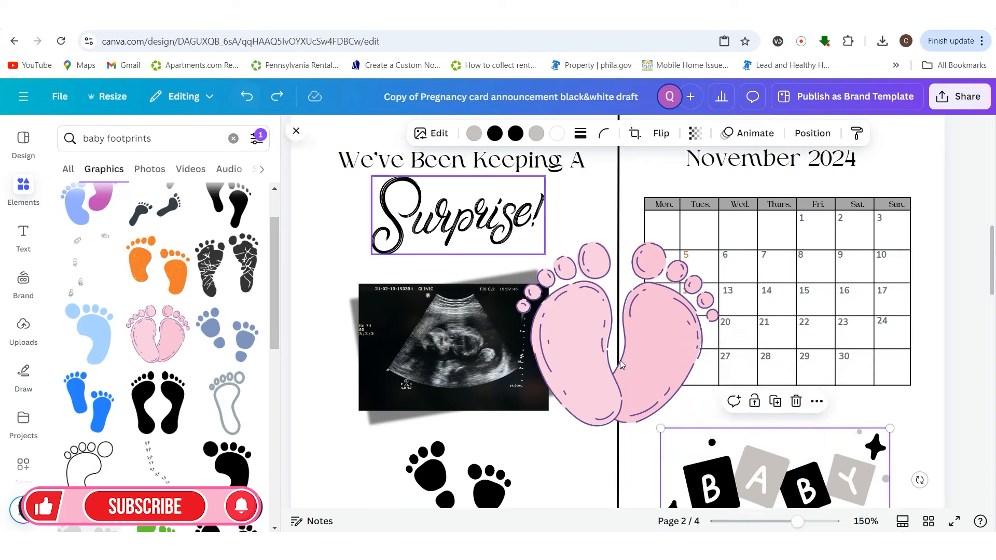
# Shrink the pink footprints and place them inside the calendar cell for the 20th, below the date number
pyautogui.click(622, 364)
pyautogui.moveTo(718, 412); pyautogui.dragTo(572, 300)
pyautogui.moveTo(540, 267); pyautogui.dragTo(732, 334)
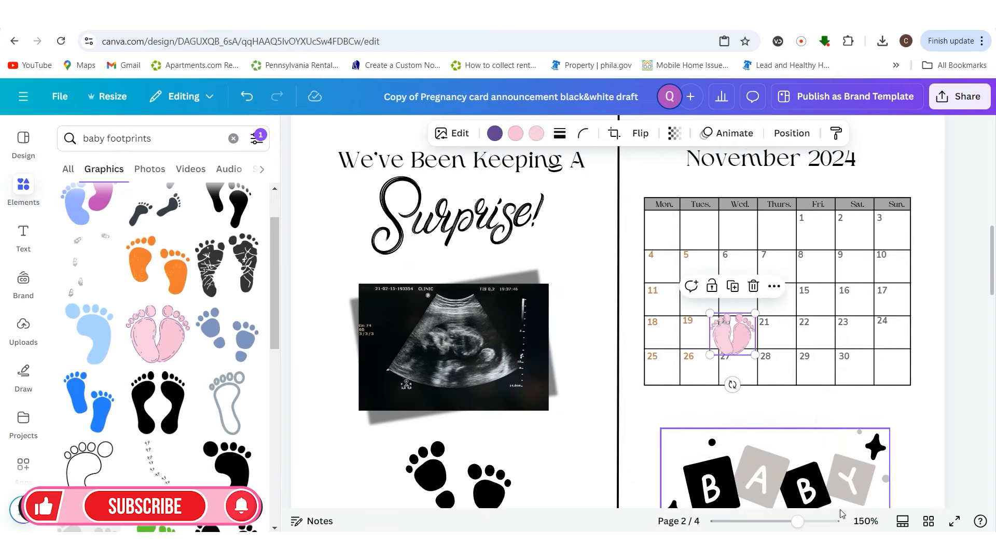
pyautogui.moveTo(797, 521); pyautogui.dragTo(817, 521)
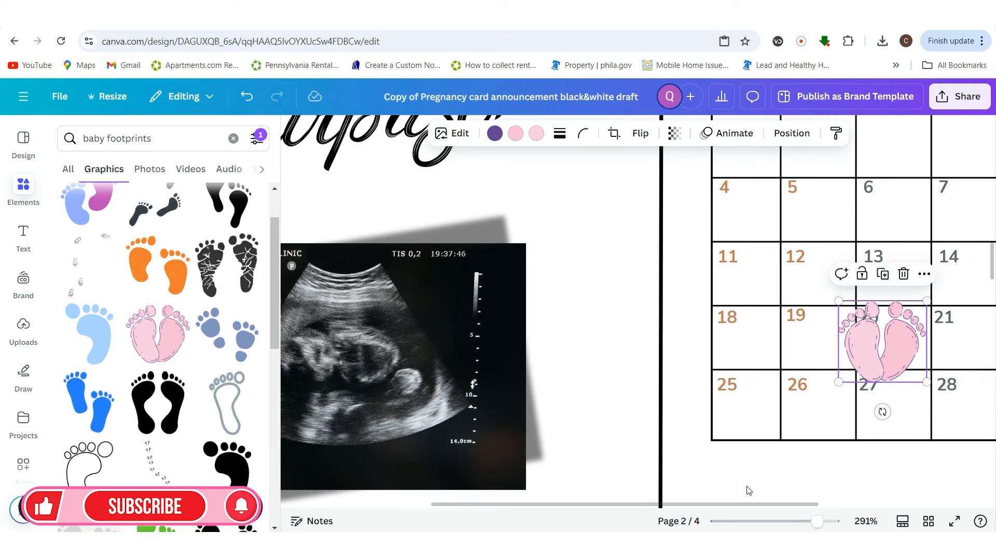
pyautogui.click(714, 486)
pyautogui.click(919, 371)
pyautogui.moveTo(926, 381); pyautogui.dragTo(893, 341)
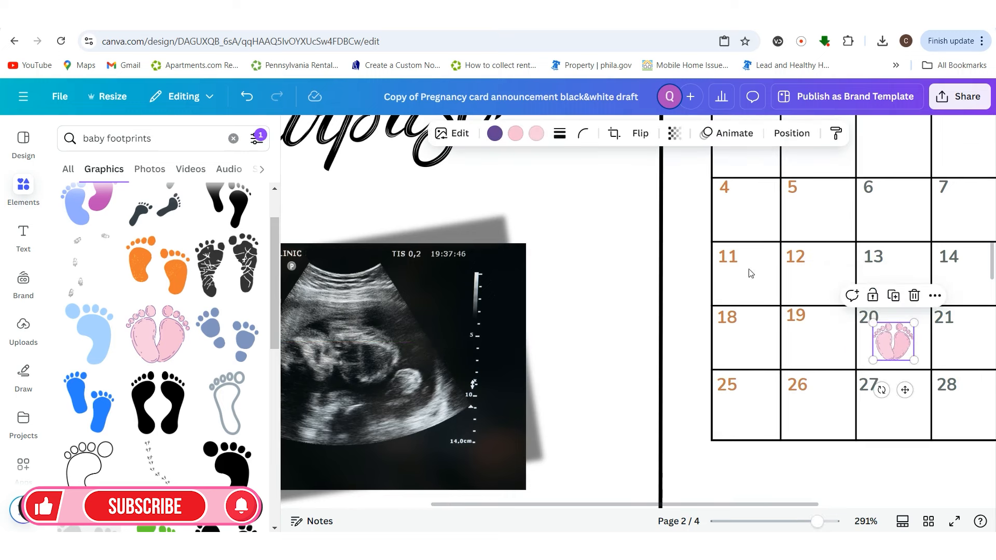
# Recolor both feet of the calendar footprints black and their purple outline light gray, using the document colors
pyautogui.click(516, 135)
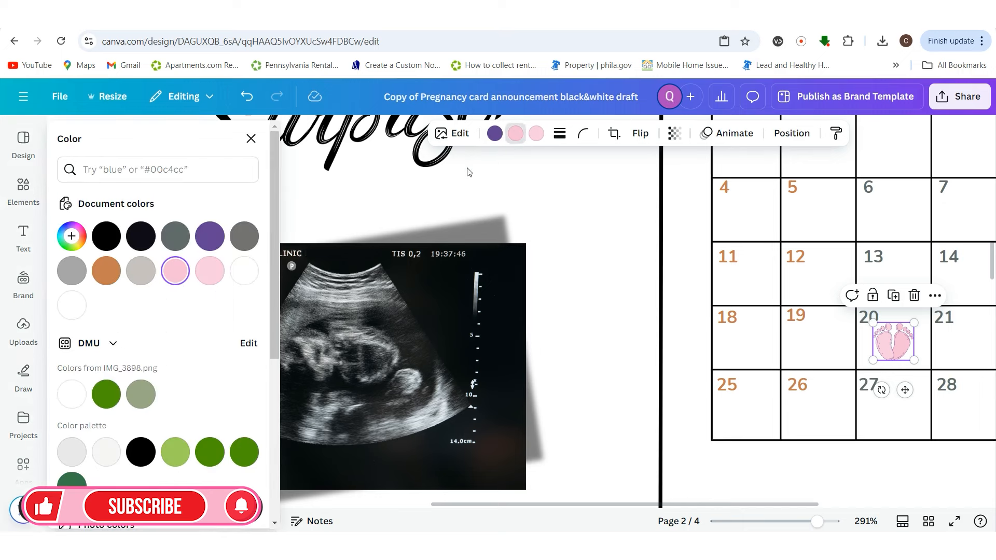
pyautogui.click(115, 239)
pyautogui.click(533, 135)
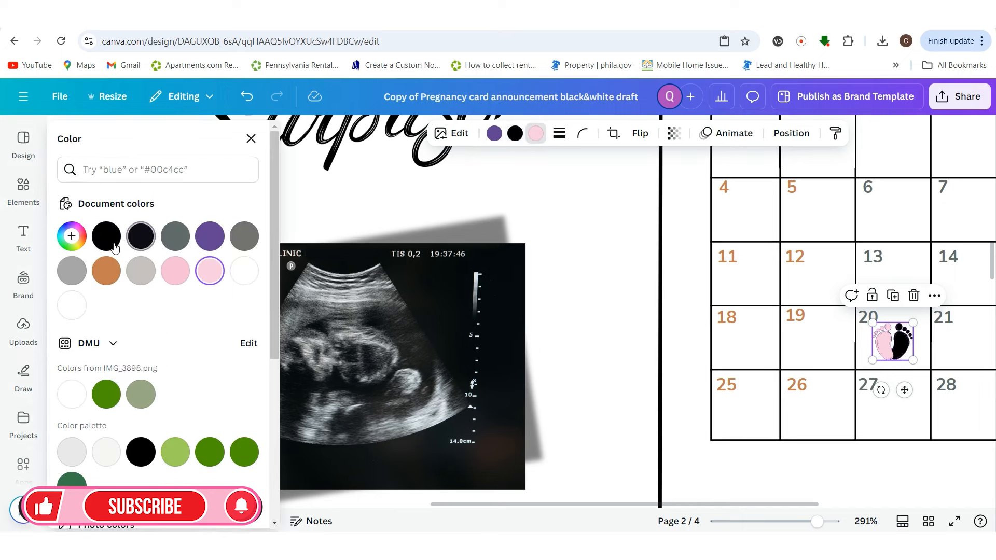
pyautogui.click(105, 236)
pyautogui.click(494, 134)
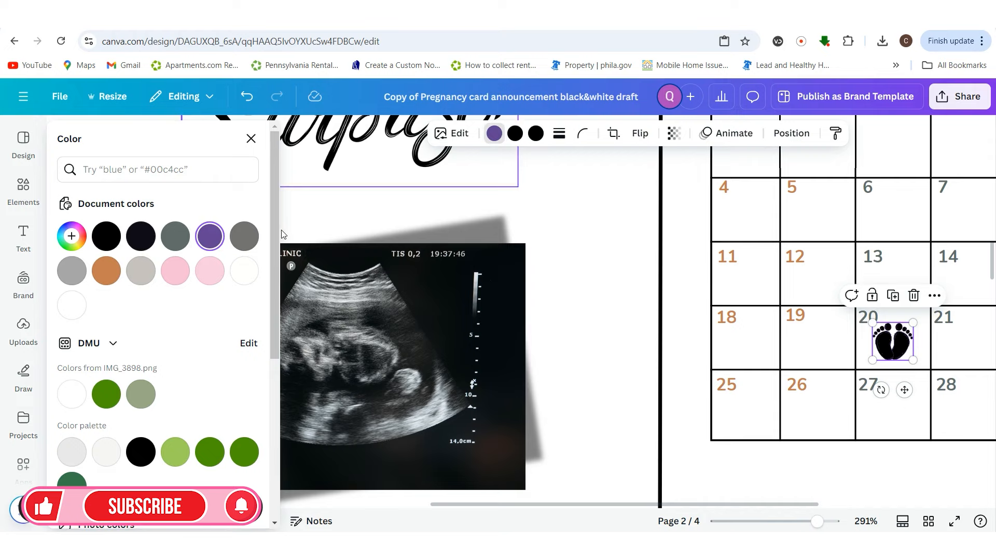
pyautogui.click(141, 270)
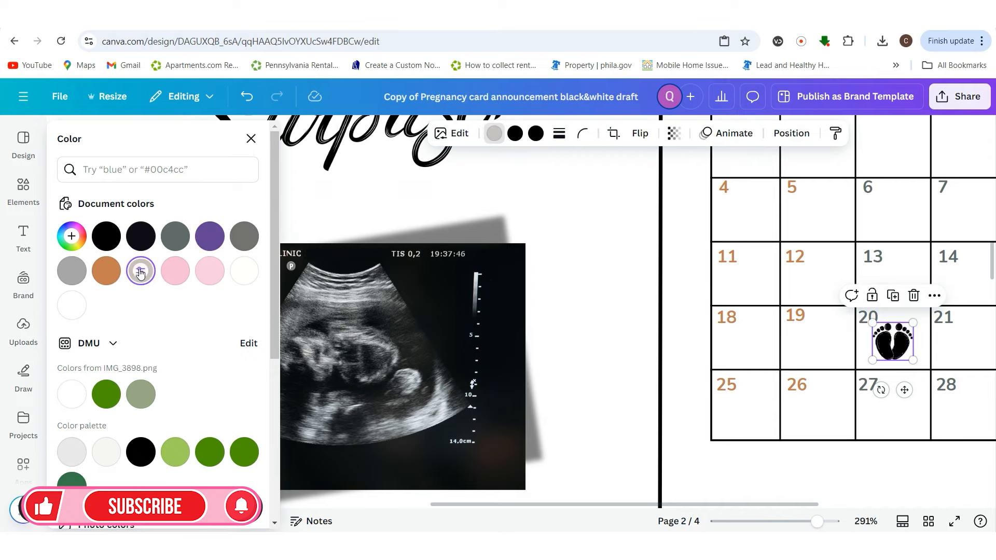
# Review the whole page 2 layout with the black footprints marking the 20th on the calendar
pyautogui.click(691, 386)
pyautogui.moveTo(817, 521); pyautogui.dragTo(794, 523)
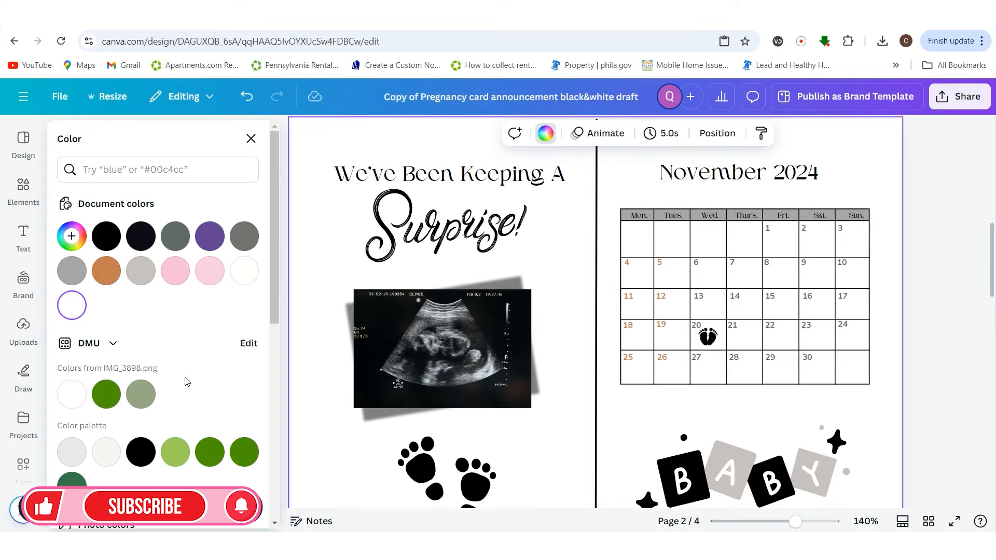
pyautogui.click(250, 139)
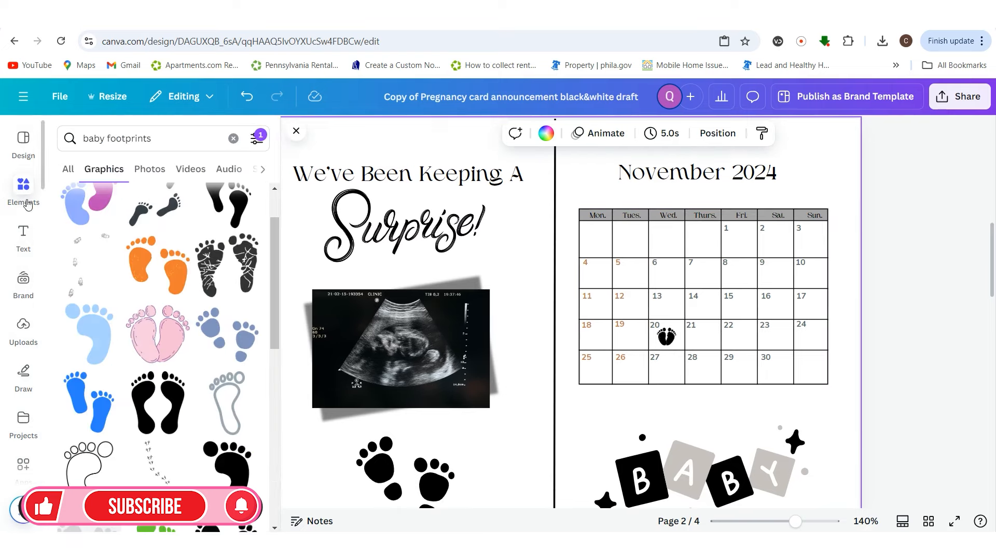
pyautogui.scroll(-4, 129, 421)
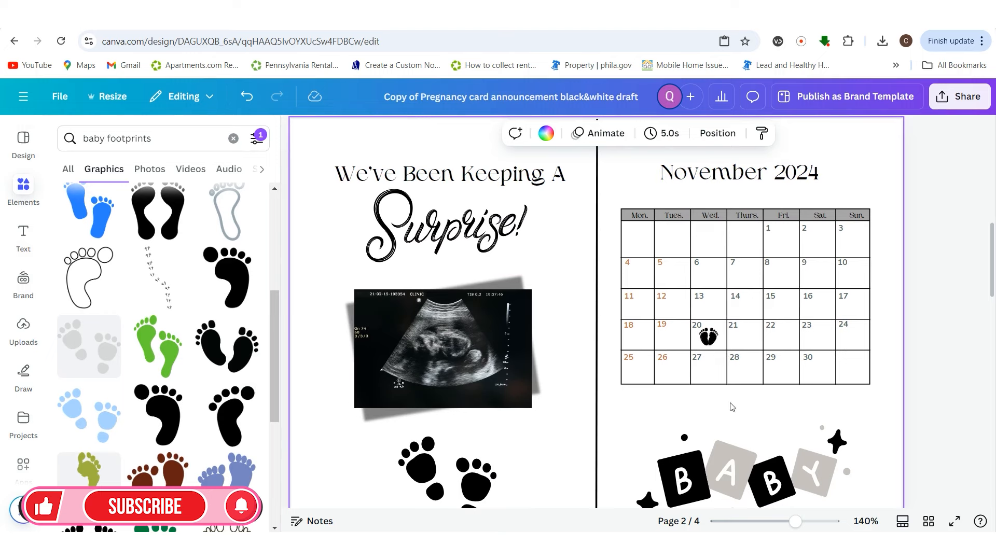
pyautogui.scroll(2, 726, 406)
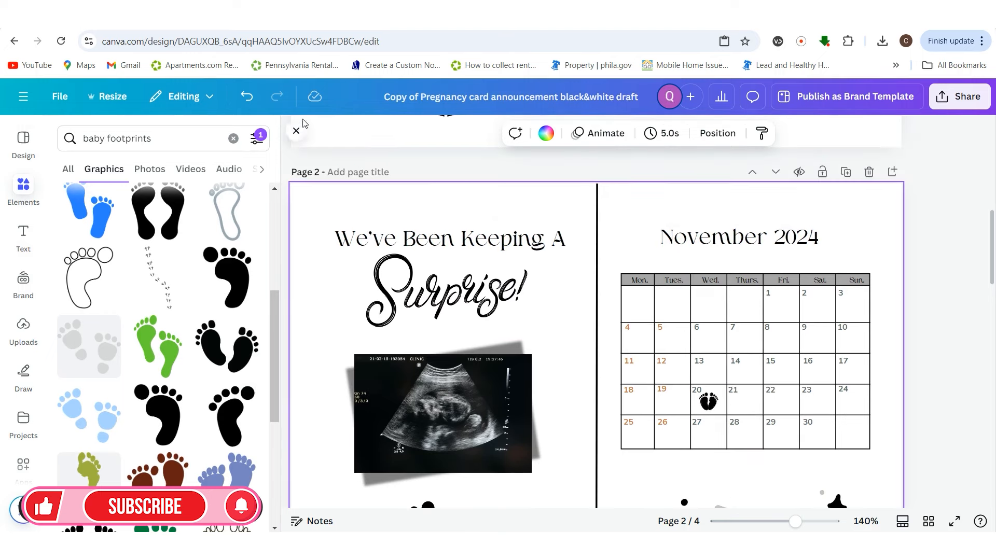
pyautogui.click(295, 132)
pyautogui.moveTo(795, 521); pyautogui.dragTo(779, 523)
pyautogui.scroll(-2, 722, 440)
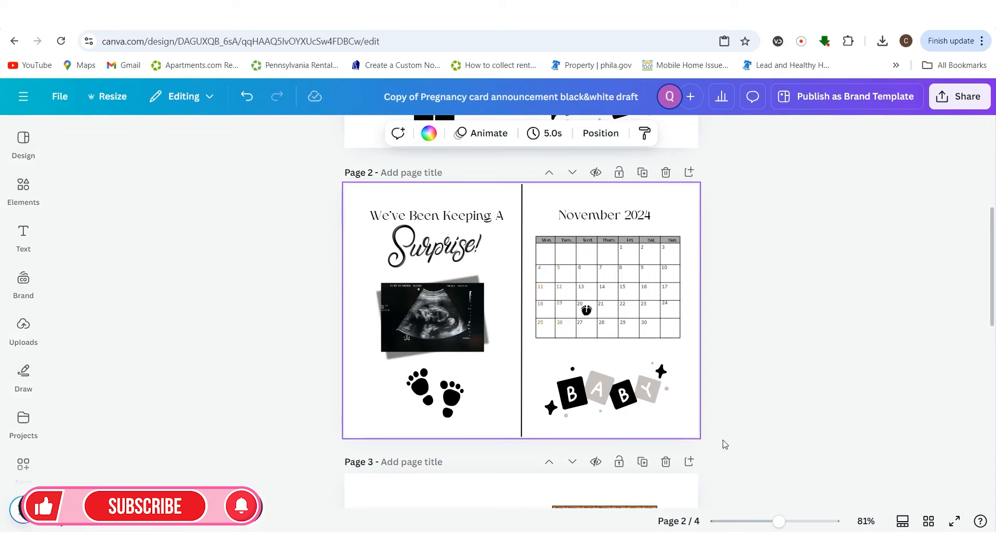
# Delete the vertical dividing line between the two halves of page 2
pyautogui.click(523, 203)
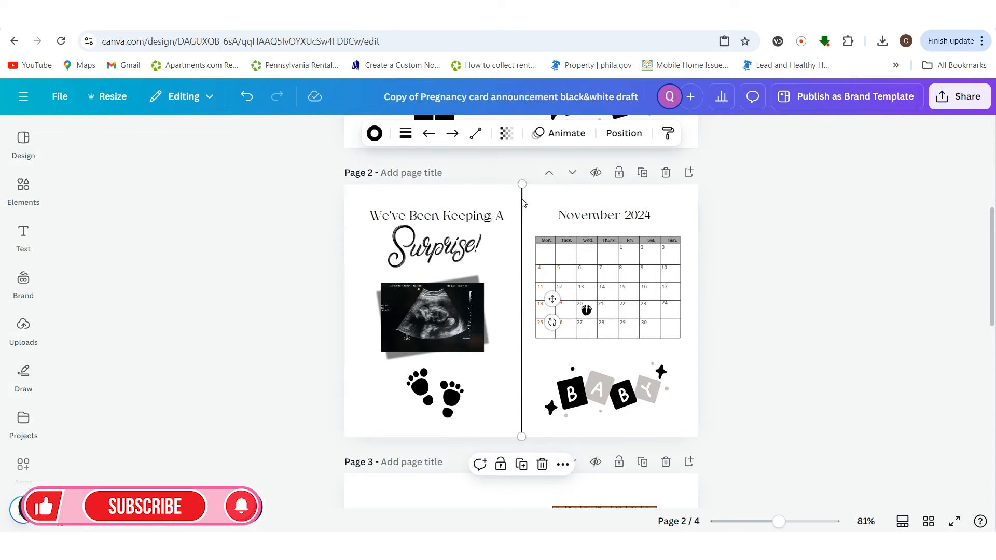
pyautogui.doubleClick(523, 203)
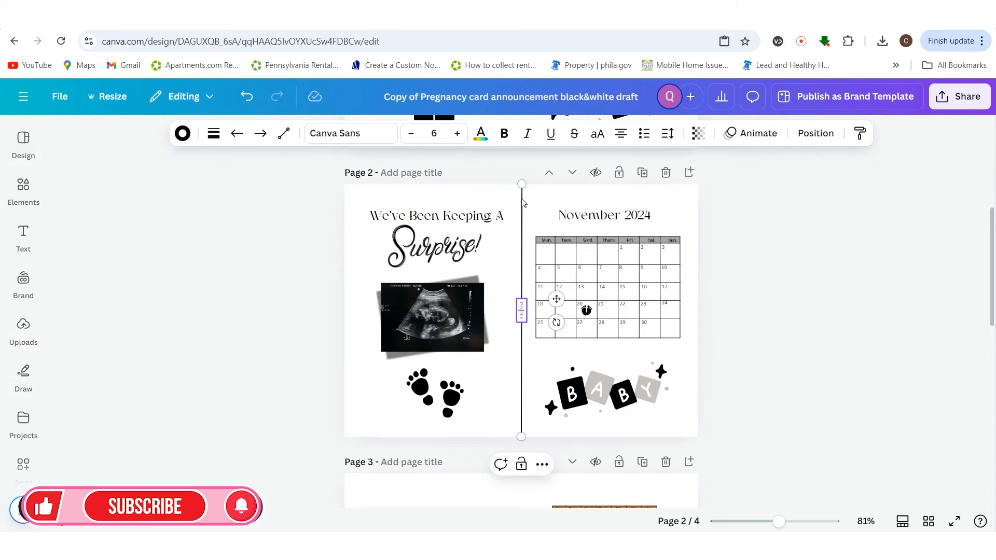
pyautogui.click(720, 281)
pyautogui.click(523, 239)
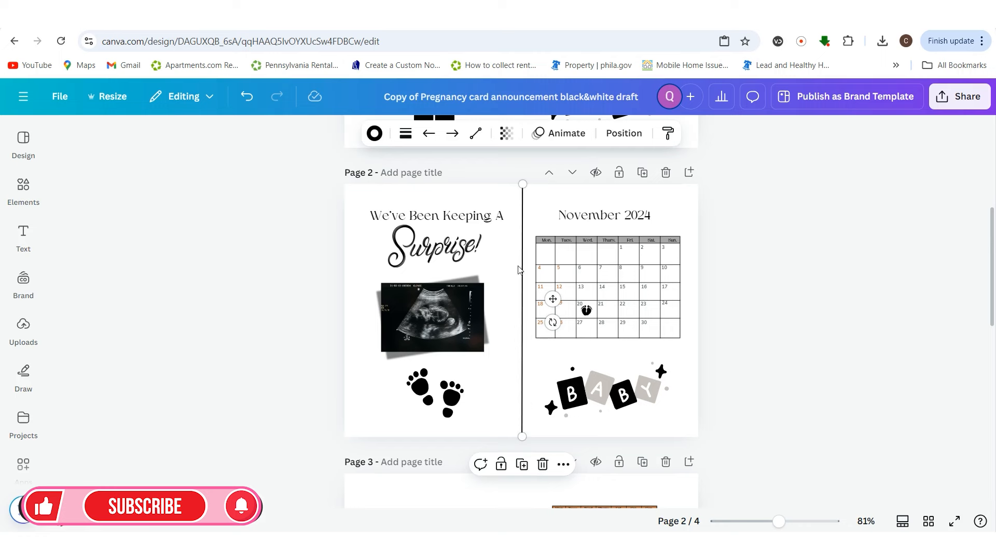
pyautogui.click(542, 466)
pyautogui.scroll(2, 674, 332)
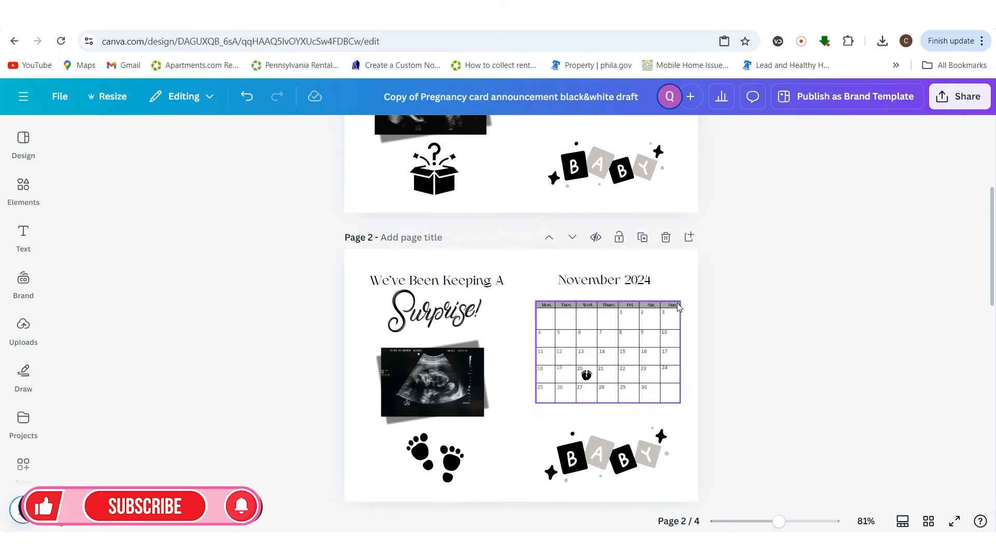
pyautogui.click(653, 266)
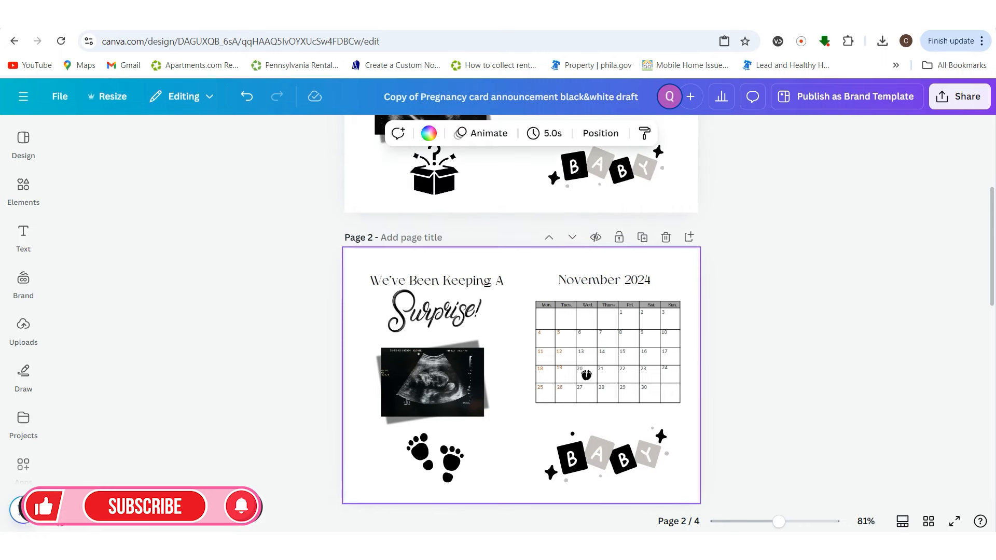
# Present page 2 in full screen to examine the finished card layout without the dividing line
pyautogui.click(953, 523)
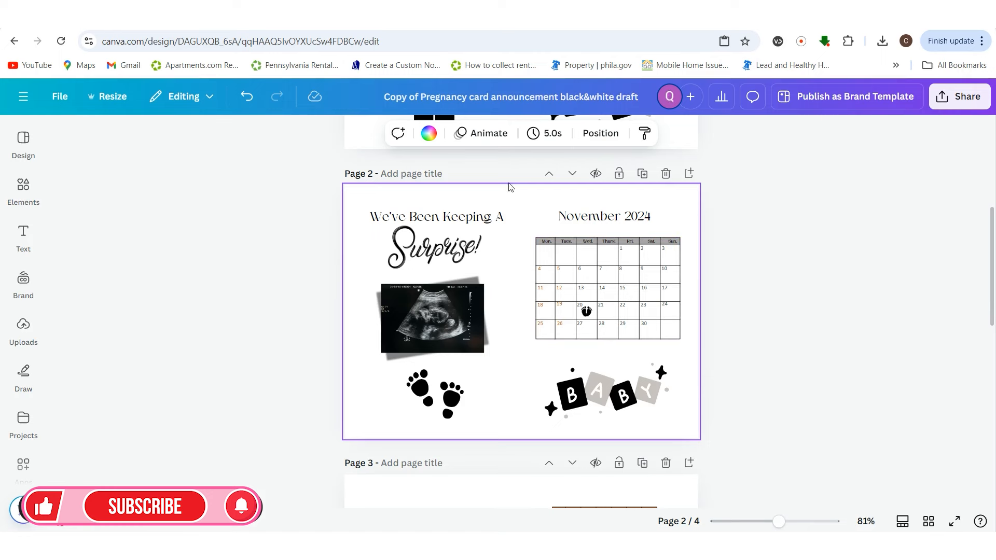
pyautogui.click(953, 520)
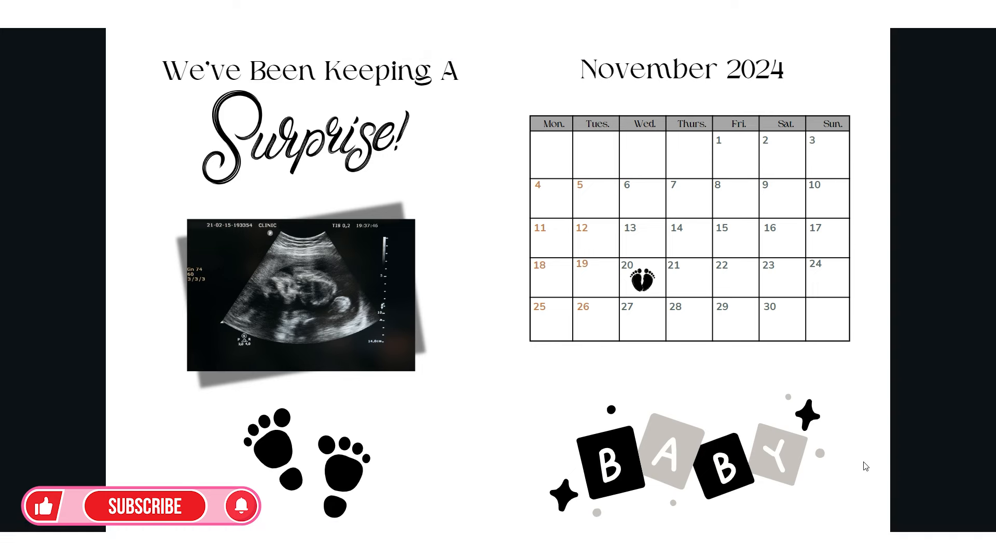
pyautogui.press('Escape')
pyautogui.press('Escape')
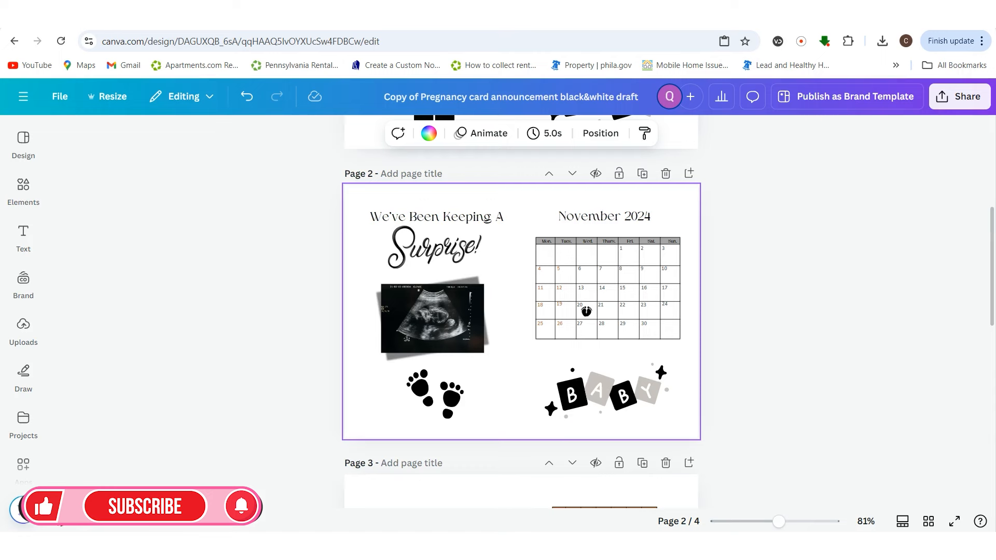
pyautogui.click(956, 523)
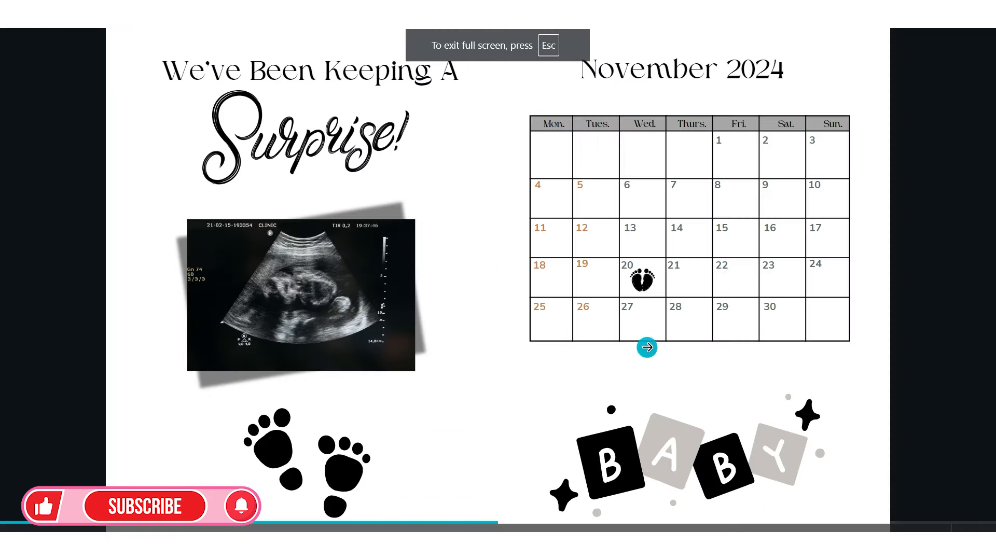